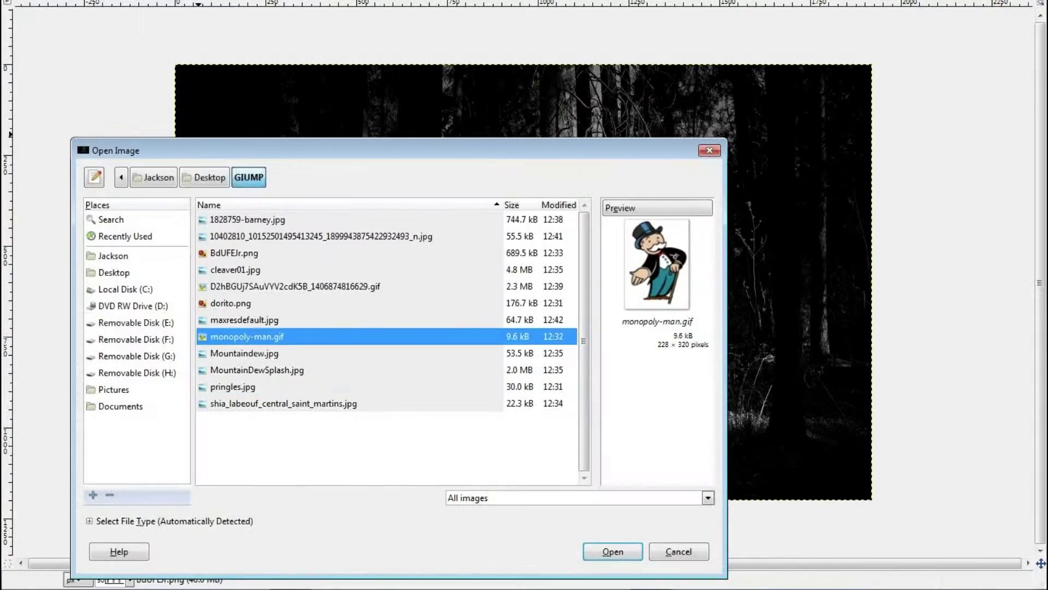
Step: Fuzzy-select the white background around the Monopoly man and cut it away
key(u)
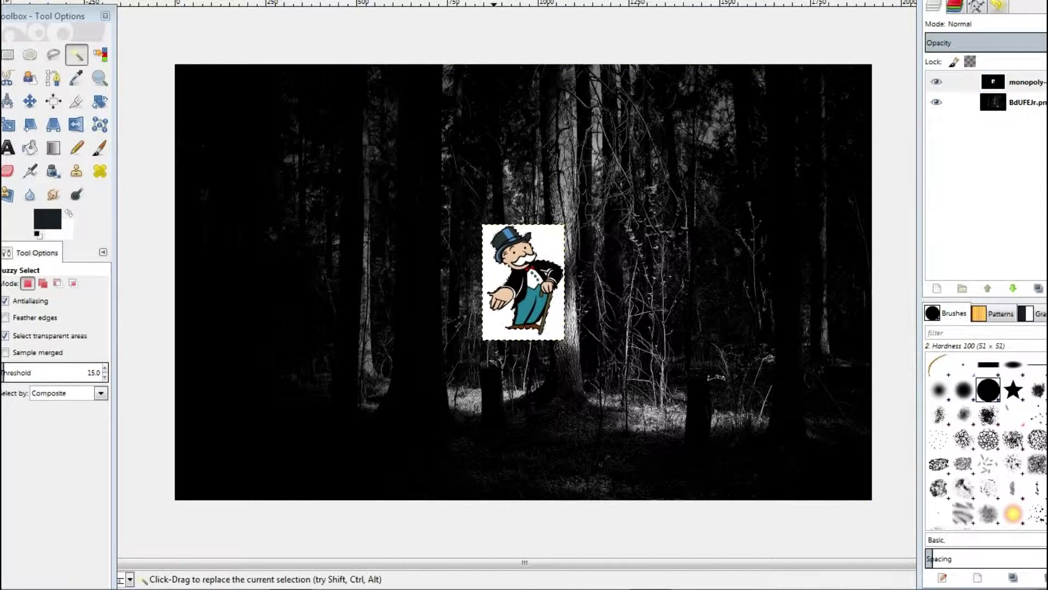
key(ctrl+x)
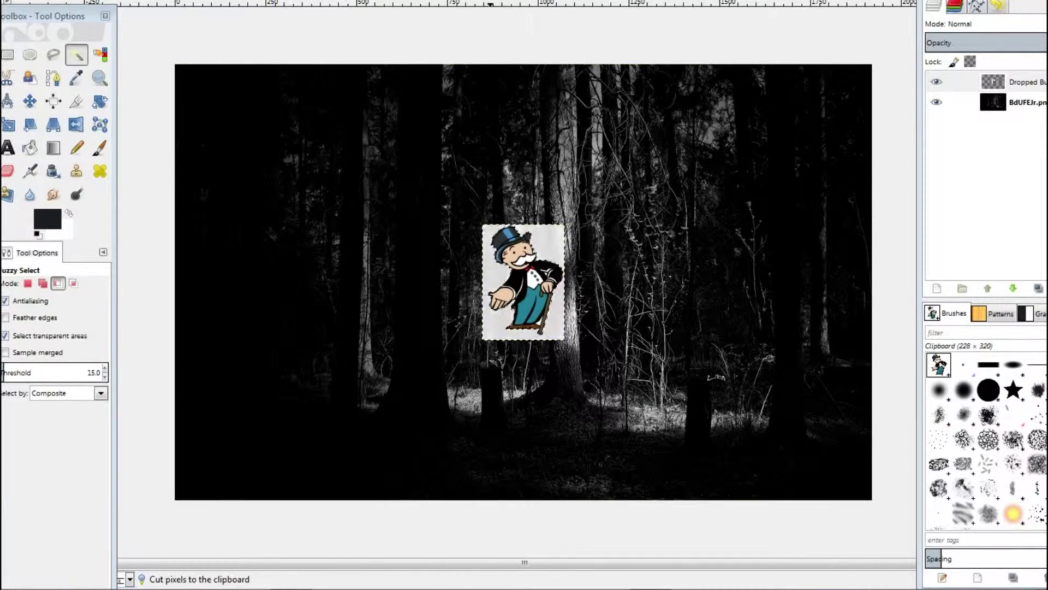
Step: Move the Monopoly man to the dark left part of the forest image and scale him up
key(m)
drag(523, 282, 316, 393)
key(shift+t)
key(Tab)
click(317, 393)
key(Return)
key(Tab)
key(alt+e)
key(Return)
key(shift+t)
key(Tab)
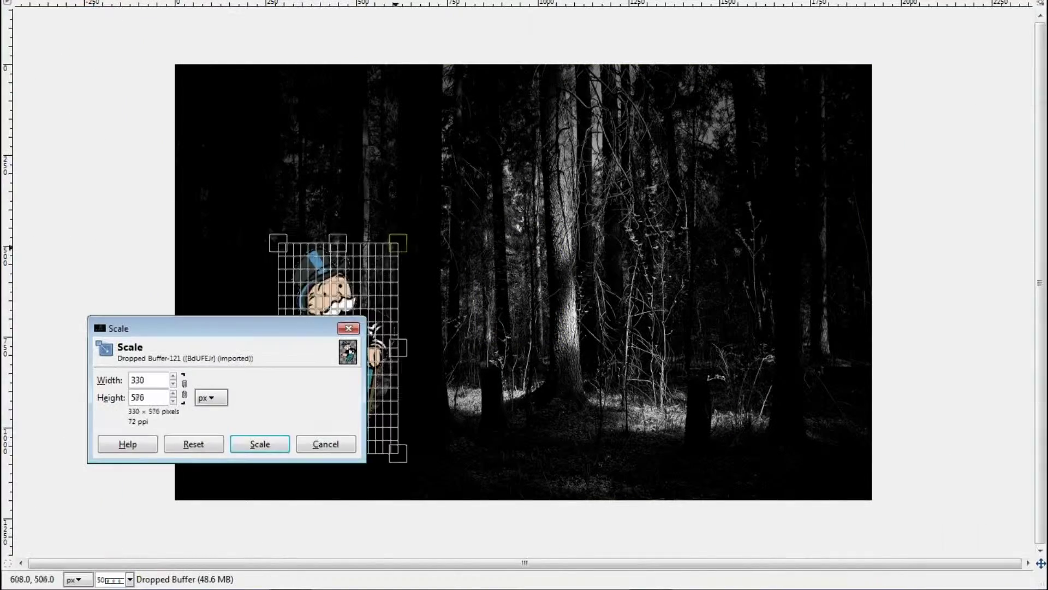
key(Return)
key(Tab)
Step: Open dorito.png as a new layer in the forest image
key(alt+f)
key(e)
key(Up)
key(Up)
key(Up)
key(Up)
key(Down)
key(Down)
key(Return)
Step: Erase the Monopoly man's face on his layer and place the scaled-down, rotated Dorito over the gap
key(shift+e)
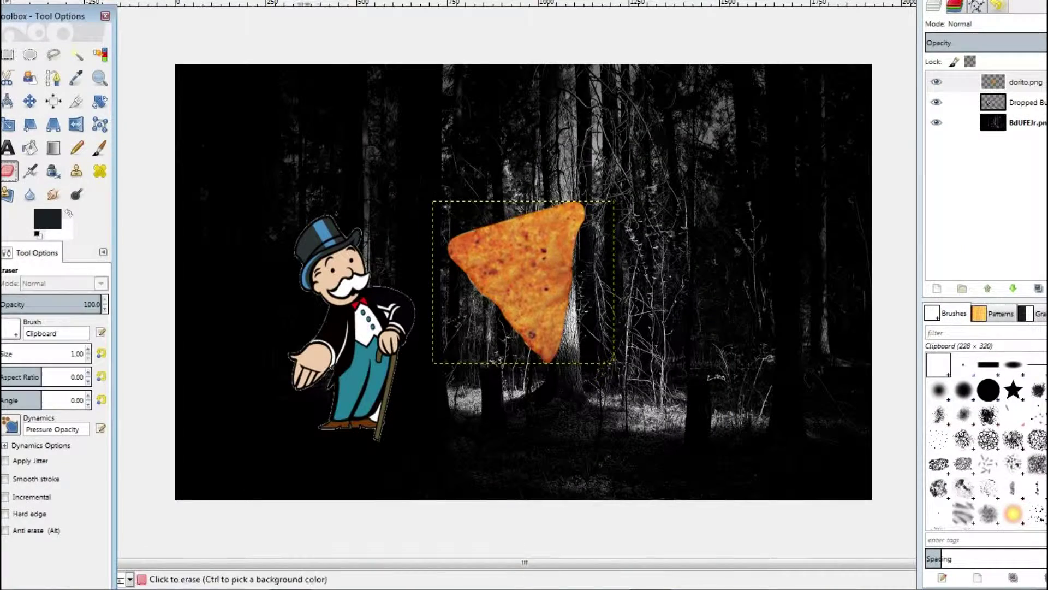
key(Page_Down)
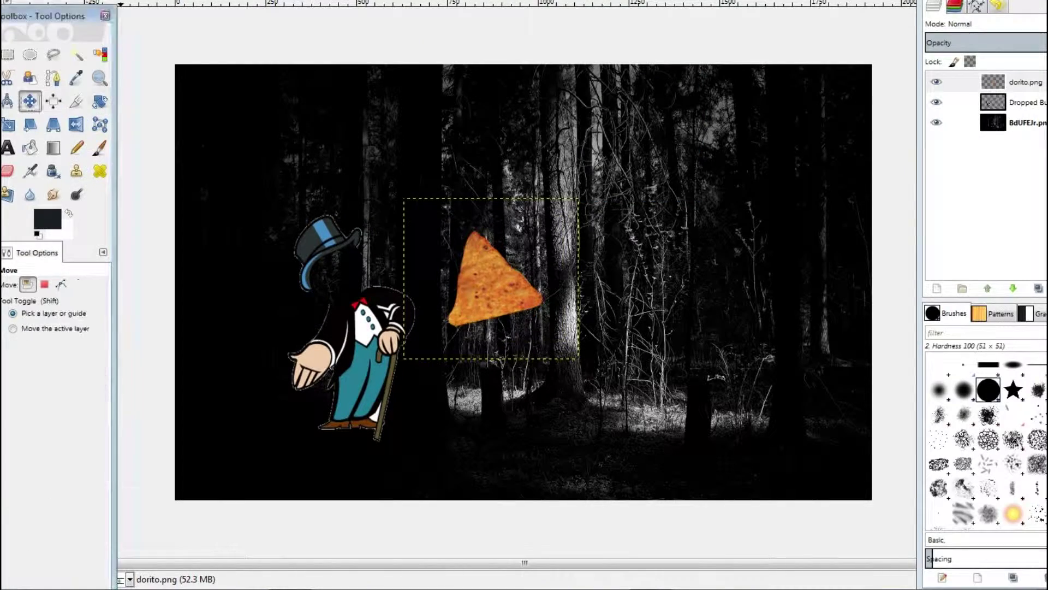
drag(494, 288, 347, 265)
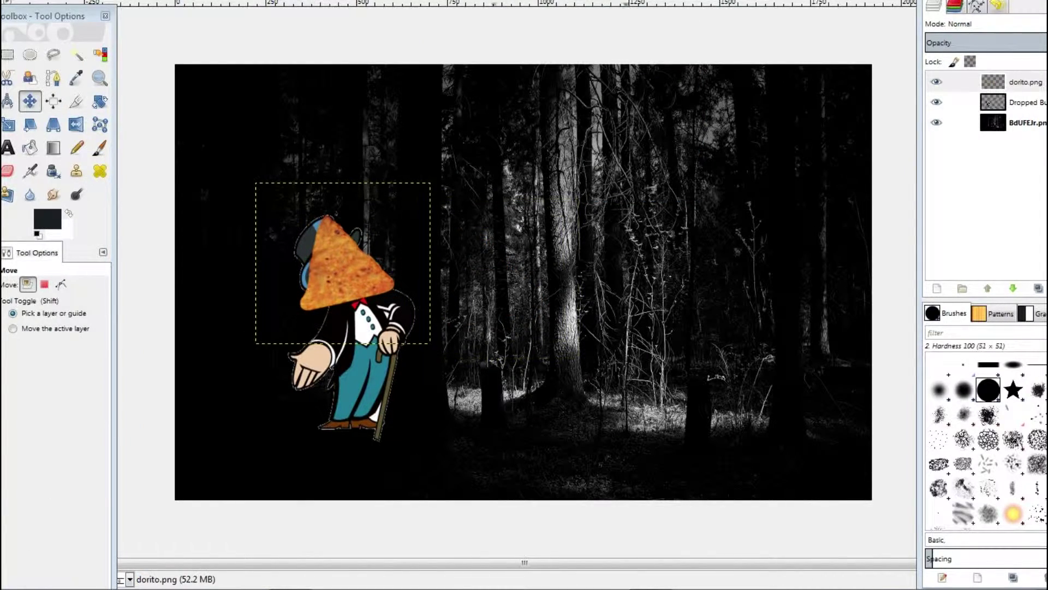
Step: Raise the man's layer above the Dorito layer and erase the Dorito's tip where it sticks out past the hat
drag(987, 103, 986, 82)
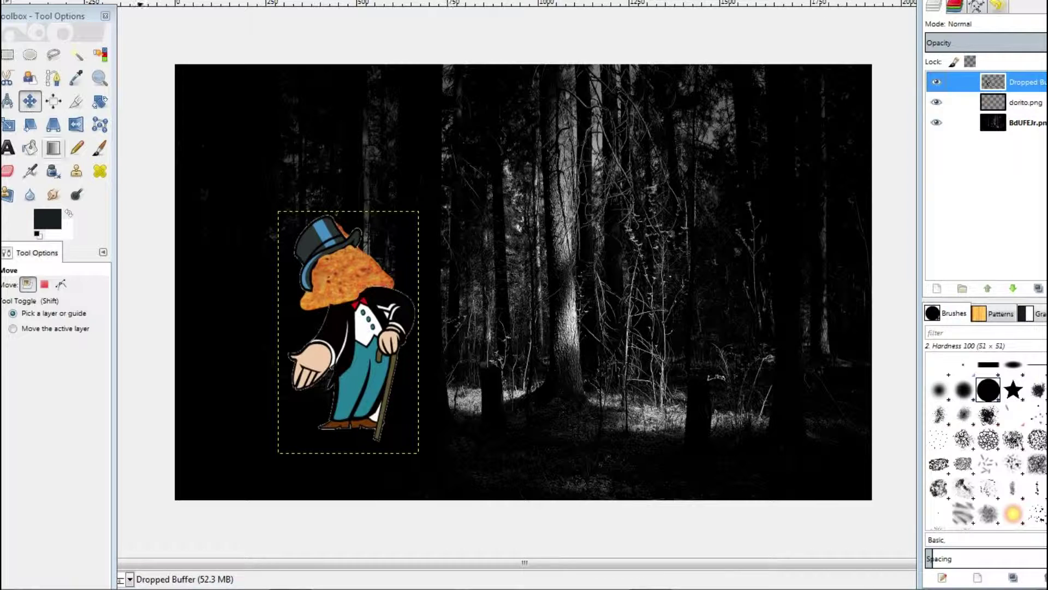
key(shift+e)
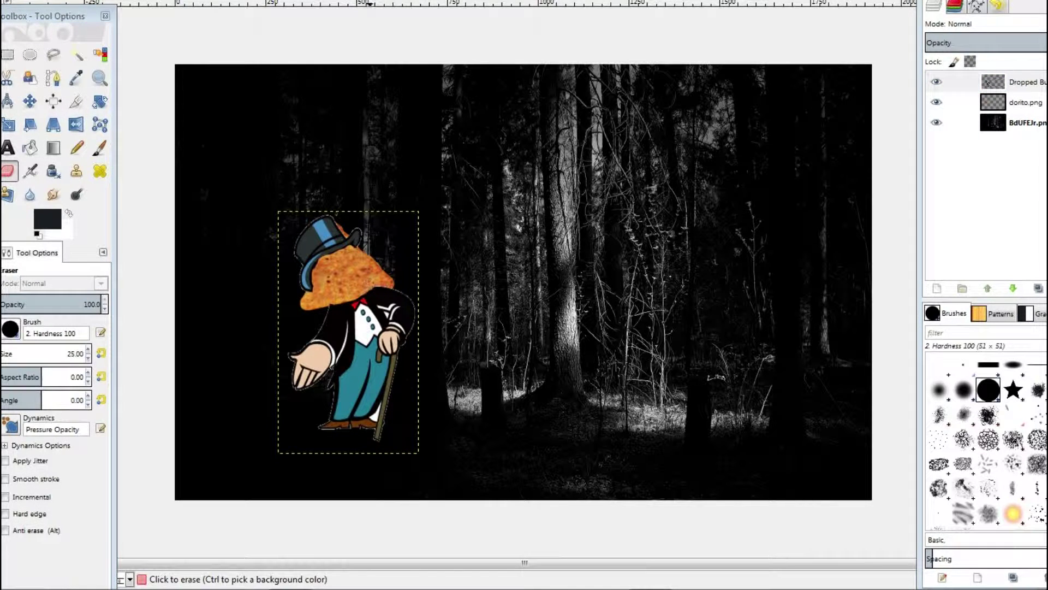
key(Page_Down)
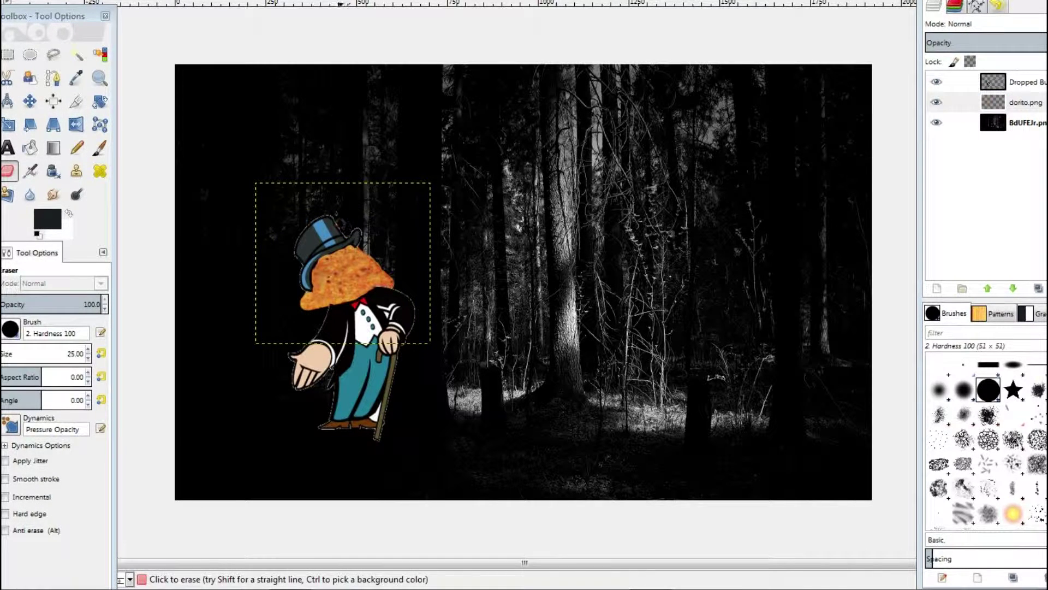
Step: Open pringles.jpg as a new layer in the composition
key(alt+f)
click(49, 58)
click(232, 387)
key(Return)
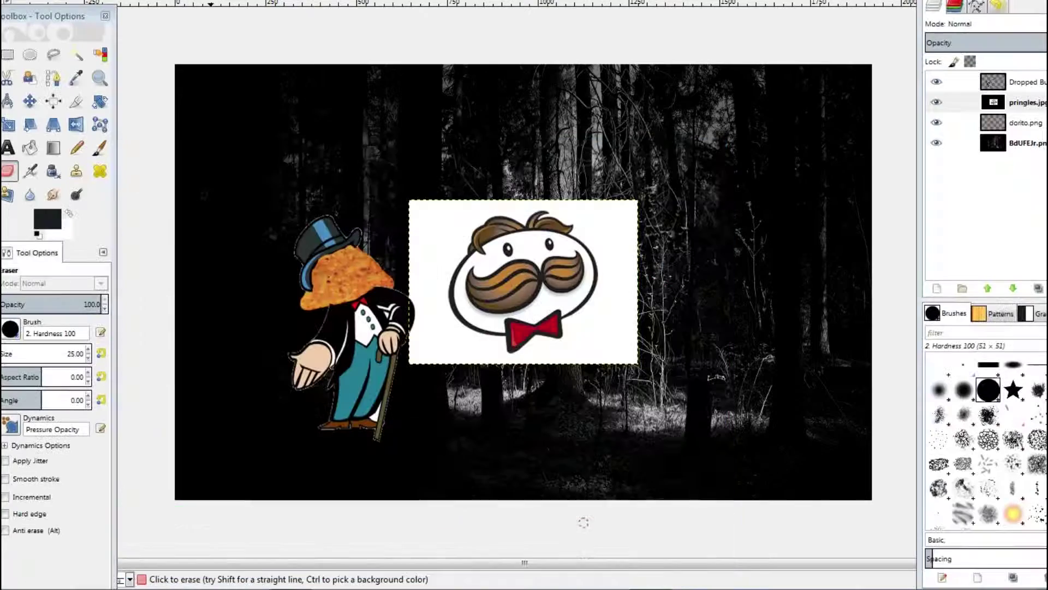
Step: Fuzzy-select the white background and white face fill of the Pringles logo and cut them out
key(u)
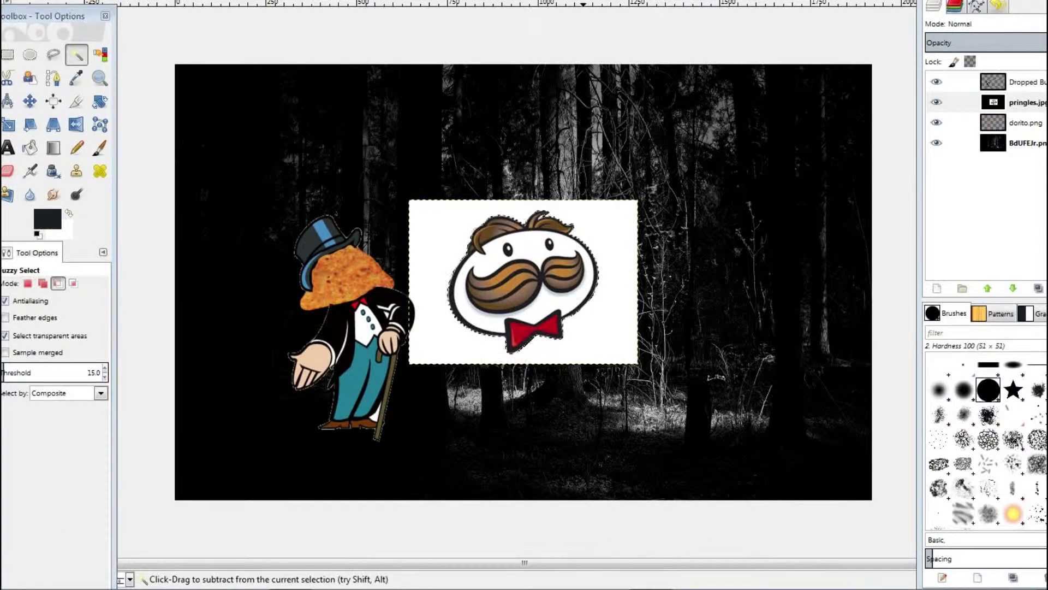
key(ctrl+c)
key(ctrl+x)
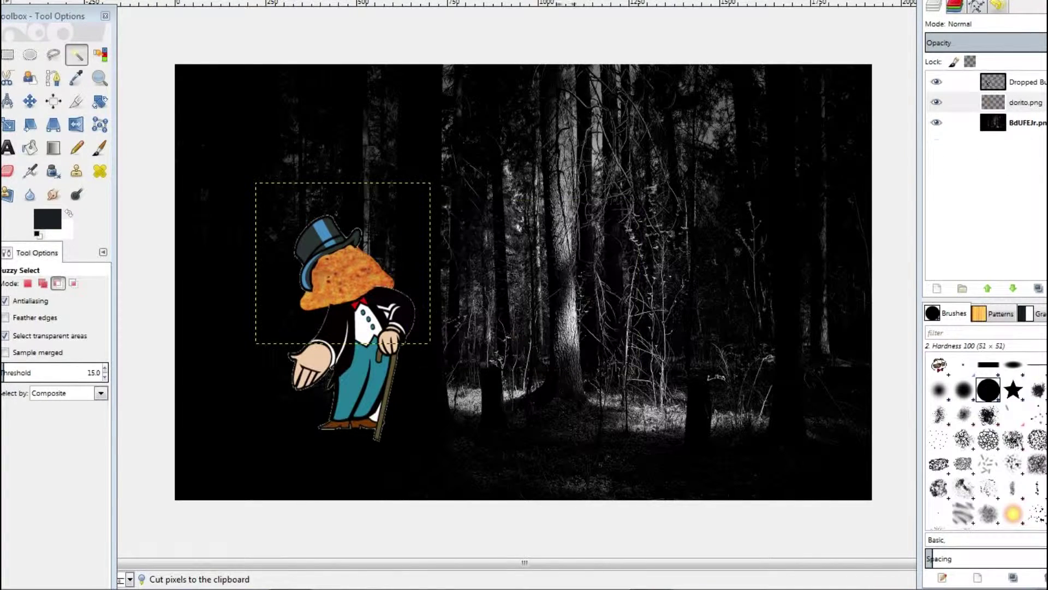
key(ctrl+x)
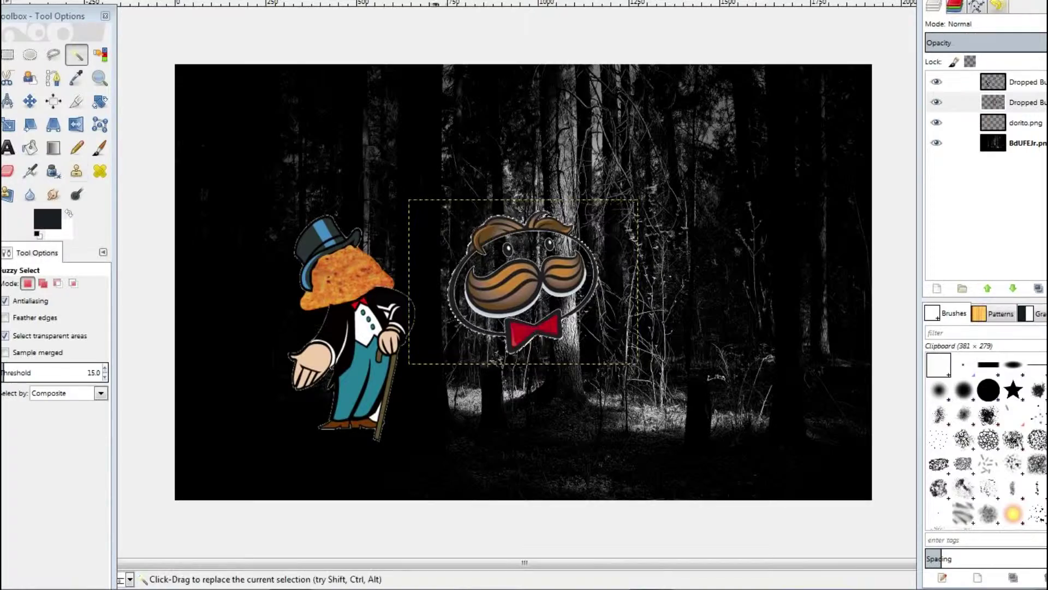
Step: Move the Pringles logo onto the Monopoly man and scale it down towards the size of the Dorito head
key(m)
drag(524, 273, 349, 274)
key(shift+t)
click(459, 216)
key(Tab)
key(Escape)
key(Tab)
scroll(525, 284, up, 5)
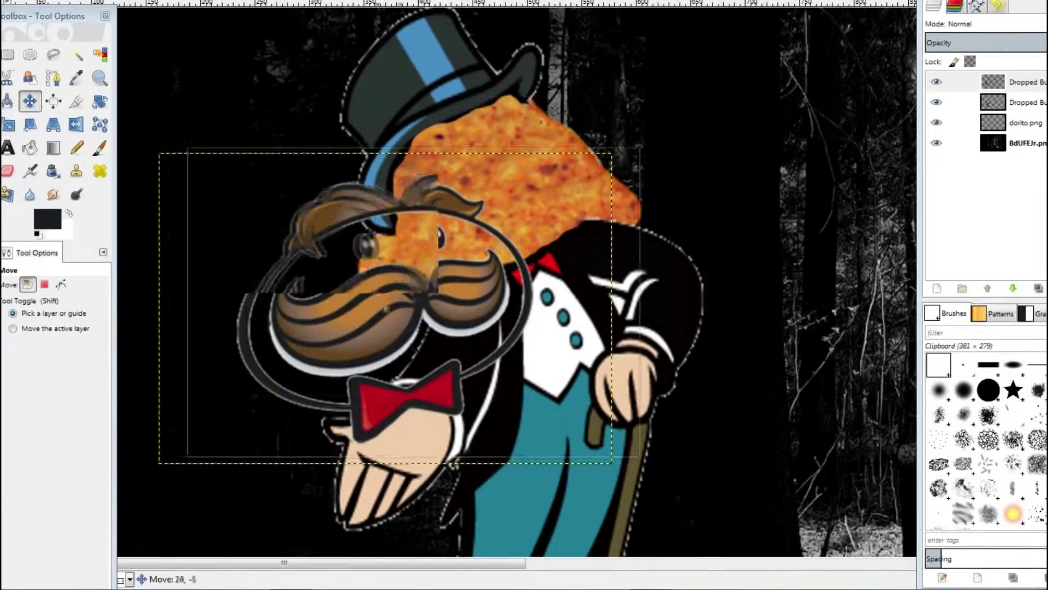
Step: Position the Pringles logo over the Dorito head and scale it to about 356 × 245 px
drag(382, 306, 497, 176)
key(shift+t)
click(437, 218)
key(Tab)
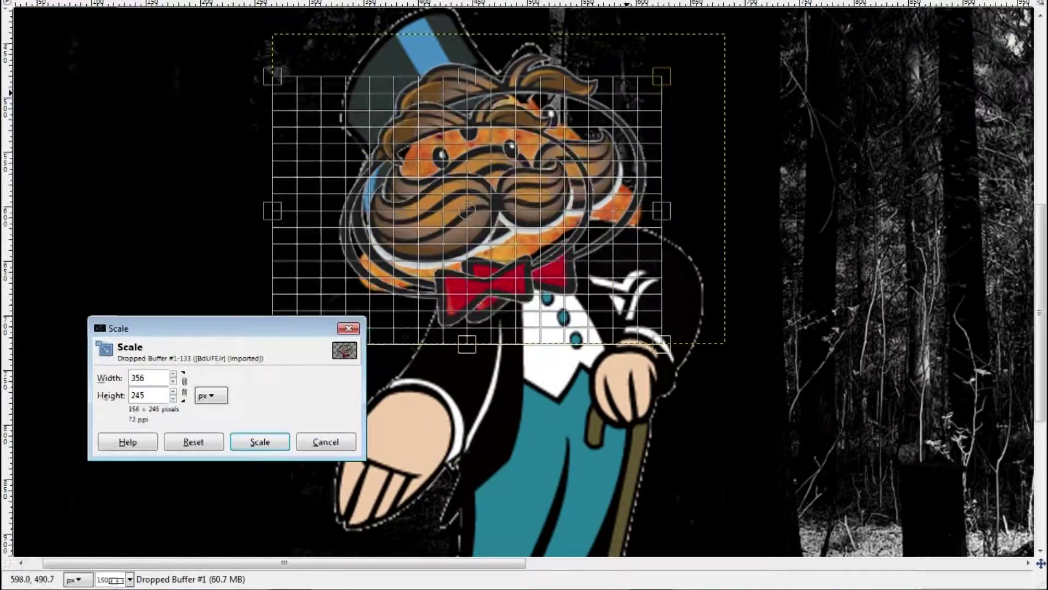
key(Return)
key(Tab)
Step: Centre the Pringles face on the Dorito head and rotate it slightly counterclockwise to match the tilt
key(m)
drag(437, 235, 504, 224)
key(shift+r)
key(Tab)
drag(590, 153, 583, 138)
key(Escape)
key(Tab)
key(Tab)
Step: Scale the Pringles layer to 347 × 237 px and nudge it right to fit the Dorito head
key(shift+t)
click(492, 191)
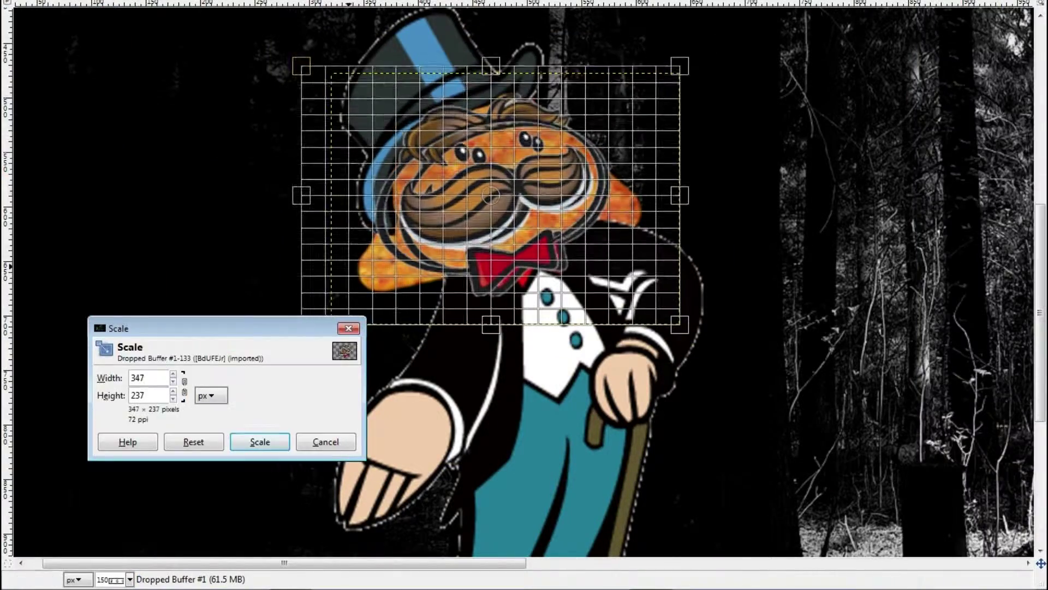
key(Return)
key(Tab)
key(m)
drag(479, 270, 486, 270)
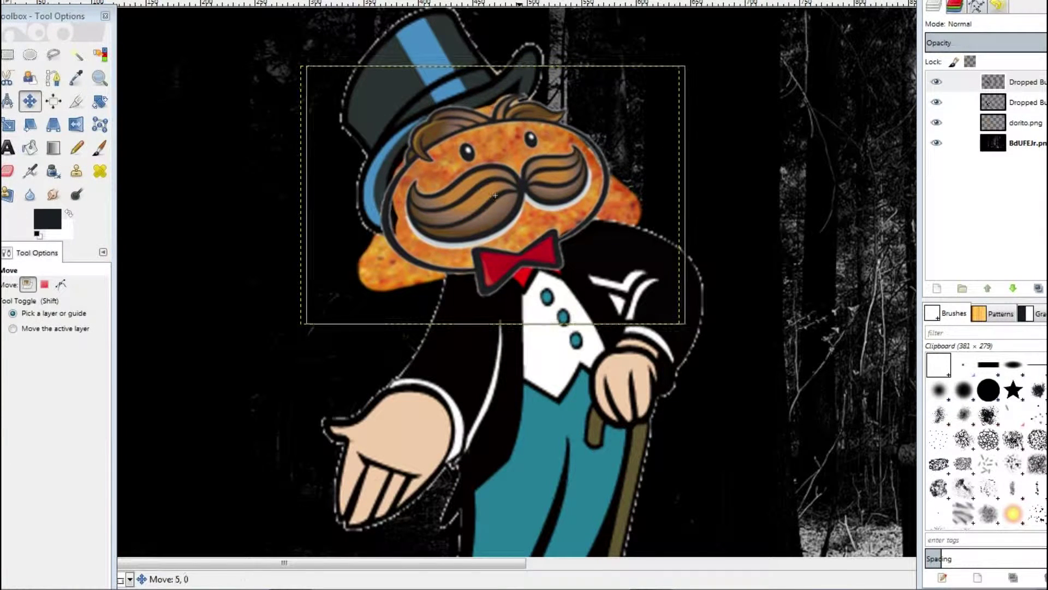
Step: Erase the Pringles face outline and bow tie, reducing the eraser size to 15 for the finer edges
key(shift+e)
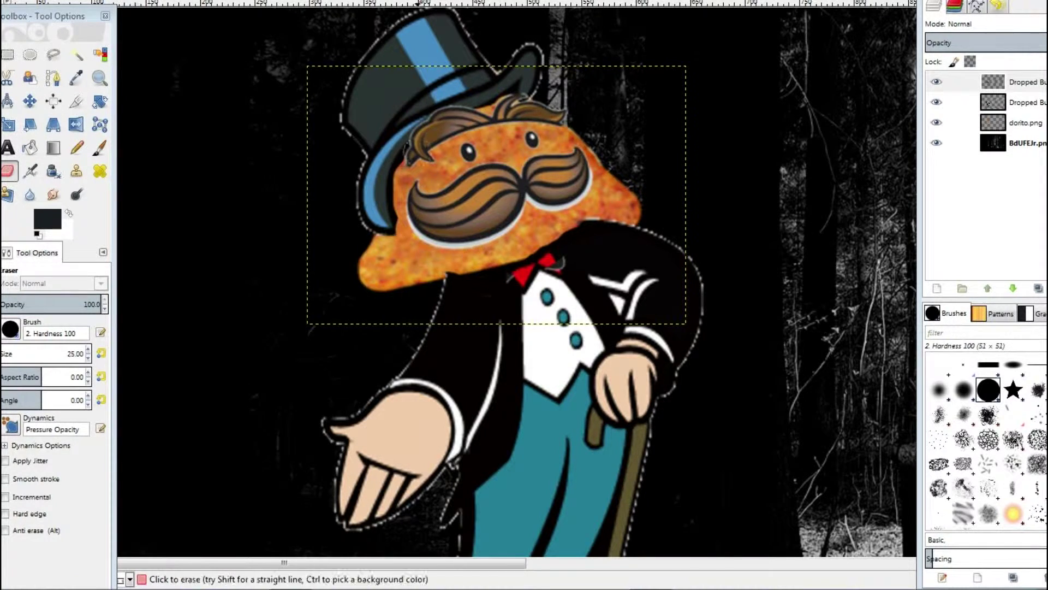
scroll(419, 174, up, 4)
key(bracketleft)
key(bracketleft)
key(bracketleft)
key(bracketleft)
key(bracketleft)
key(bracketleft)
key(bracketleft)
key(bracketleft)
key(bracketleft)
key(bracketleft)
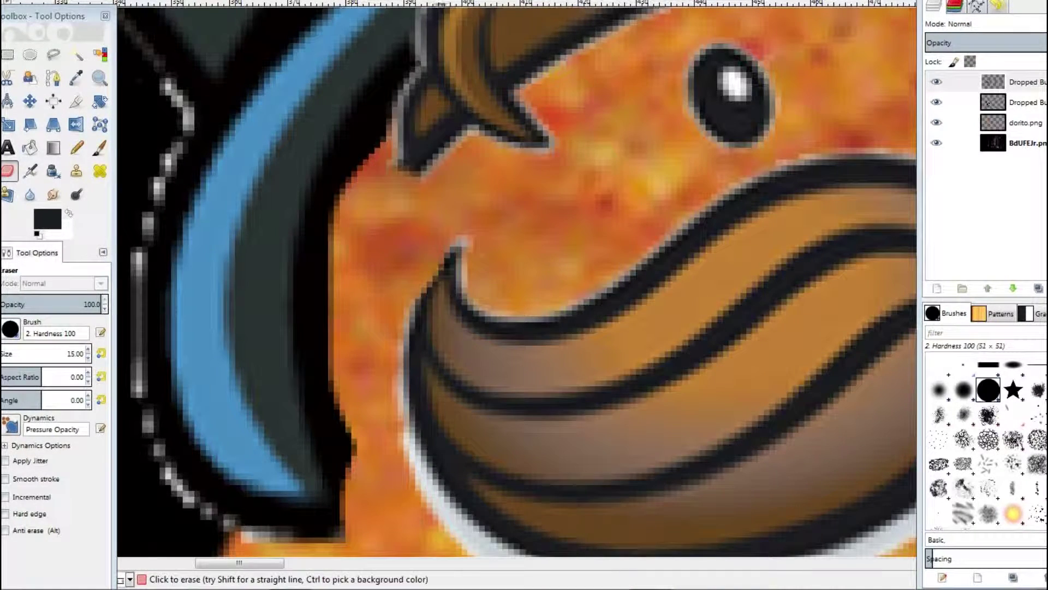
Step: Set the eraser size to 7 and clean up the leftover outline around the Pringles moustache and beneath the hair
key(bracketleft)
key(bracketleft)
key(bracketleft)
key(bracketleft)
key(bracketleft)
key(bracketleft)
key(bracketleft)
key(bracketleft)
key(bracketleft)
key(bracketleft)
key(bracketleft)
key(bracketleft)
key(bracketleft)
key(bracketleft)
key(bracketright)
key(bracketright)
key(bracketright)
key(bracketright)
key(bracketright)
key(bracketright)
scroll(355, 353, up, 5)
scroll(355, 353, right, 3)
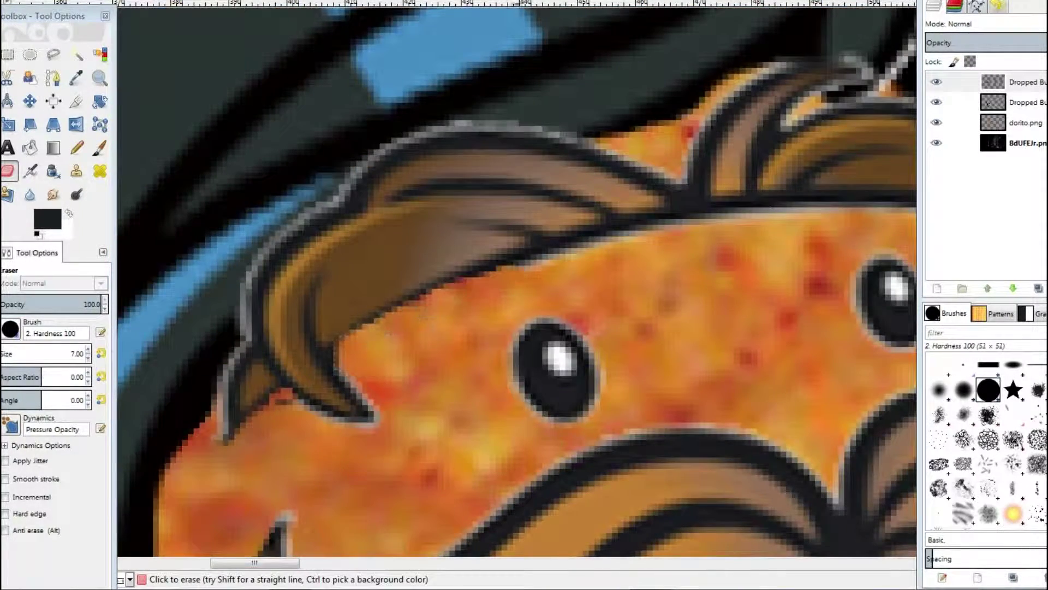
scroll(313, 367, down, 2)
scroll(313, 367, right, 3)
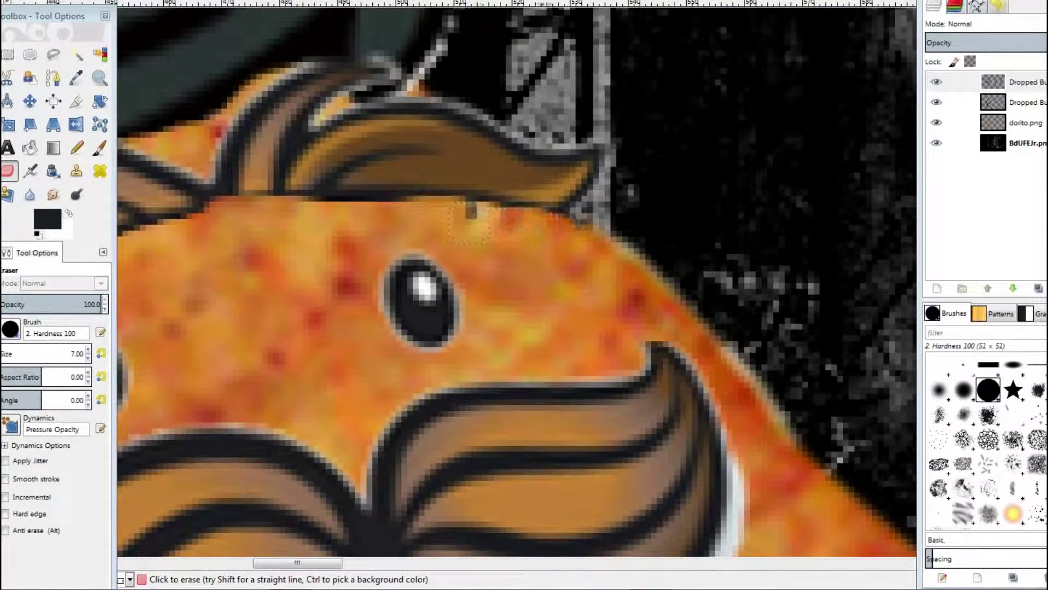
scroll(273, 306, down, 6)
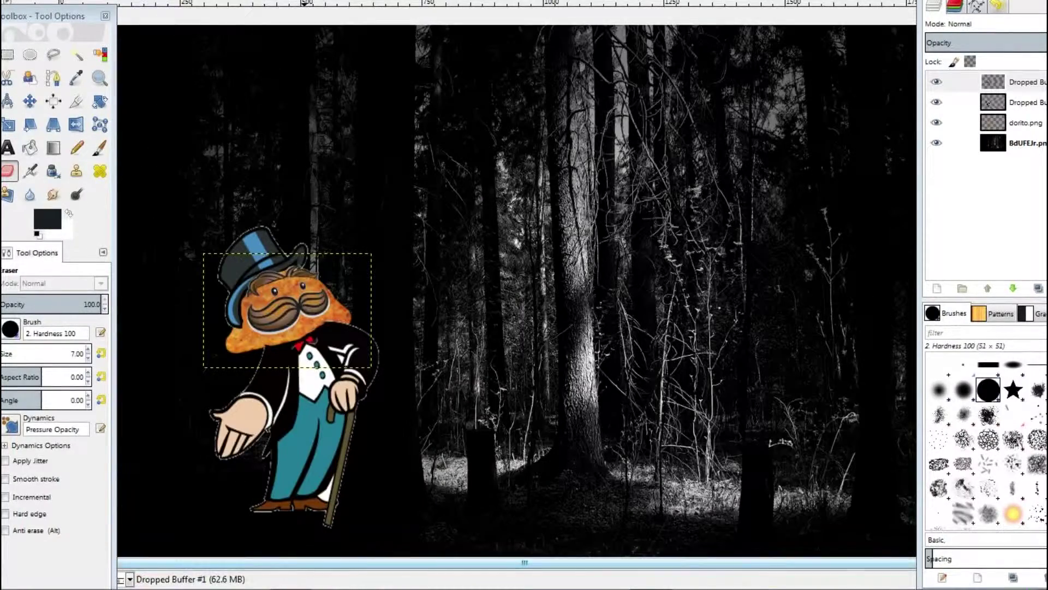
Step: Place the man's layer above the moustache layer and cut the leftover white patch between his leg and cane
click(987, 102)
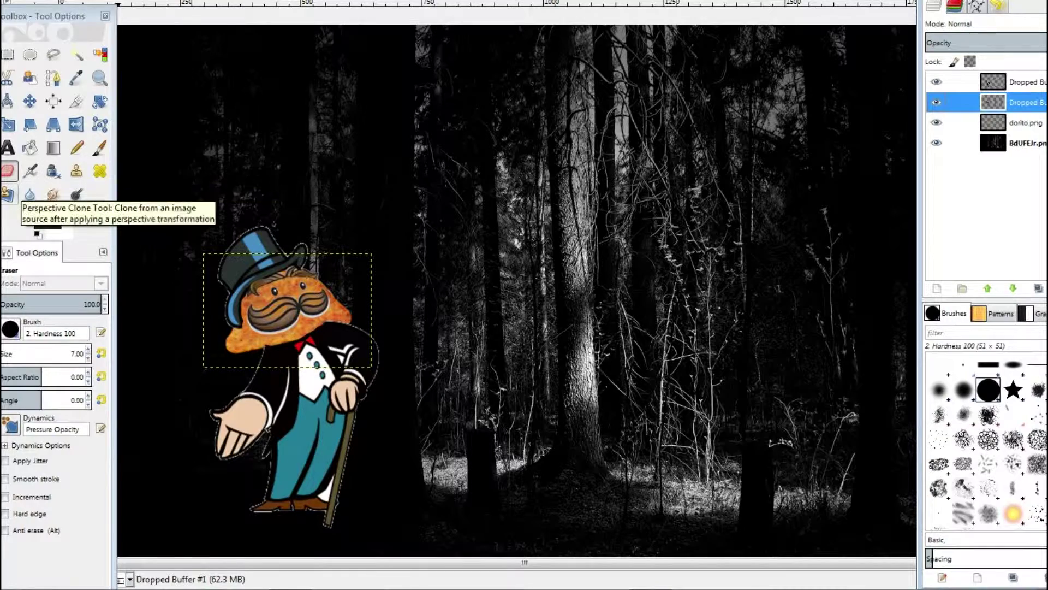
key(u)
key(Page_Up)
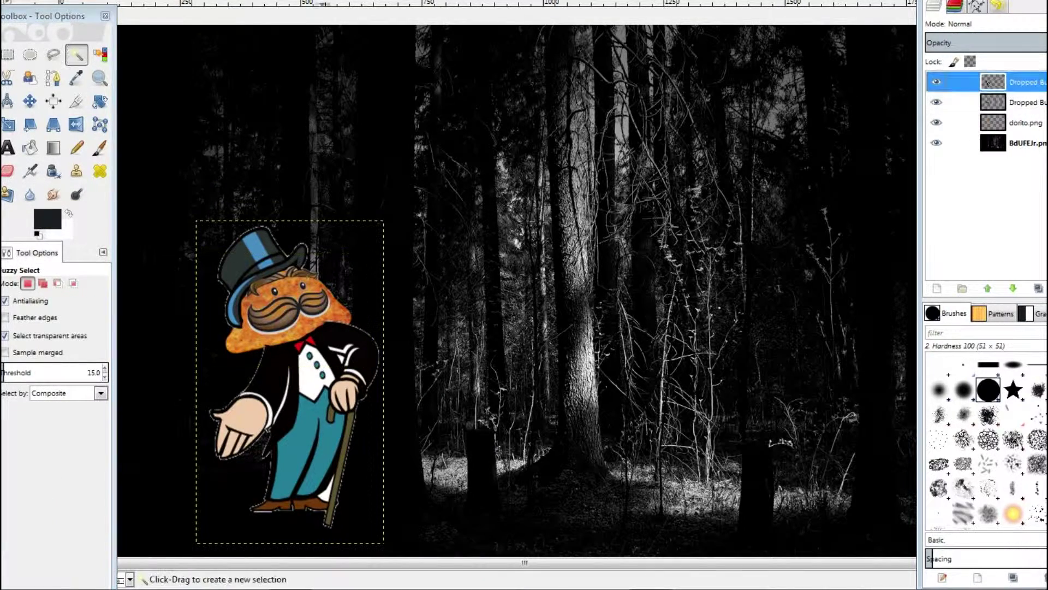
Step: Open Mountaindew.jpg as a new layer in the composition
key(alt+f)
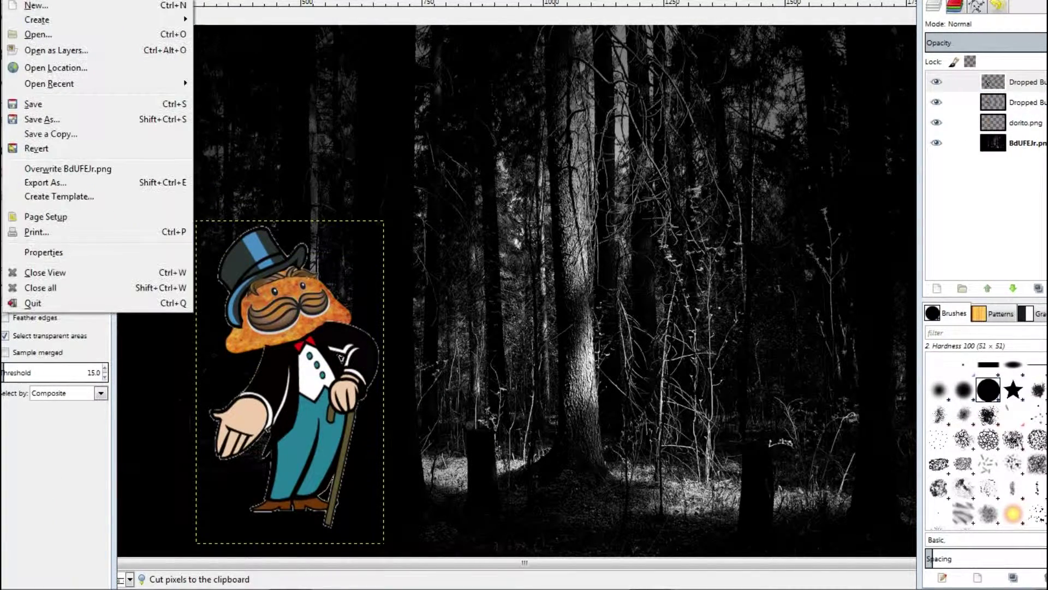
key(o)
key(Up)
key(Up)
key(Return)
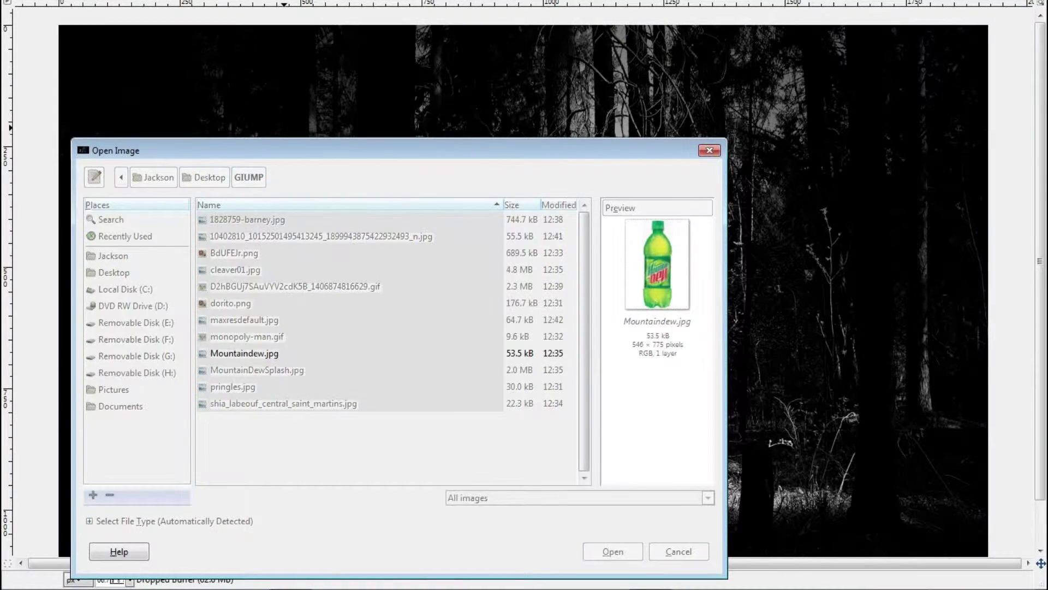
Step: Cut away the white background around the Mountain Dew bottle using the fuzzy selection
key(ctrl+c)
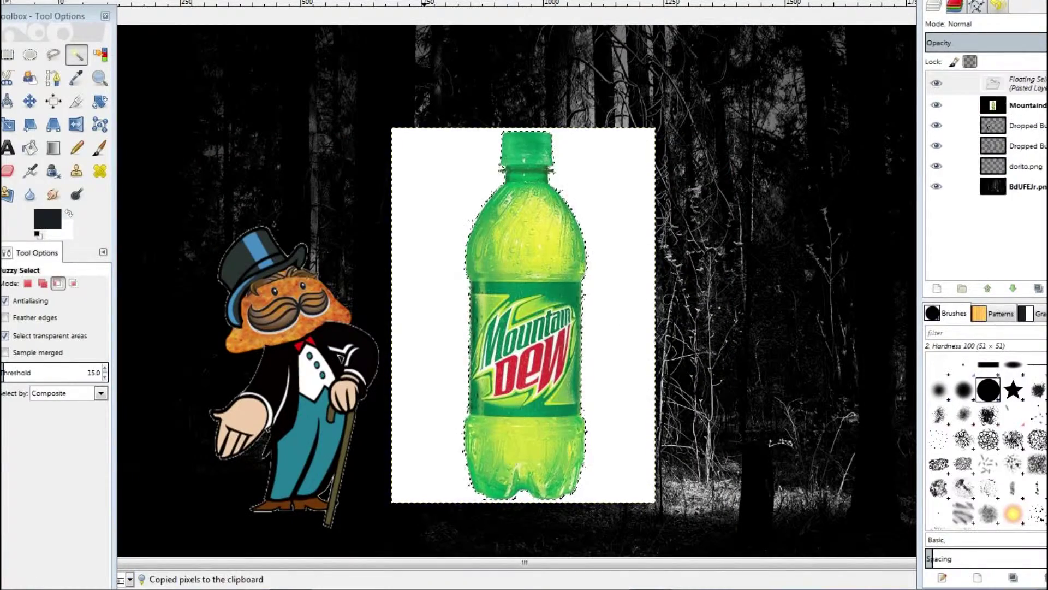
key(ctrl+w)
drag(728, 353, 729, 352)
key(shift+t)
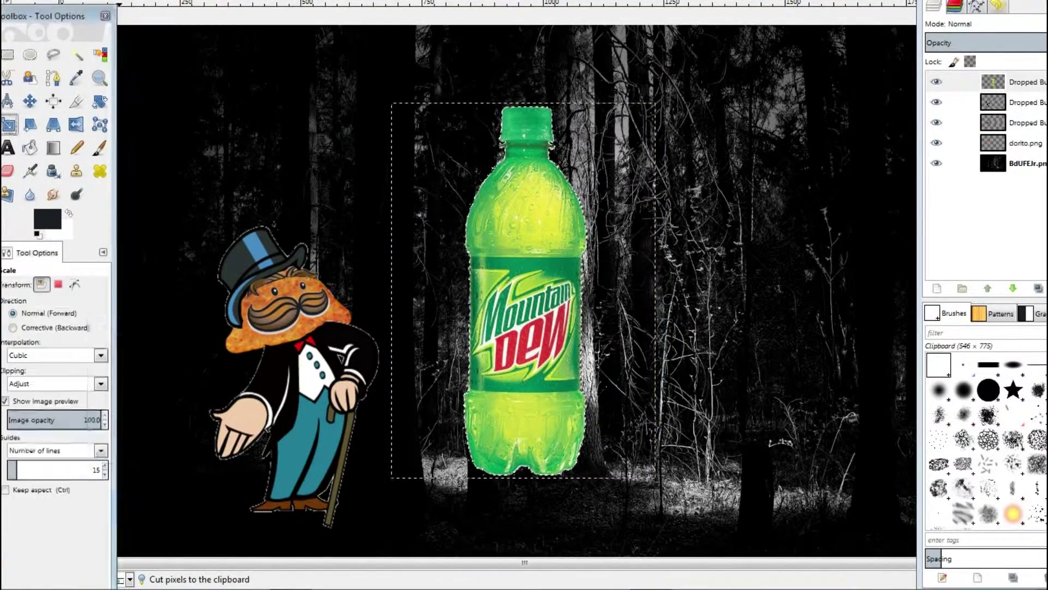
click(557, 283)
key(Tab)
click(260, 444)
key(Tab)
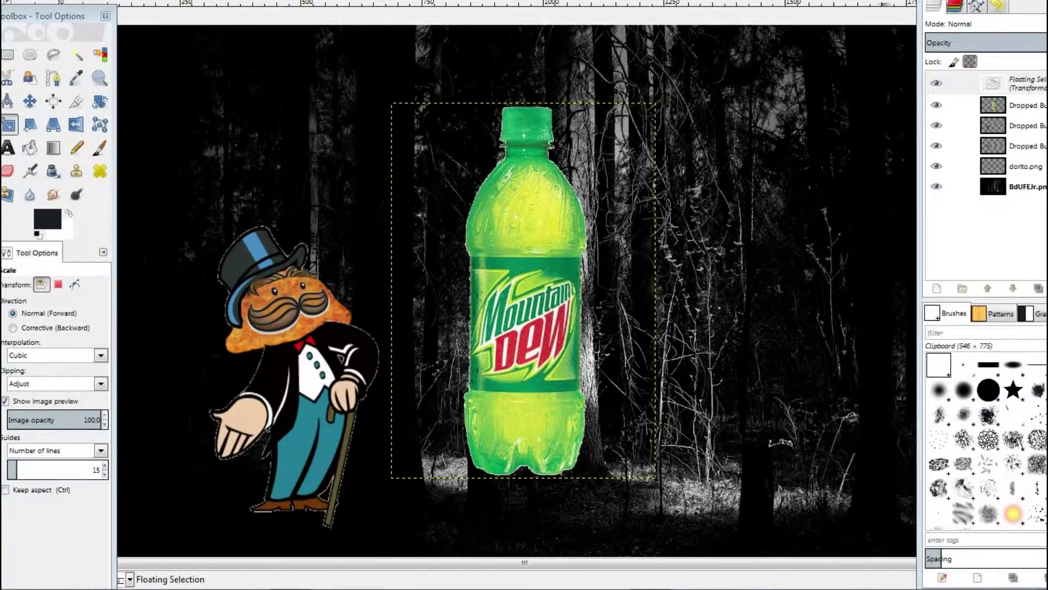
key(ctrl+h)
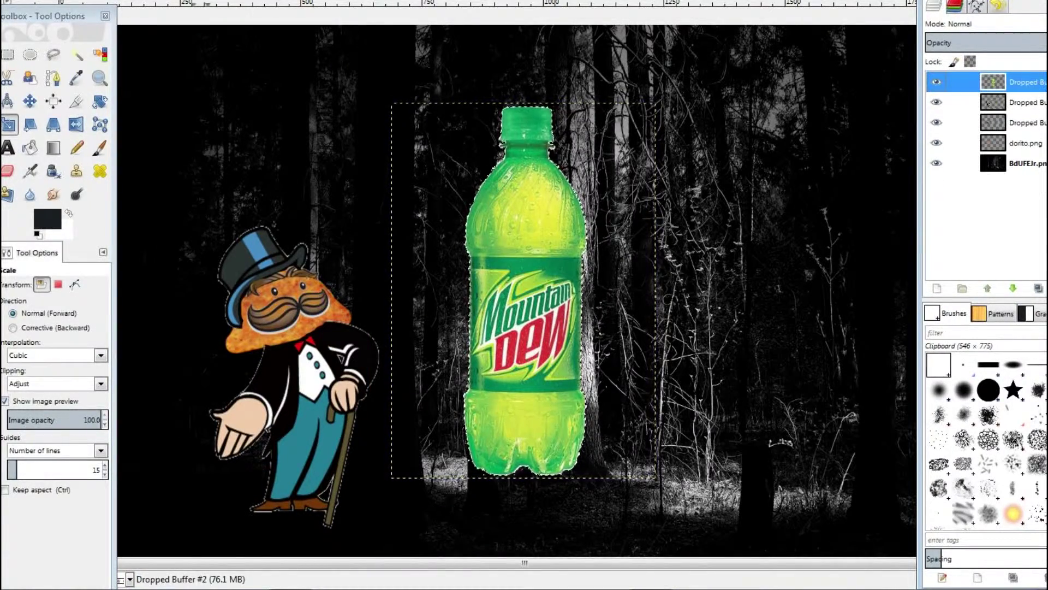
Step: Scale the Mountain Dew bottle down to a small, hand-held size
click(524, 289)
key(Tab)
drag(392, 103, 566, 282)
click(264, 440)
key(Tab)
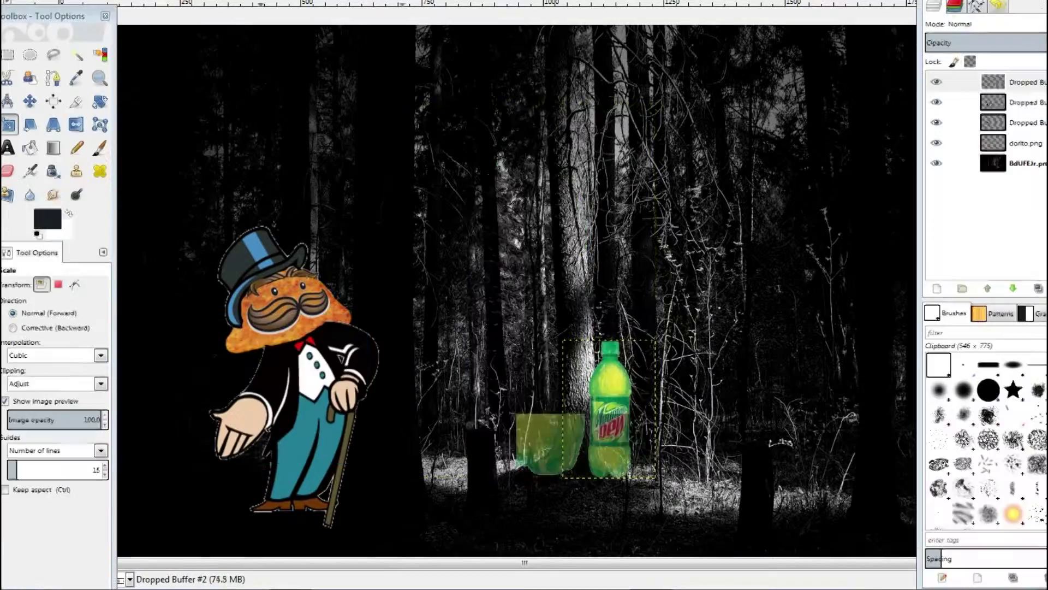
Step: Move the bottle to the man's outstretched hand and scale its layer to 171 × 250 px
key(m)
drag(609, 409, 236, 441)
key(shift+s)
click(235, 441)
key(Tab)
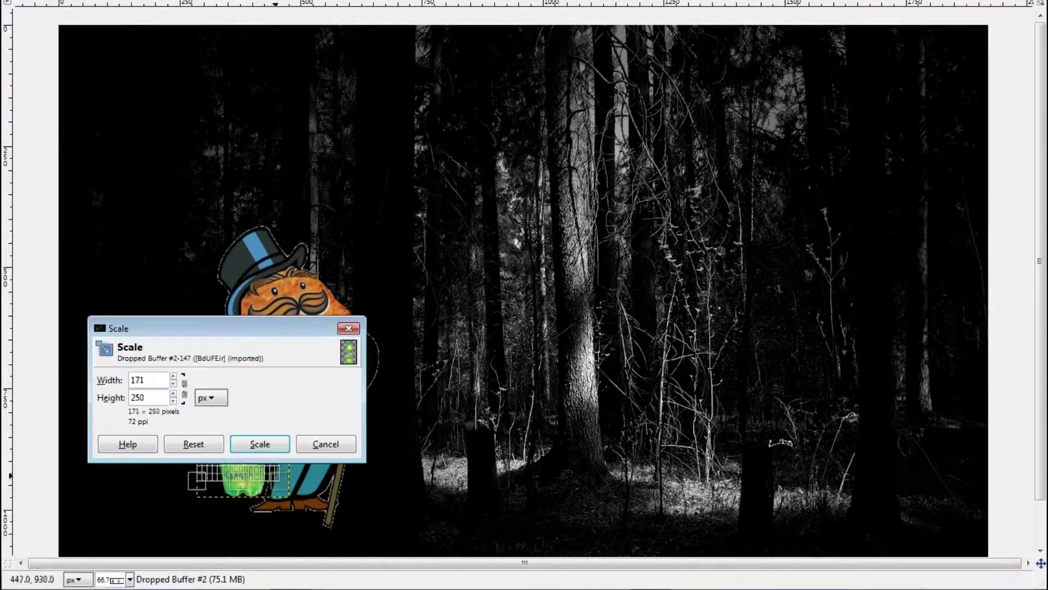
click(260, 442)
key(Tab)
Step: Rotate the Mountain Dew bottle at the man's outstretched hand
key(shift+r)
drag(243, 393, 262, 415)
key(Tab)
key(Return)
key(Tab)
Step: Open MountainDewSplash.jpg as a new layer in the composition
key(alt+f)
key(Return)
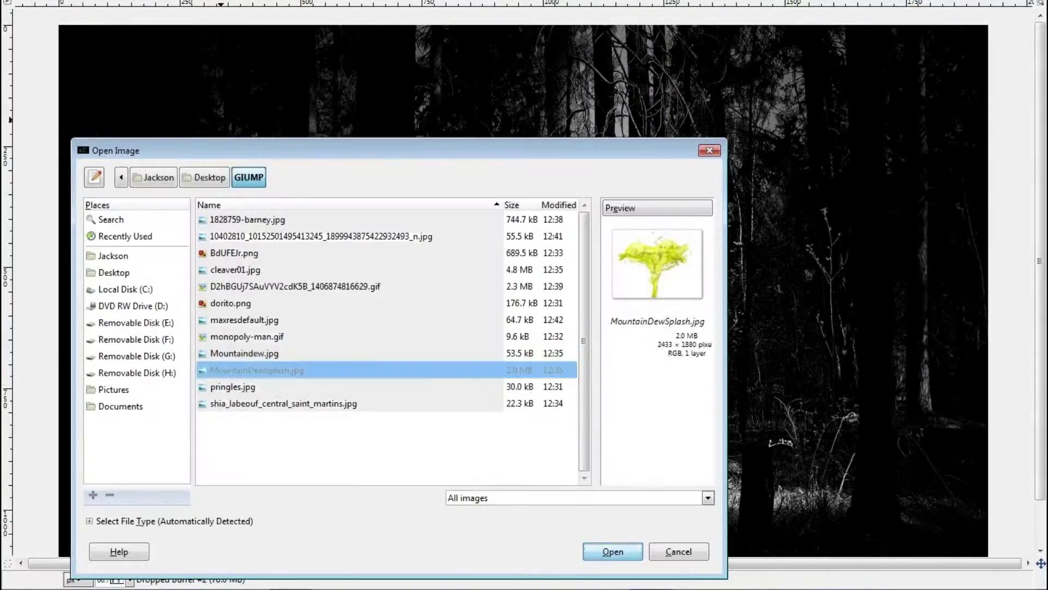
key(Return)
Step: Scale the splash layer down until it covers only the lower left part of the forest image
key(shift+s)
key(Tab)
key(Return)
key(Tab)
key(m)
key(shift+s)
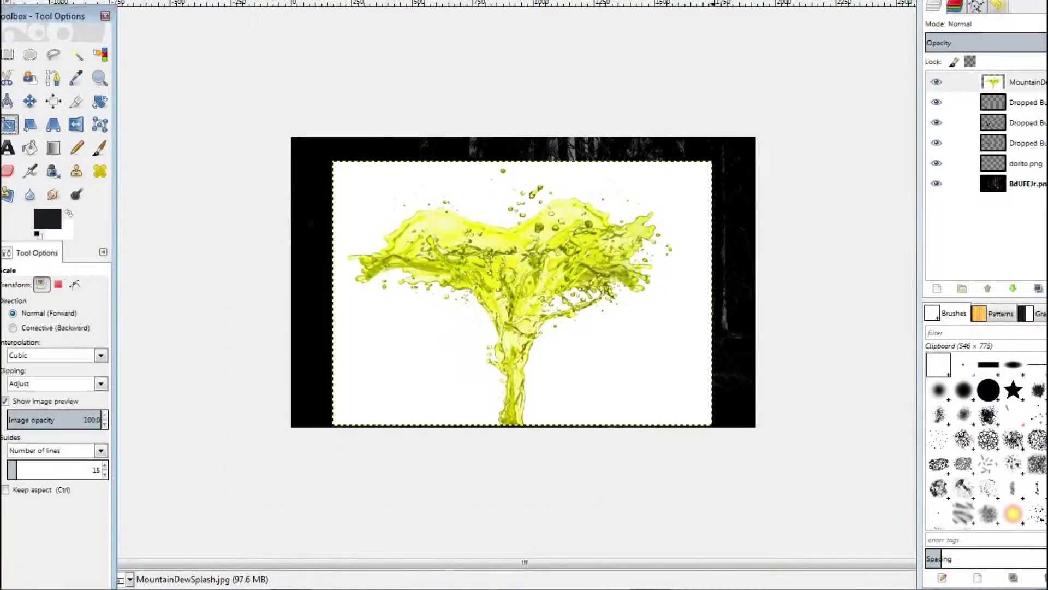
key(Tab)
key(Return)
key(Tab)
key(m)
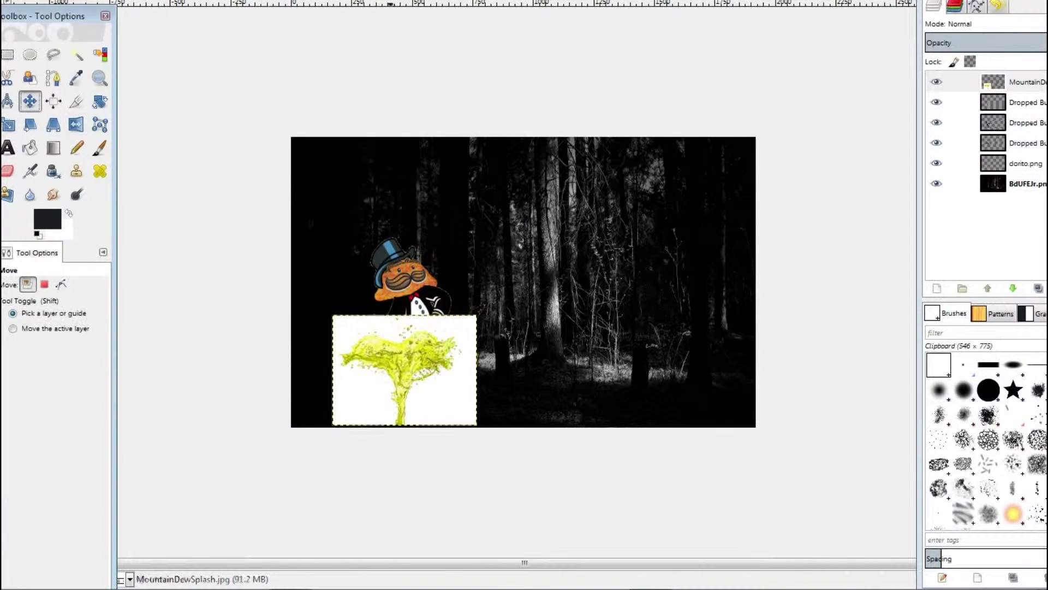
Step: Move the splash layer to the middle of the forest and cut away its white background
drag(405, 370, 567, 301)
key(u)
click(505, 255)
key(ctrl+x)
key(m)
key(ctrl+z)
key(ctrl+shift+a)
key(u)
scroll(535, 284, up, 6)
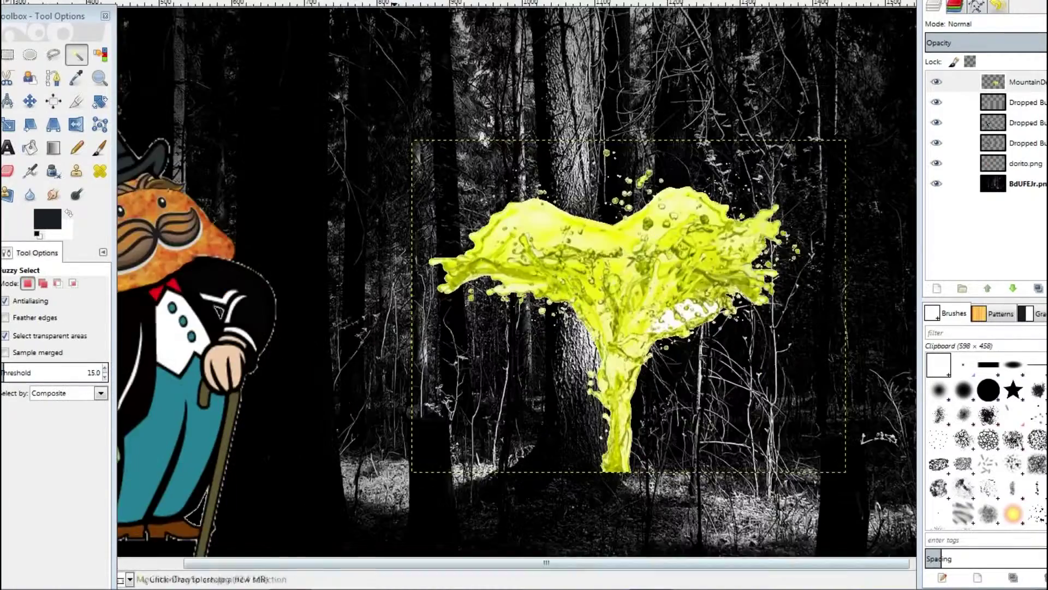
Step: Rotate and scale down the splash, placing it so that it bursts from the mouth of the man's bottle
scroll(535, 284, down, 4)
key(m)
drag(535, 284, 229, 218)
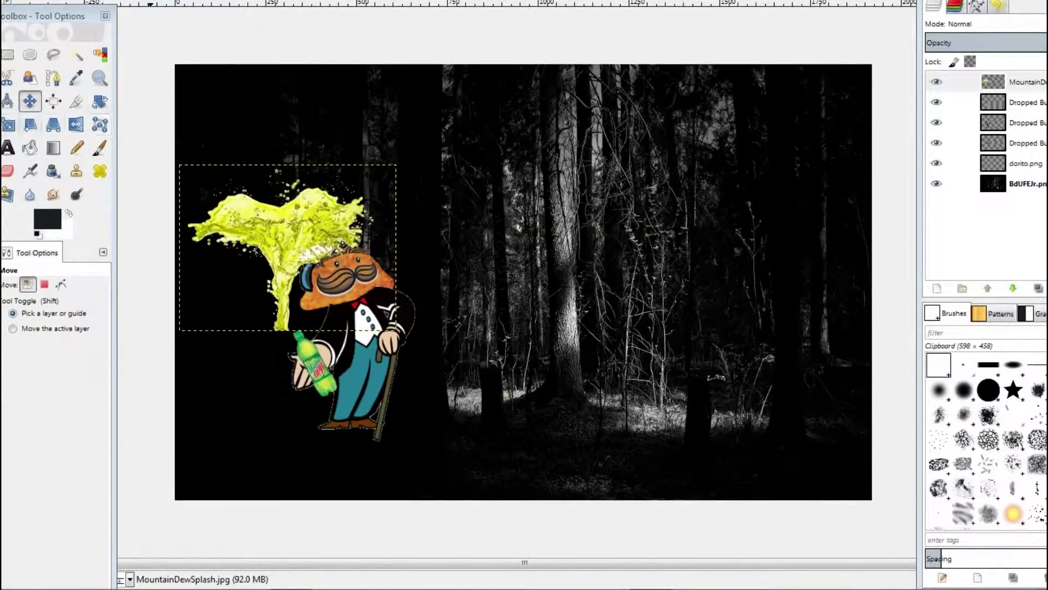
drag(1016, 82, 1016, 169)
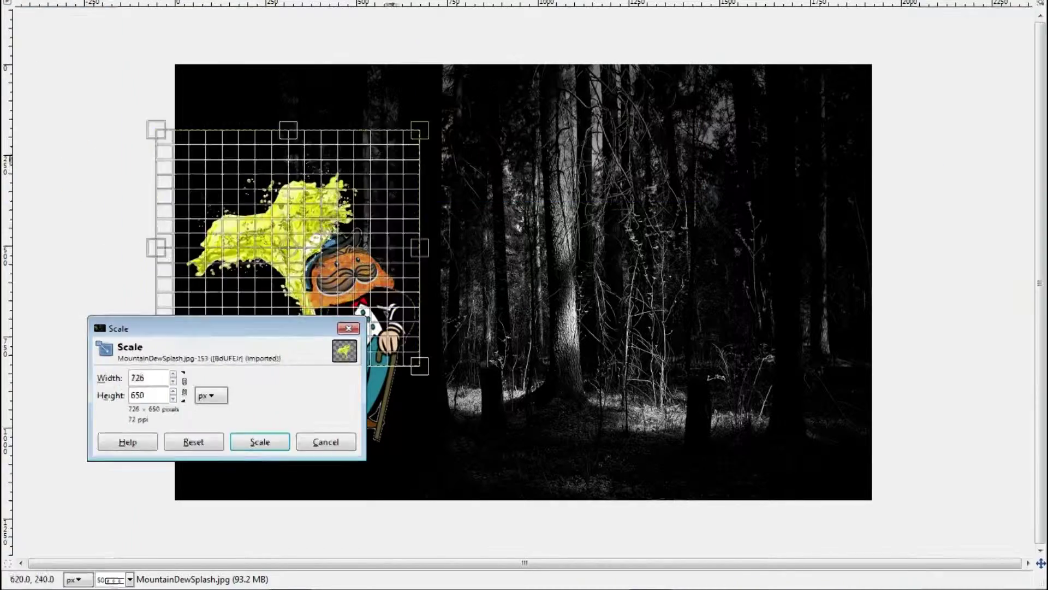
key(Return)
drag(235, 262, 273, 284)
Step: Lower the splash layer beneath the character's layers and bring the bottle layer to the top of the stack
click(1021, 82)
drag(1021, 82, 1021, 164)
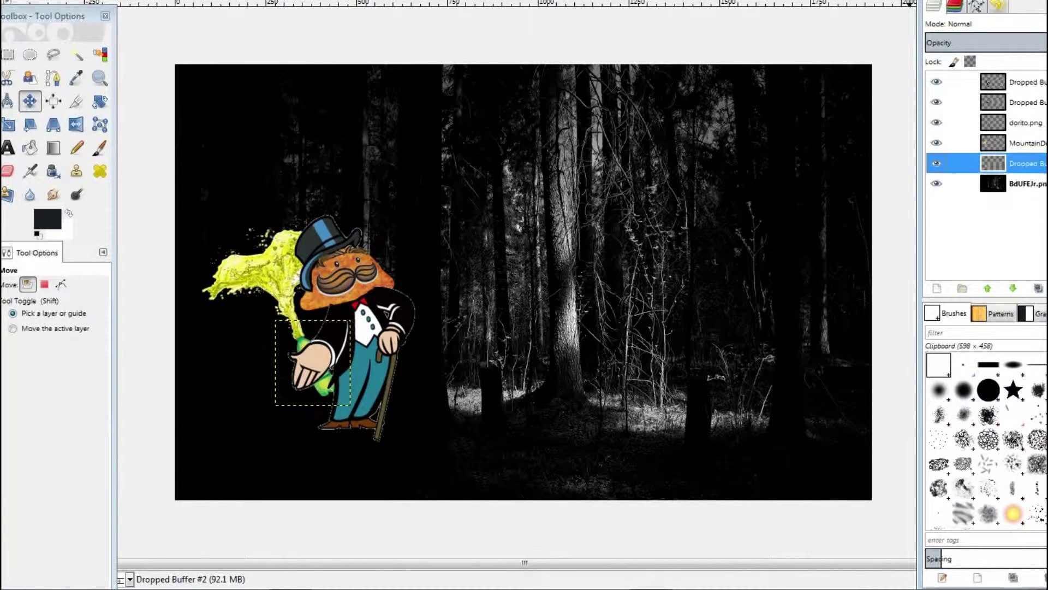
drag(1024, 106, 1021, 163)
click(1021, 102)
click(1021, 102)
click(1021, 103)
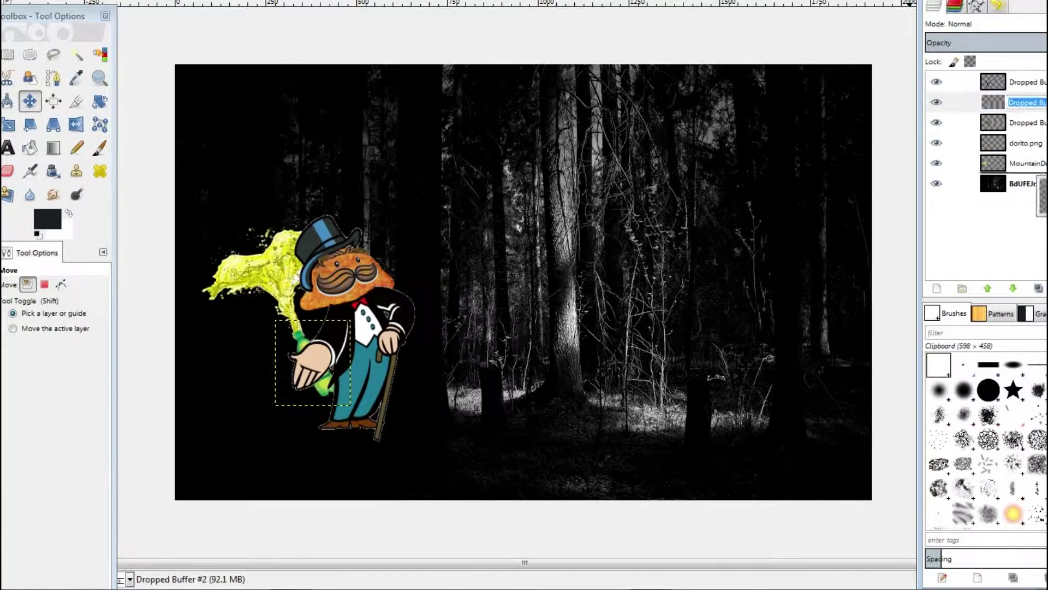
drag(1021, 163, 1021, 82)
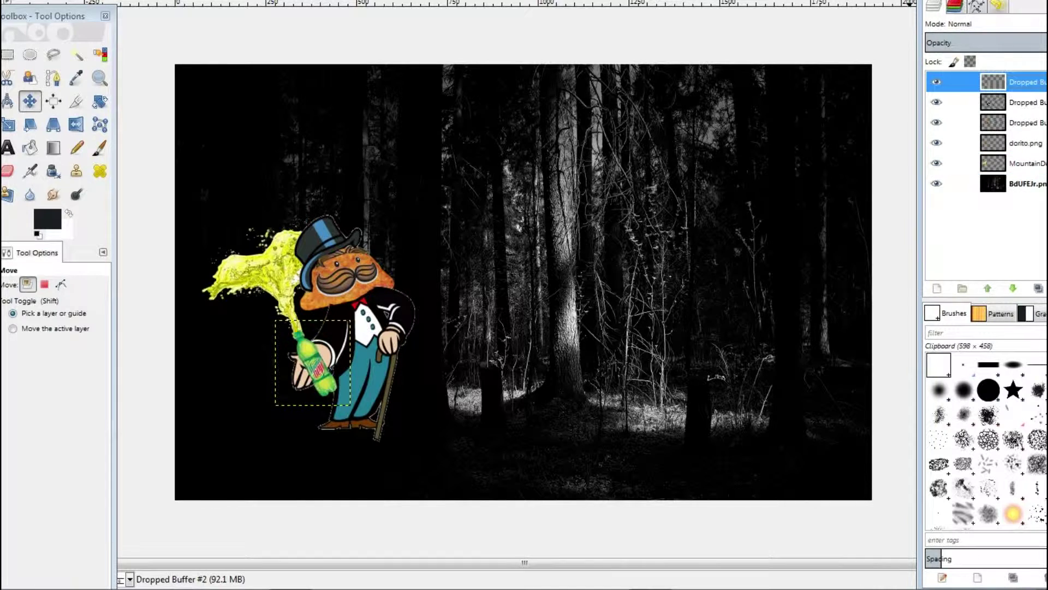
Step: Try the Monopoly man's body layer at the top of the stack, in front of the bottle
click(1021, 163)
click(1021, 163)
drag(1021, 163, 1021, 102)
click(1021, 163)
click(1021, 82)
drag(988, 163, 987, 82)
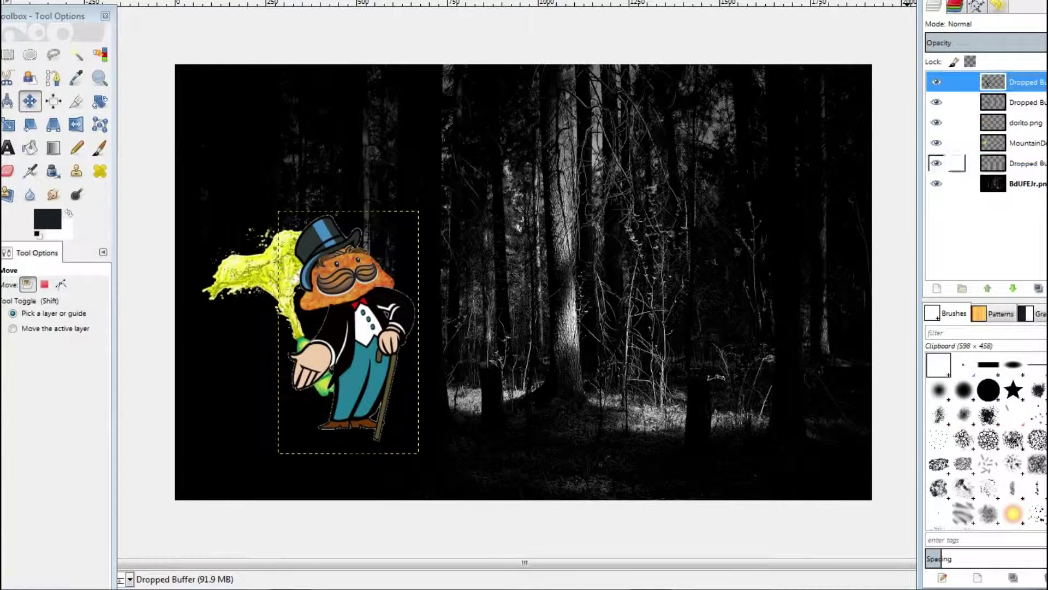
drag(1029, 163, 1021, 123)
Step: Shift the MountainDewSplash.jpg layer slightly so the liquid meets the bottle's opening
click(1021, 164)
scroll(256, 339, up, 3)
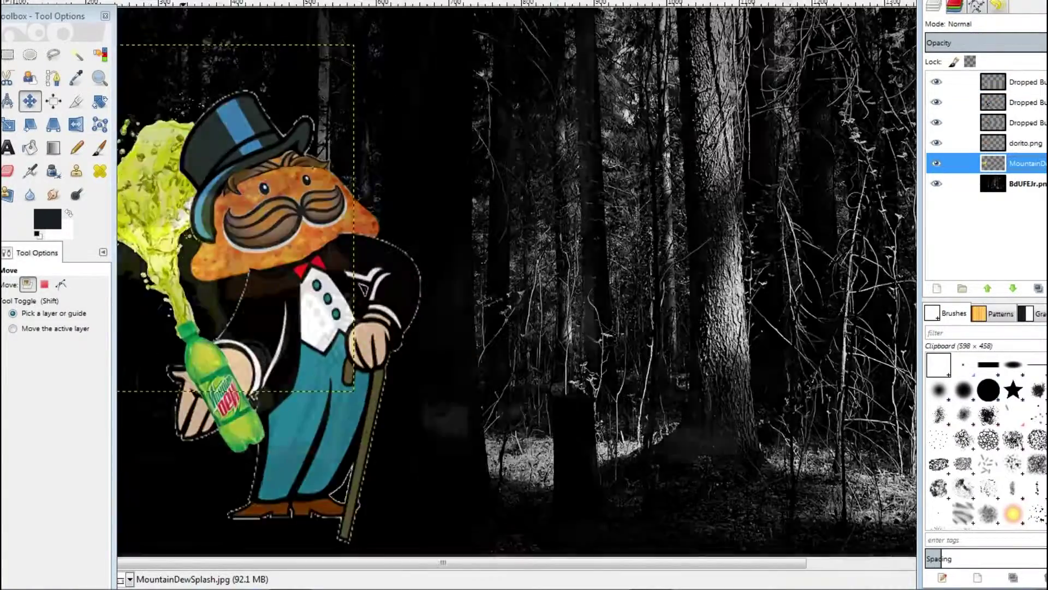
key(shift+e)
click(1021, 82)
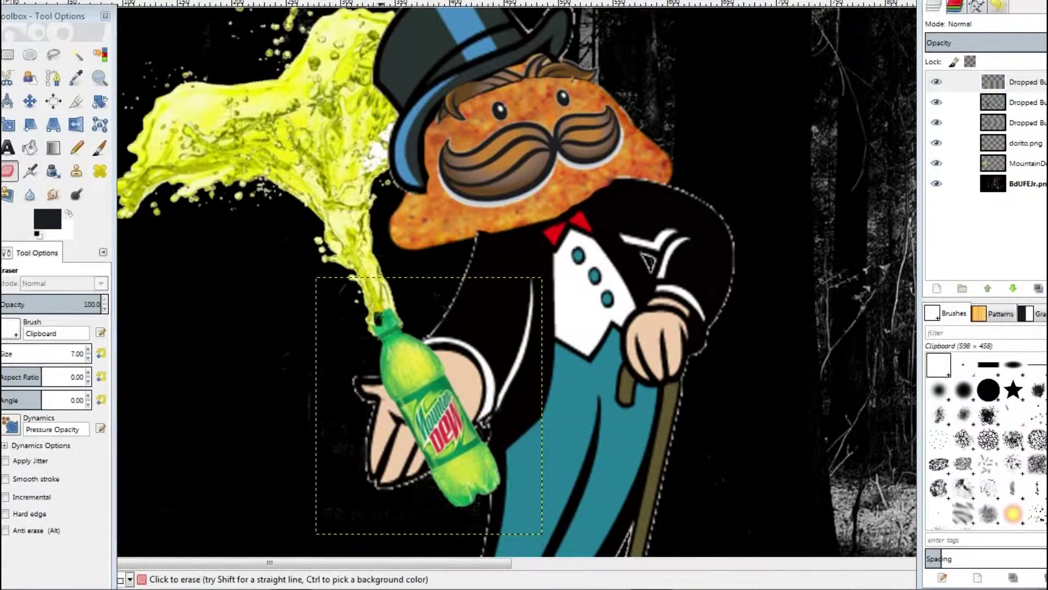
click(1021, 163)
key(m)
drag(330, 156, 356, 198)
scroll(356, 198, down, 3)
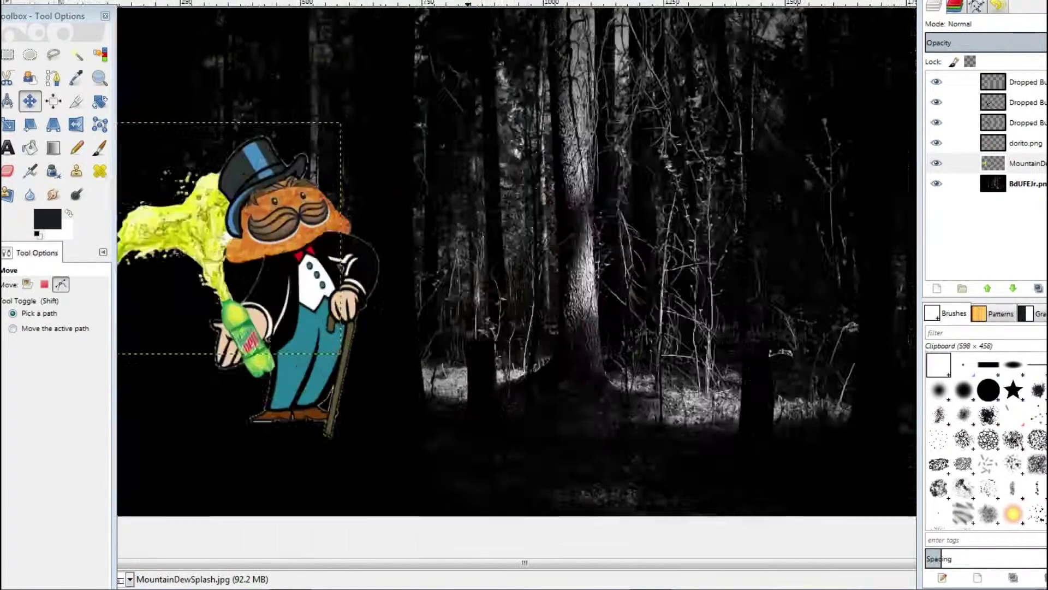
Step: Open shia_labeouf_central_saint_martins.jpg as a new layer in the composition
key(r)
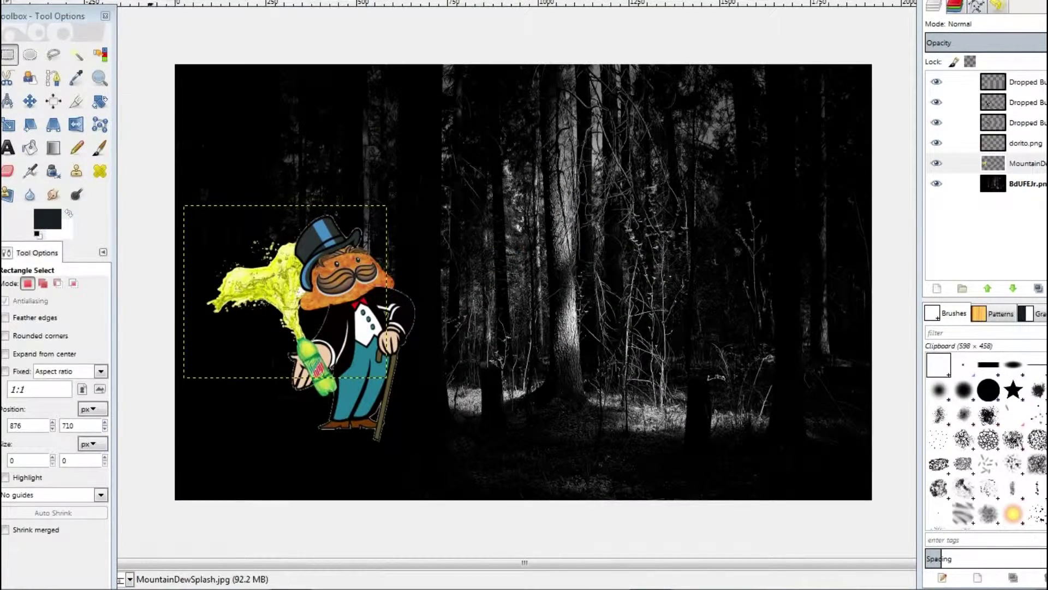
key(Tab)
key(ctrl+o)
key(Up)
key(Up)
key(Up)
key(Up)
key(Up)
key(Up)
key(Up)
key(Up)
key(Up)
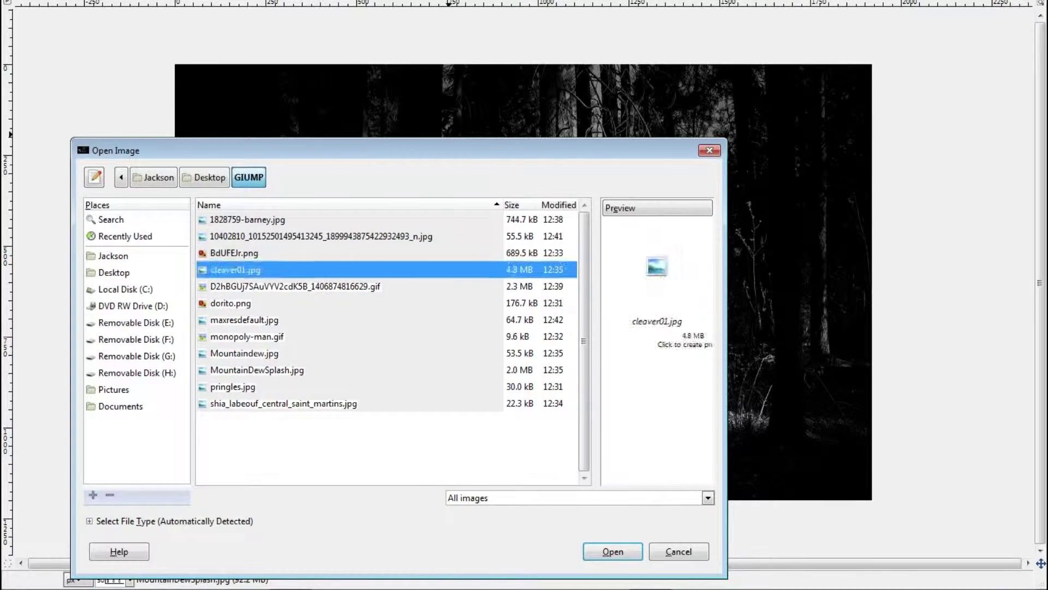
key(End)
key(Return)
key(Tab)
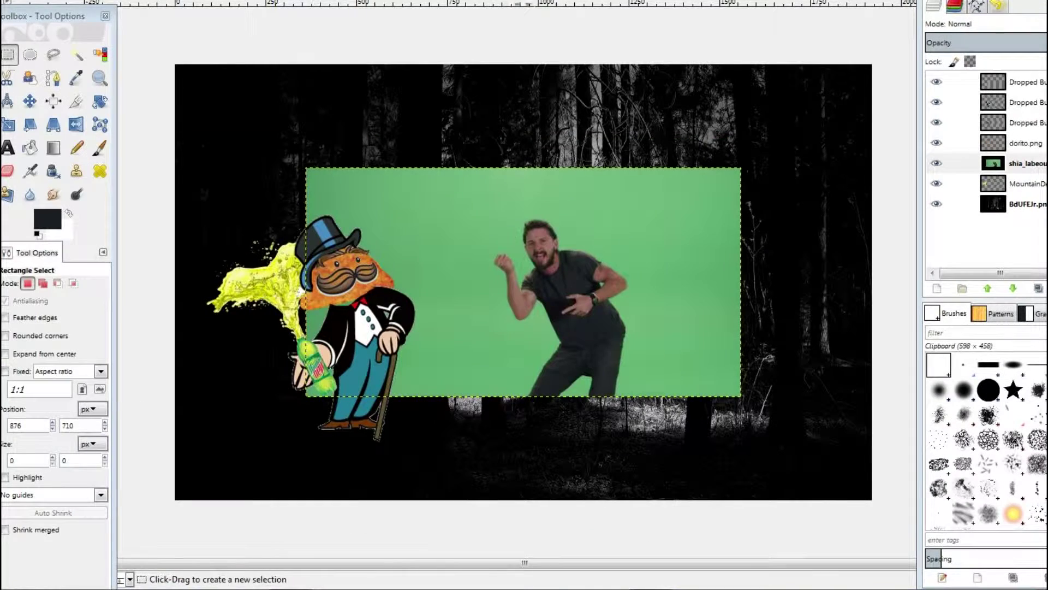
Step: Move the green-screen photo layer to the right, clear of the Monopoly man
key(m)
key(shift+Right)
key(shift+Right)
key(shift+Right)
key(shift+Right)
key(shift+Right)
key(shift+Right)
key(shift+Right)
Step: Try to cut the green backdrop out of the photo layer with Fuzzy Select
key(u)
click(546, 273)
key(ctrl+x)
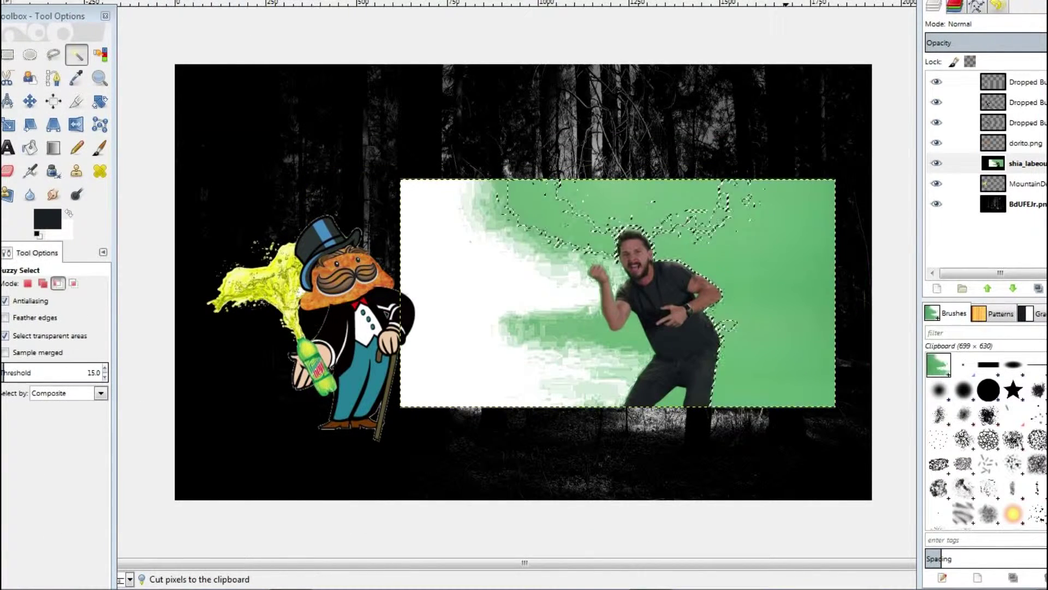
click(653, 202)
key(ctrl+x)
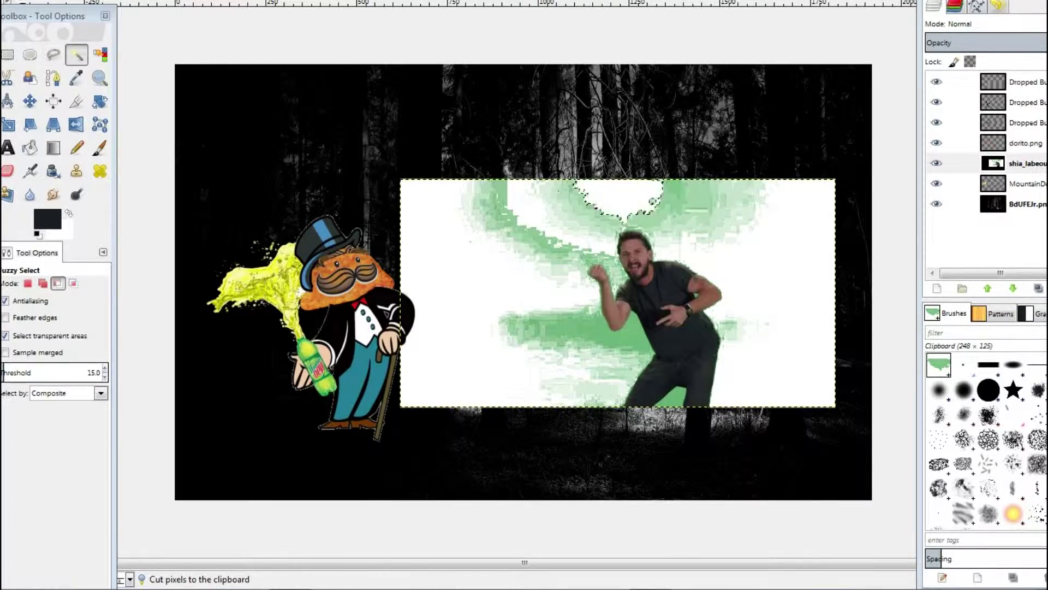
key(ctrl+z)
key(ctrl+z)
Step: Add an alpha channel to the green-screen photo layer and cut away its green backdrop
right_click(1026, 161)
key(Escape)
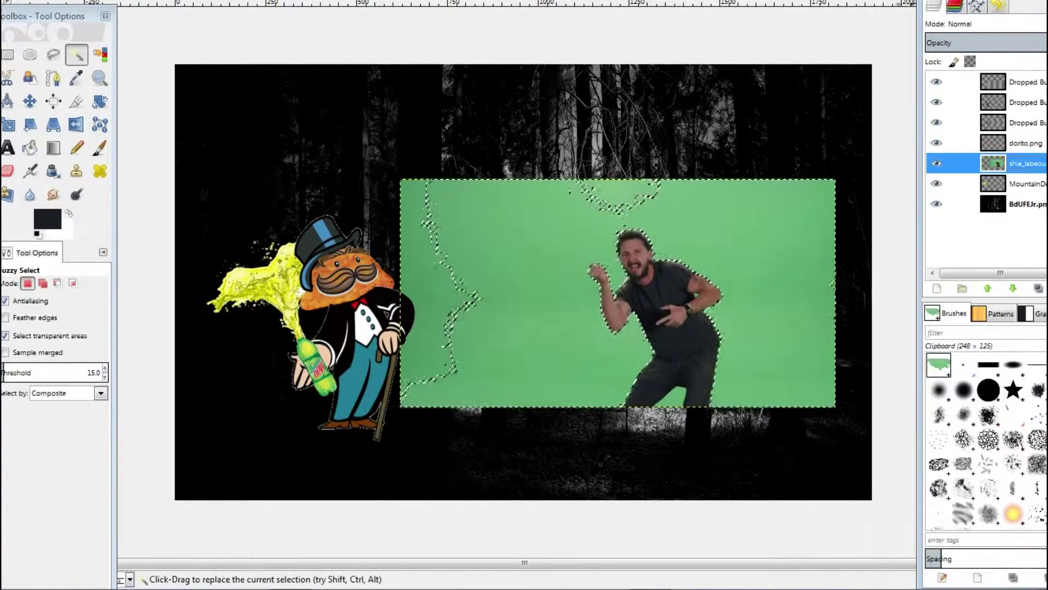
right_click(803, 300)
key(Escape)
key(ctrl+x)
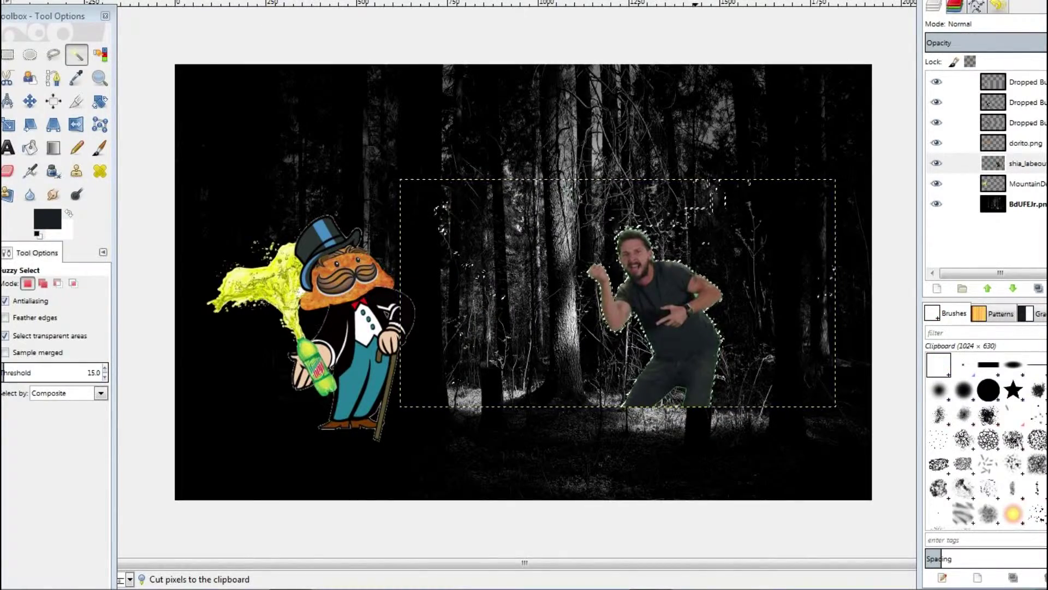
Step: Select the outline of the cut-out man on the photo layer
ctrl+scroll(696, 295, up, 5)
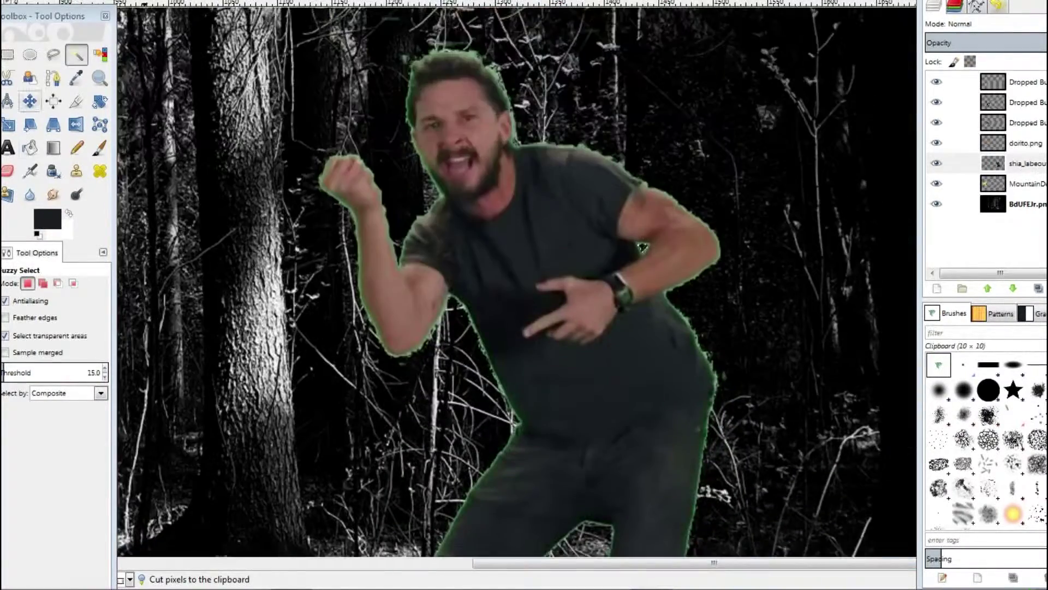
key(shift+e)
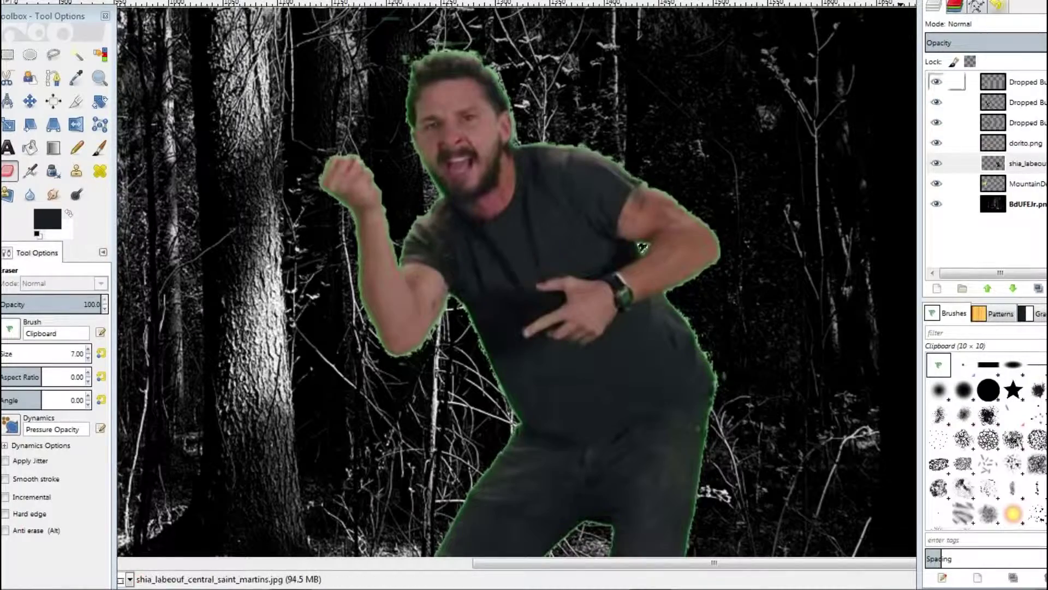
ctrl+scroll(696, 294, down, 4)
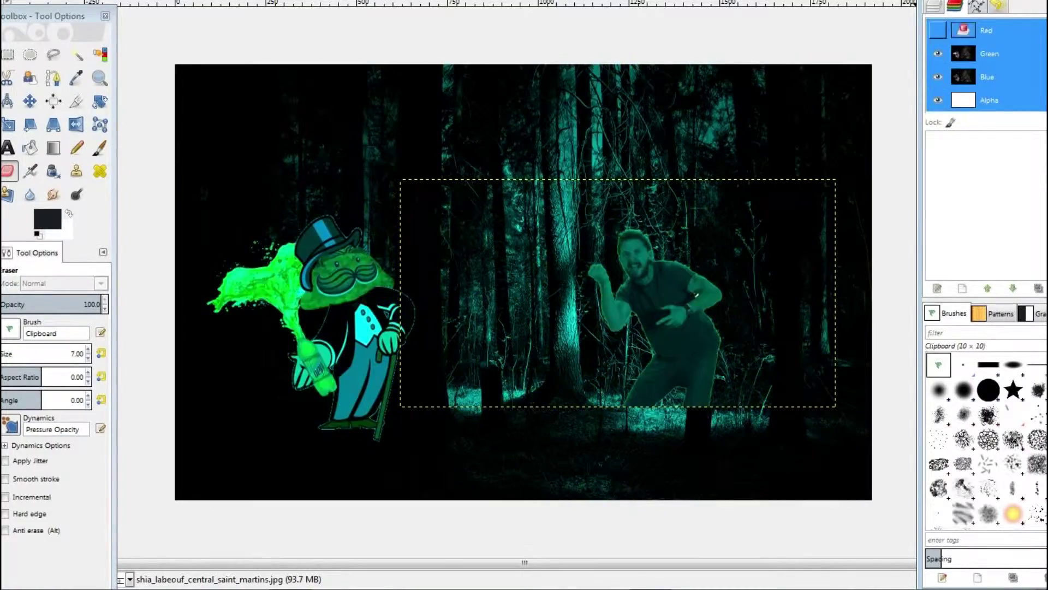
right_click(961, 163)
click(961, 457)
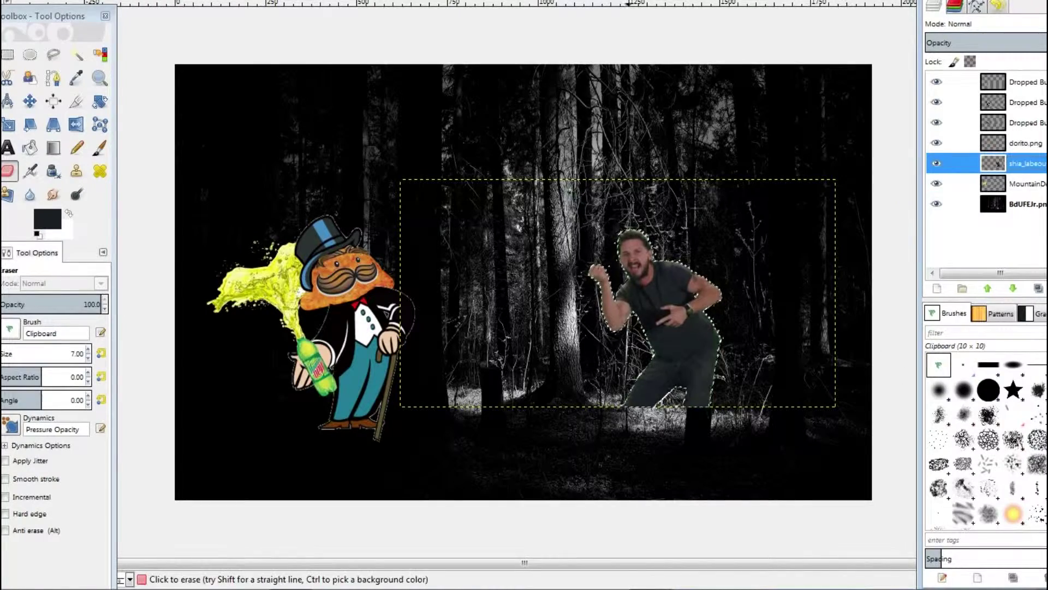
Step: Try placing the copied man on the canvas as a separate layer
drag(939, 365, 671, 283)
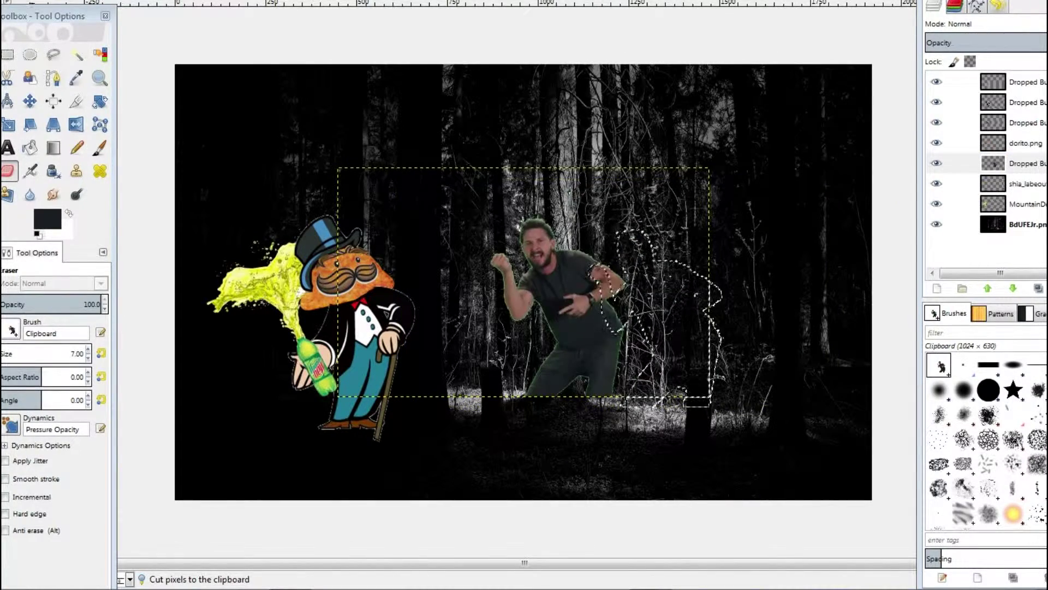
key(ctrl+z)
key(ctrl+z)
click(1037, 314)
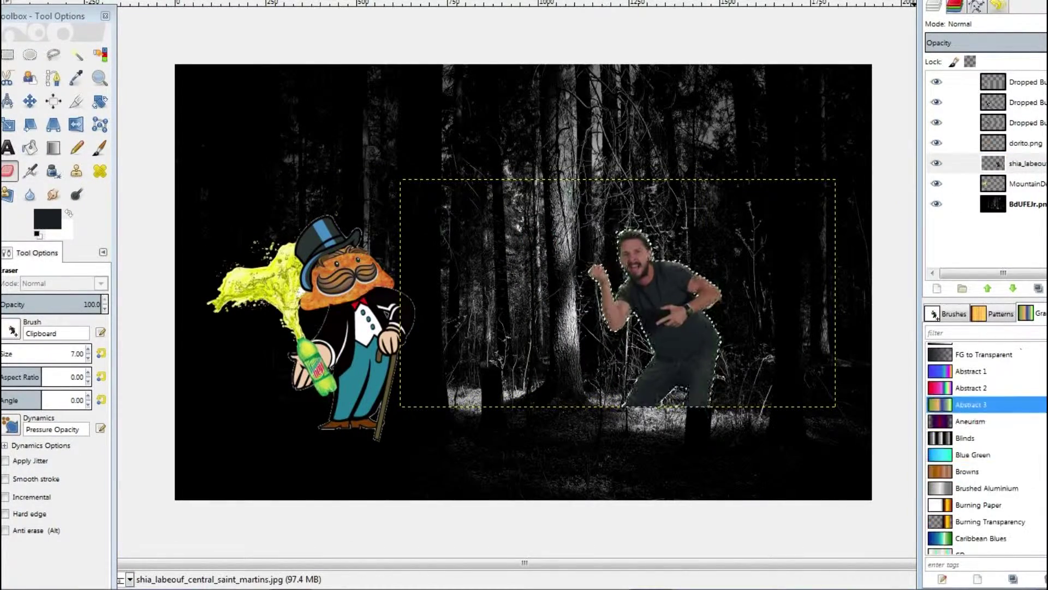
click(950, 314)
right_click(938, 157)
key(Escape)
right_click(939, 157)
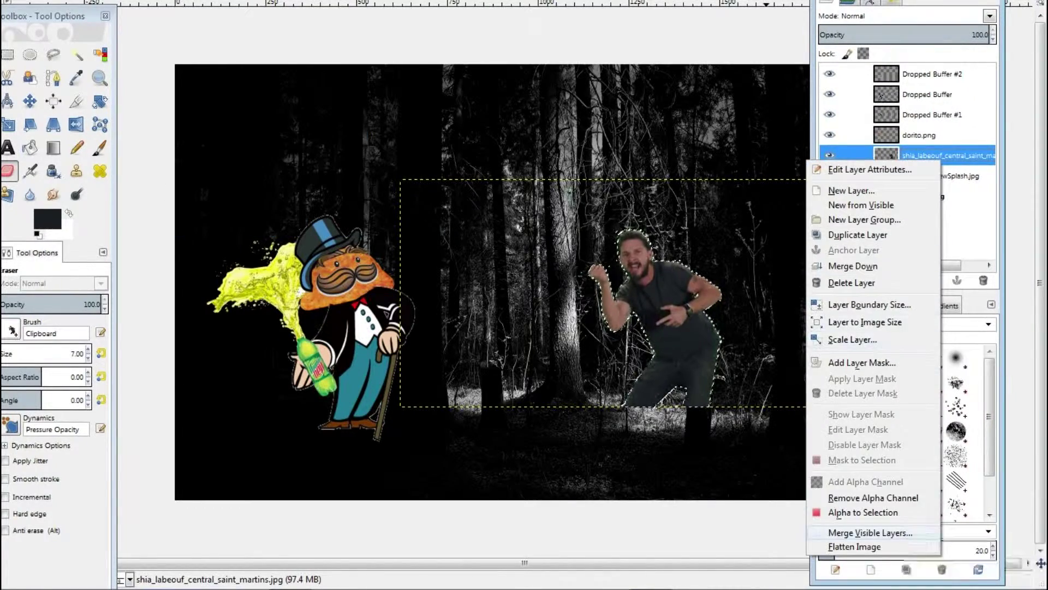
key(Escape)
Step: Try the Difference and Grain merge blend modes on the cut-out man's layer
scroll(904, 16, down, 7)
click(989, 16)
click(844, 16)
click(990, 16)
click(851, 363)
scroll(904, 16, up, 7)
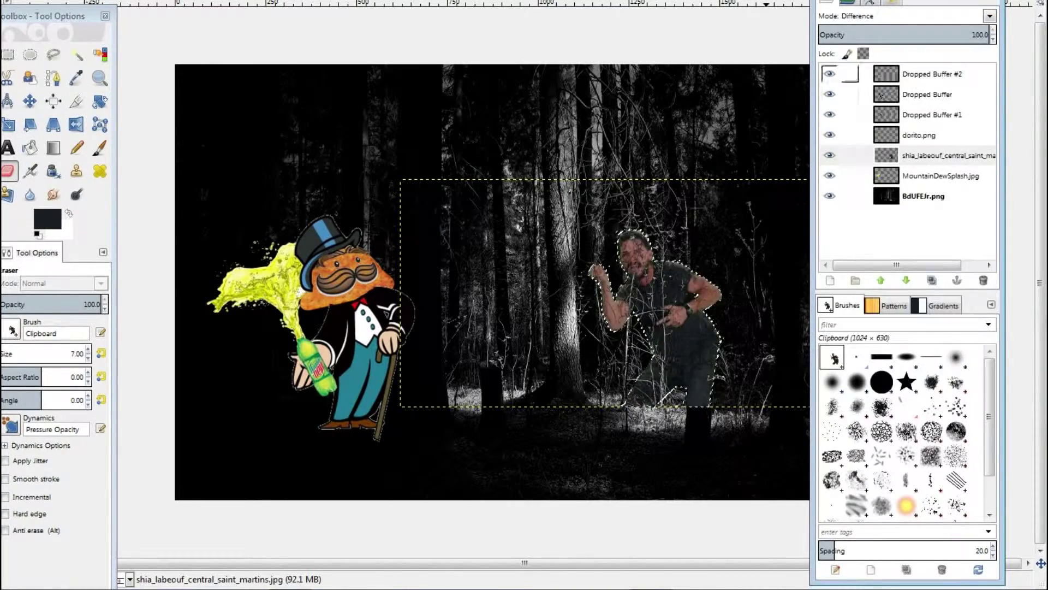
click(989, 16)
click(851, 290)
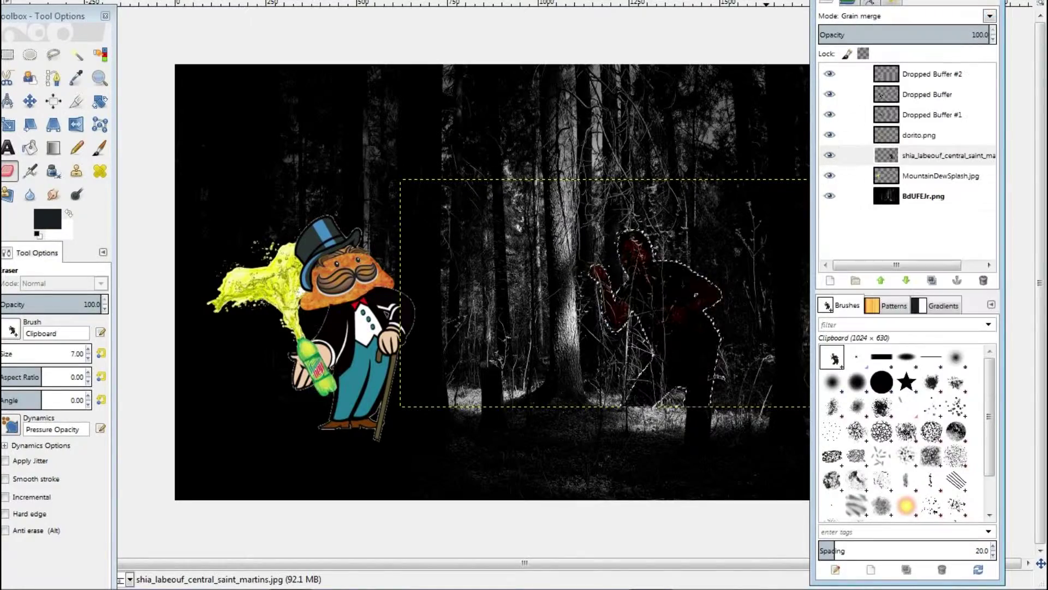
Step: Try repositioning the blended cut-out man's layer slightly further right in the forest
key(m)
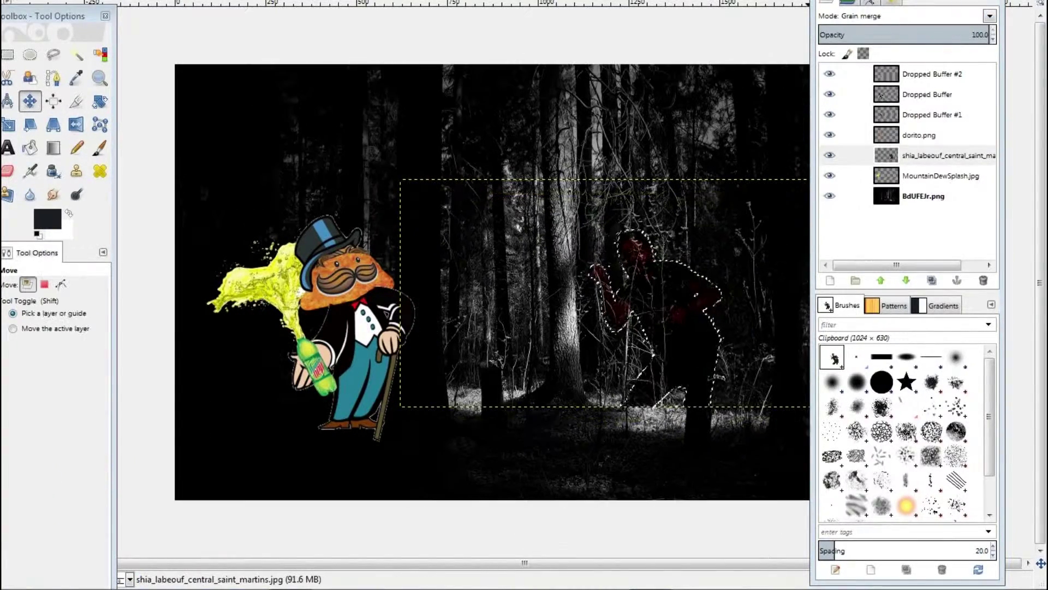
key(Tab)
key(shift+t)
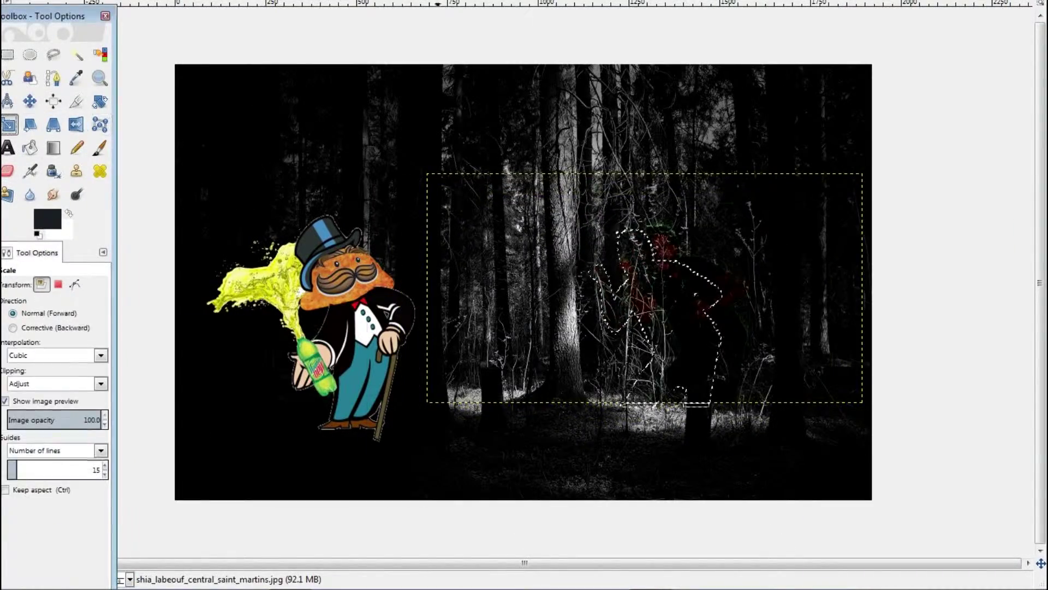
key(Return)
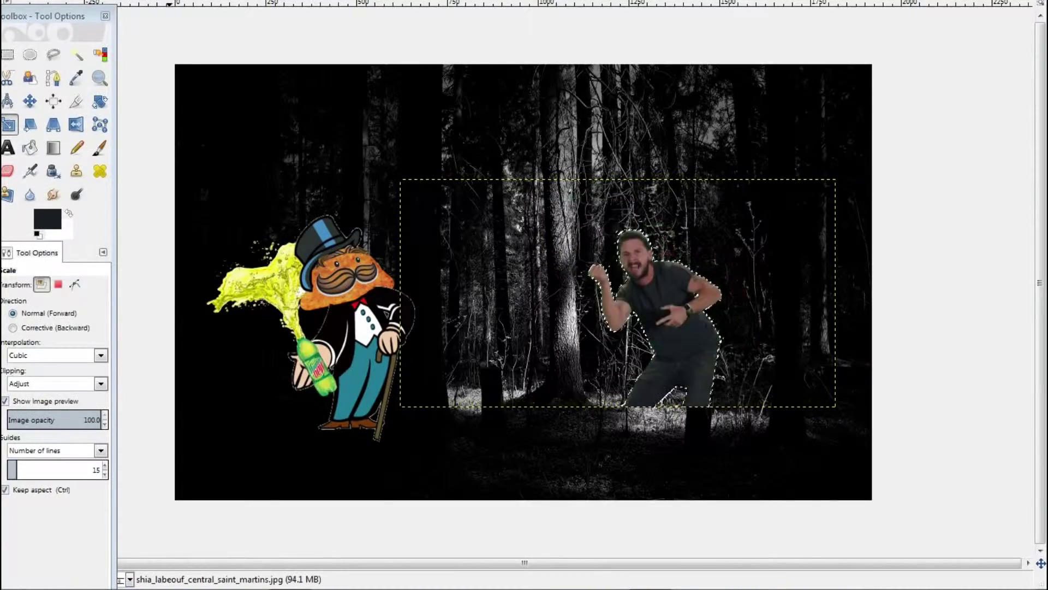
Step: Scale the selected cut-out man to 536 × 392 px and place him among the trees right of the central trunk
click(655, 306)
drag(598, 224, 639, 281)
key(Return)
click(745, 344)
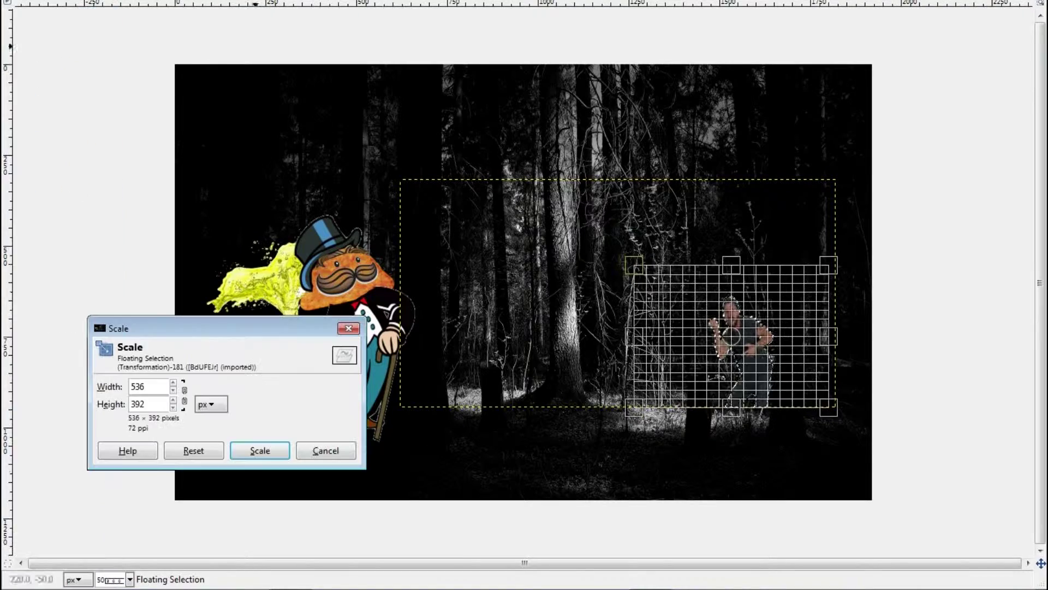
click(260, 450)
Step: Reopen the recently closed Layers, Channels, Paths, Undo dock and select the cut-out man's photo layer
click(422, 1)
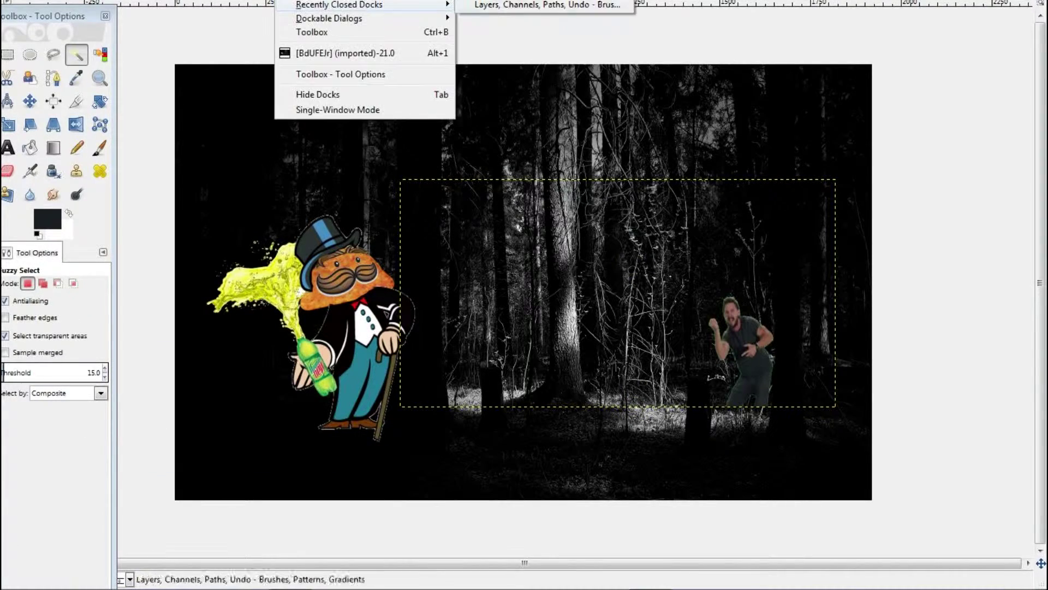
click(552, 4)
click(928, 196)
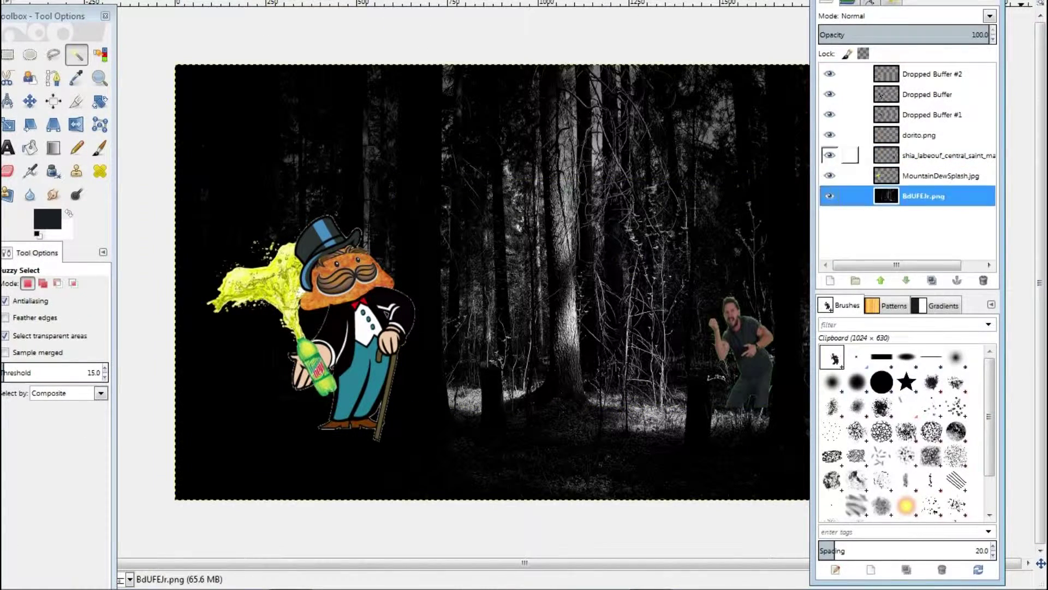
click(928, 155)
Step: Try Darken only and Overlay on the cut-out man's layer, settling on the Difference blend mode
click(989, 16)
click(868, 138)
click(989, 16)
click(860, 191)
click(990, 16)
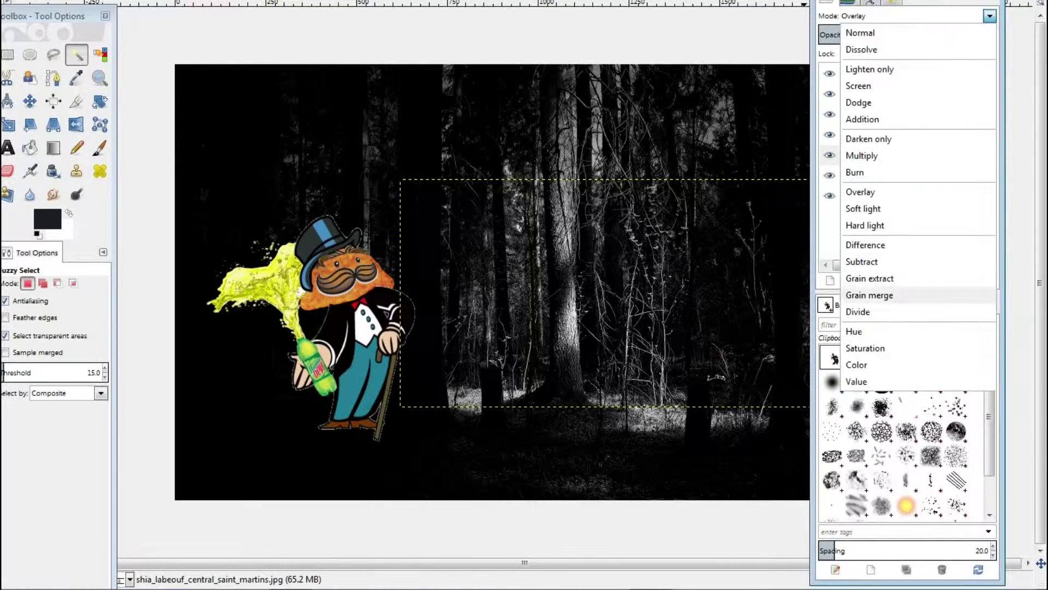
click(866, 244)
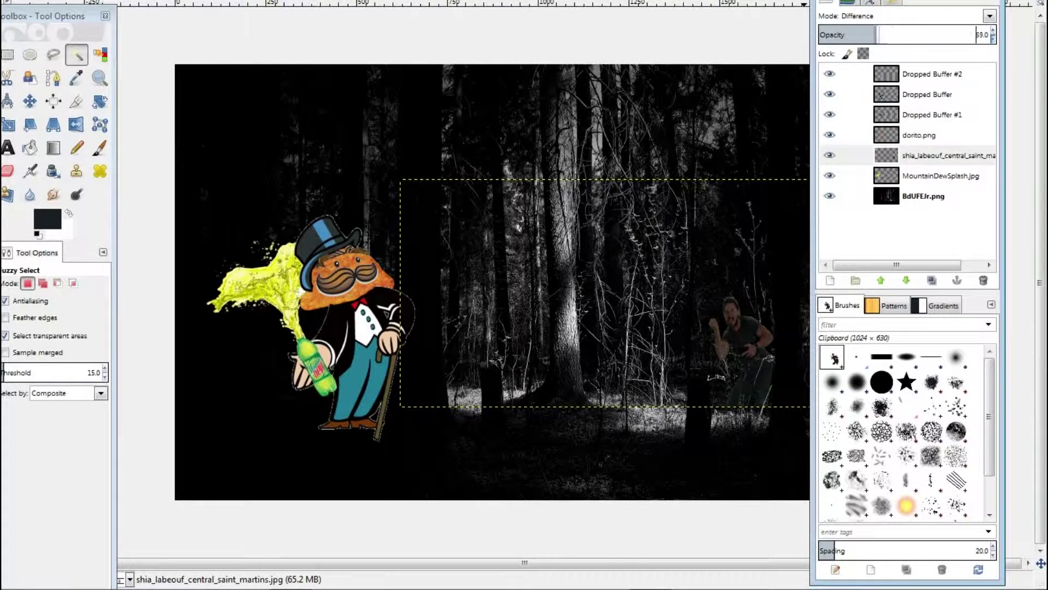
Step: Try another blend mode on the cut-out man's layer, return it to Difference and set its opacity to 48
click(989, 16)
click(868, 323)
scroll(977, 35, up, 1)
click(990, 15)
click(989, 15)
click(874, 241)
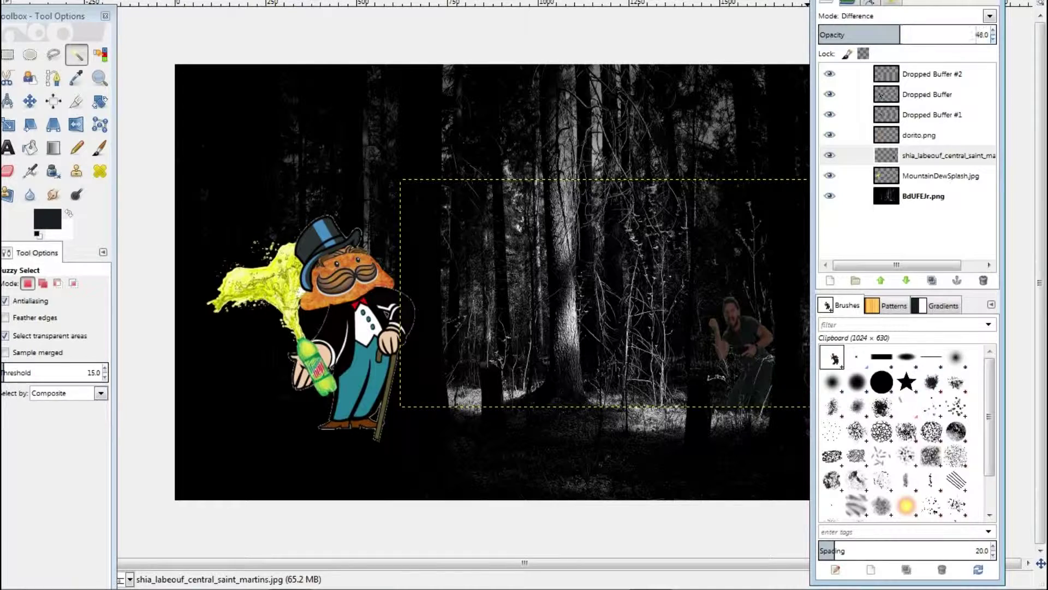
Step: Merge the dropped-buffer, dorito and Mountain Dew splash layers into the forest background layer
click(932, 74)
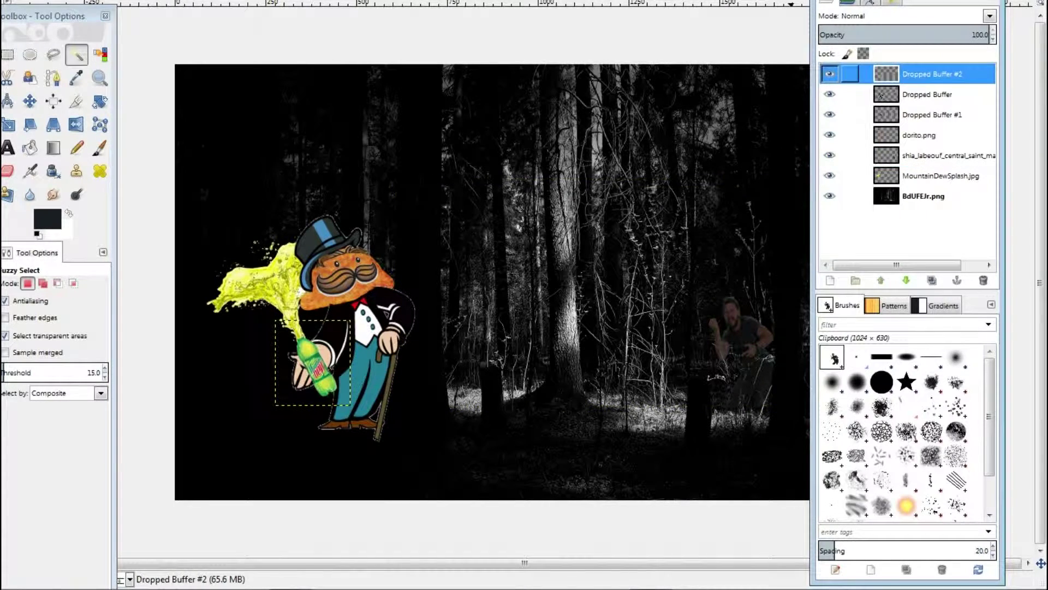
key(ctrl+z)
key(ctrl+z)
key(ctrl+z)
Step: Open cleaver01.jpg as a new layer and cut away its white background
key(alt+f)
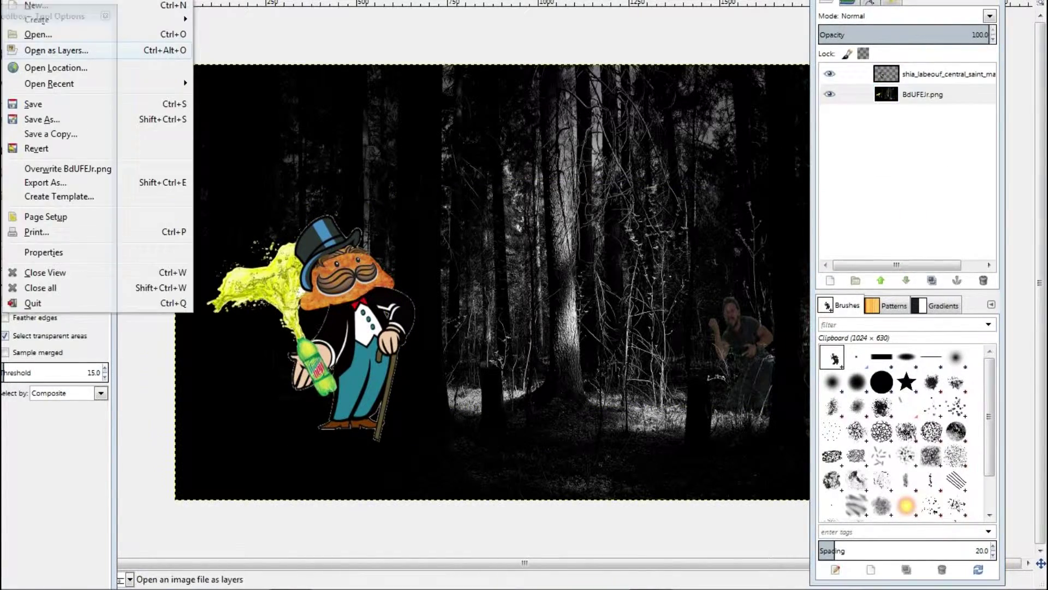
click(71, 49)
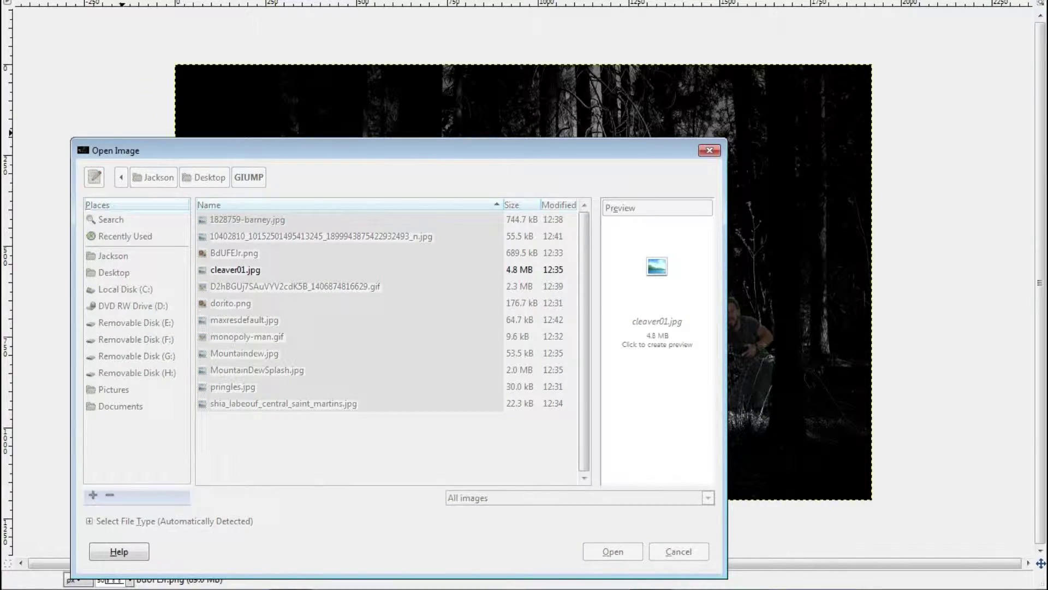
key(Return)
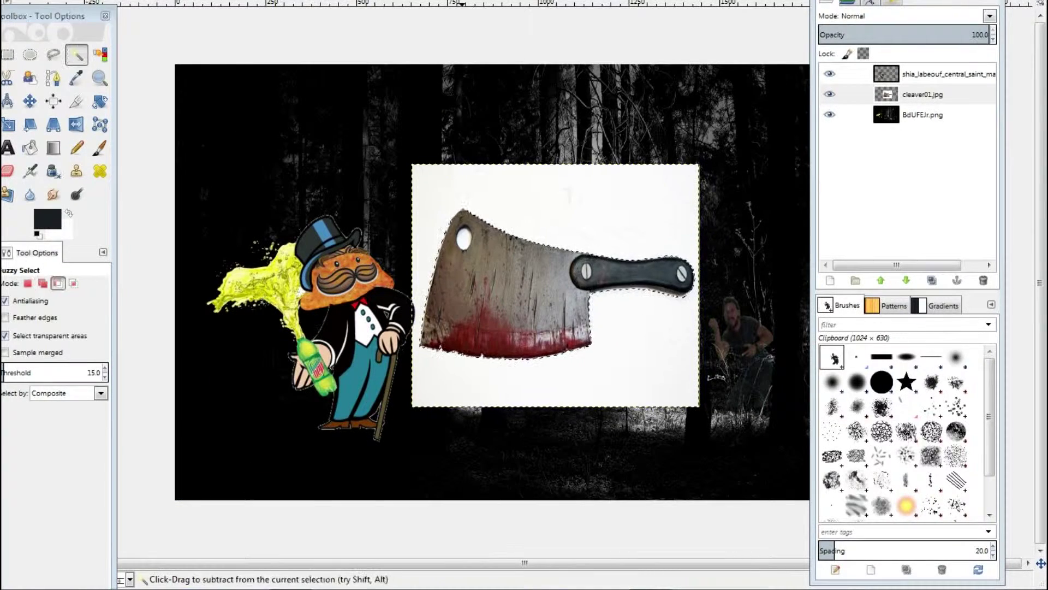
key(ctrl+x)
key(m)
drag(436, 184, 461, 234)
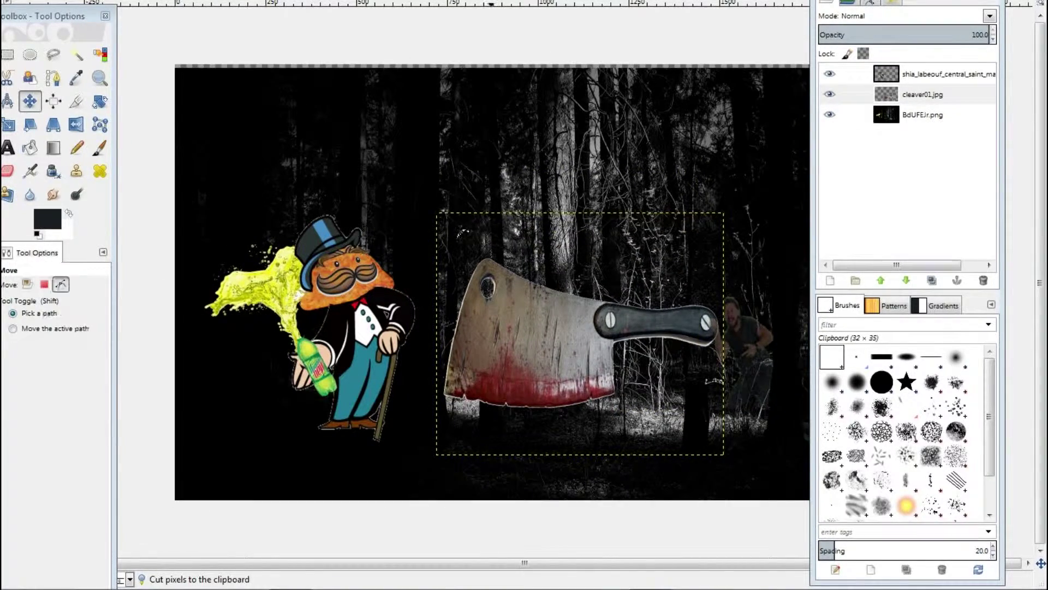
key(u)
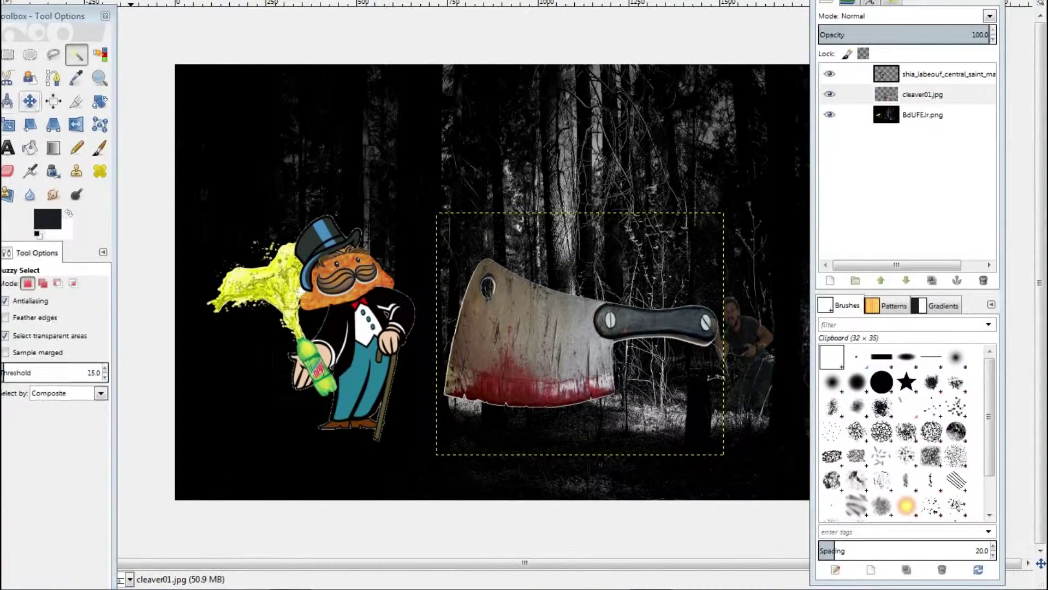
Step: Scale the cleaver down and place its handle at the lurking man's raised hand
key(shift+t)
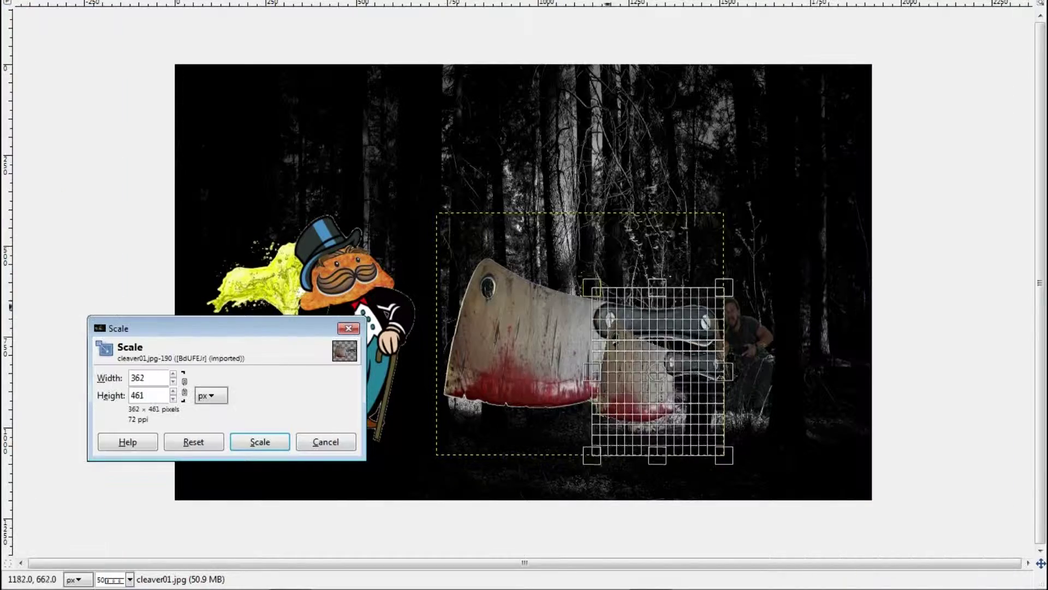
key(m)
drag(685, 431, 678, 325)
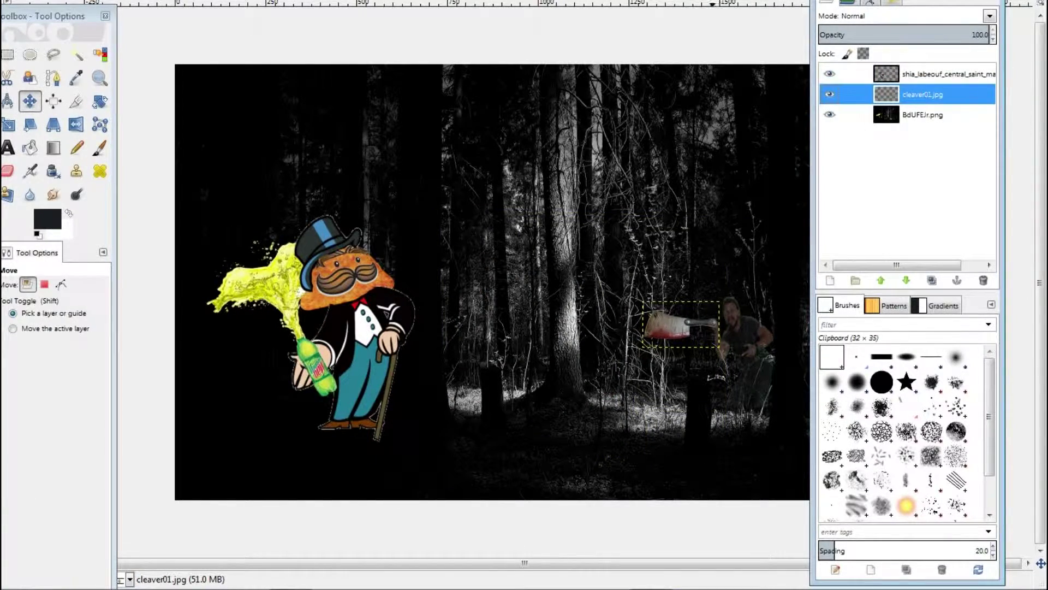
Step: Erase the end of the cleaver's handle over the man's hand using the 2. Hardness 100 brush at size 10
scroll(680, 325, up, 4)
key(shift+e)
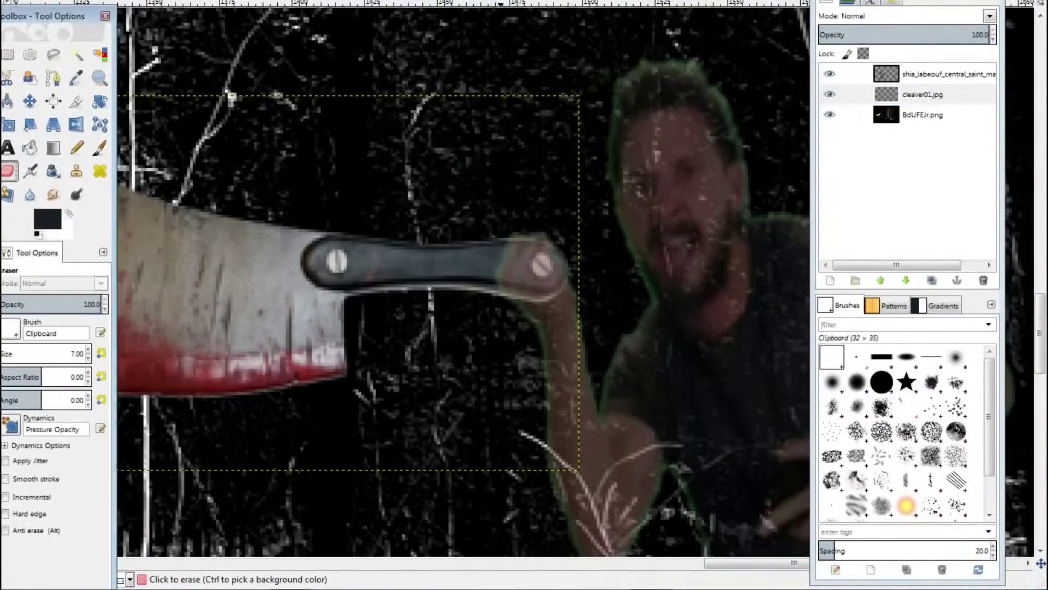
click(881, 382)
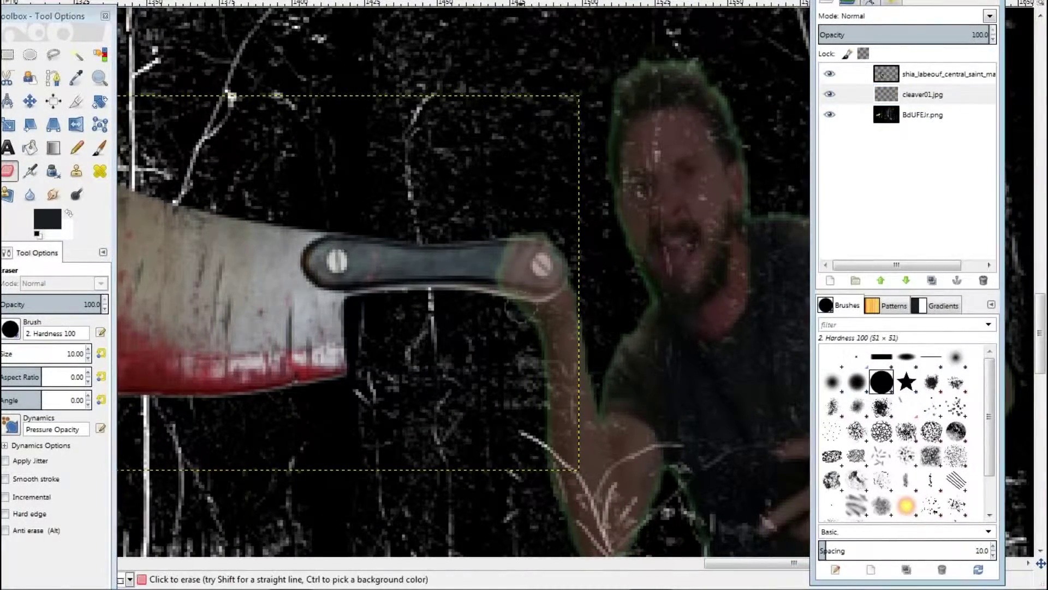
drag(516, 300, 546, 263)
Step: Set the cleaver layer to the Difference blend mode with opacity 42
key(shift+ctrl+j)
click(989, 15)
click(869, 244)
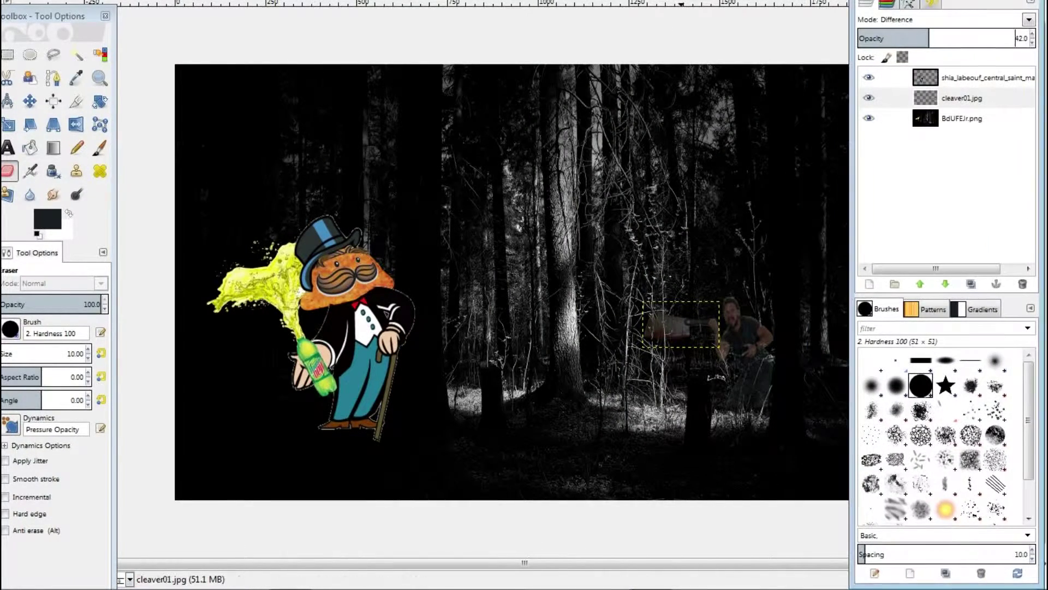
Step: Open 1828759-barney.jpg as a layer, scale it down and move it in front of the central trunk
key(ctrl+o)
key(Return)
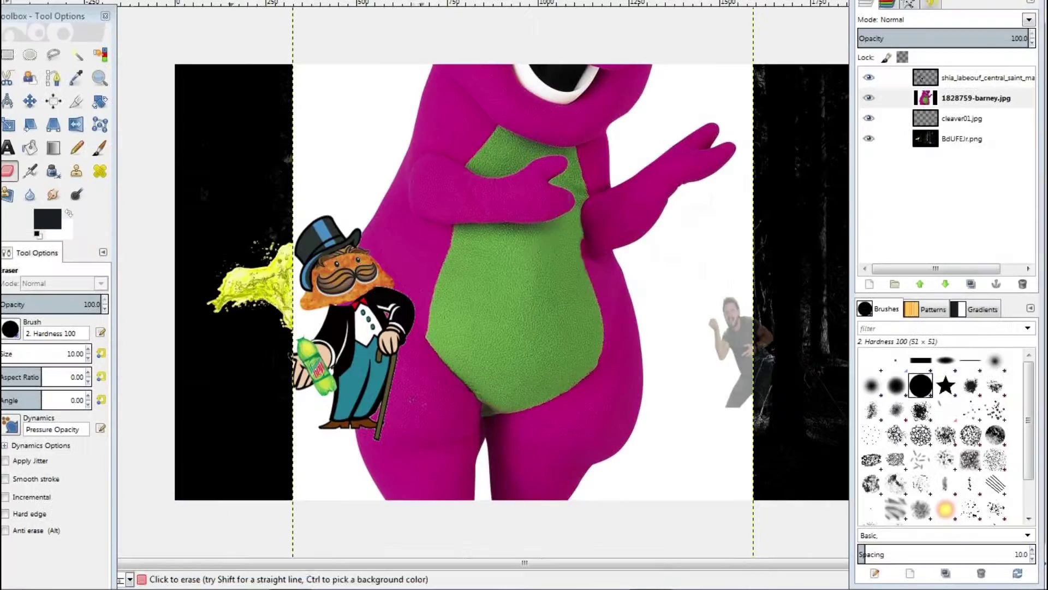
key(shift+t)
drag(752, 7, 455, 322)
click(257, 440)
key(m)
drag(377, 436, 548, 227)
Step: Select the white background around Barney and cut it away
key(u)
click(480, 136)
key(ctrl+x)
Step: Set the Barney layer to the Difference blend mode and lower its opacity to 13
click(1029, 19)
click(888, 244)
click(908, 35)
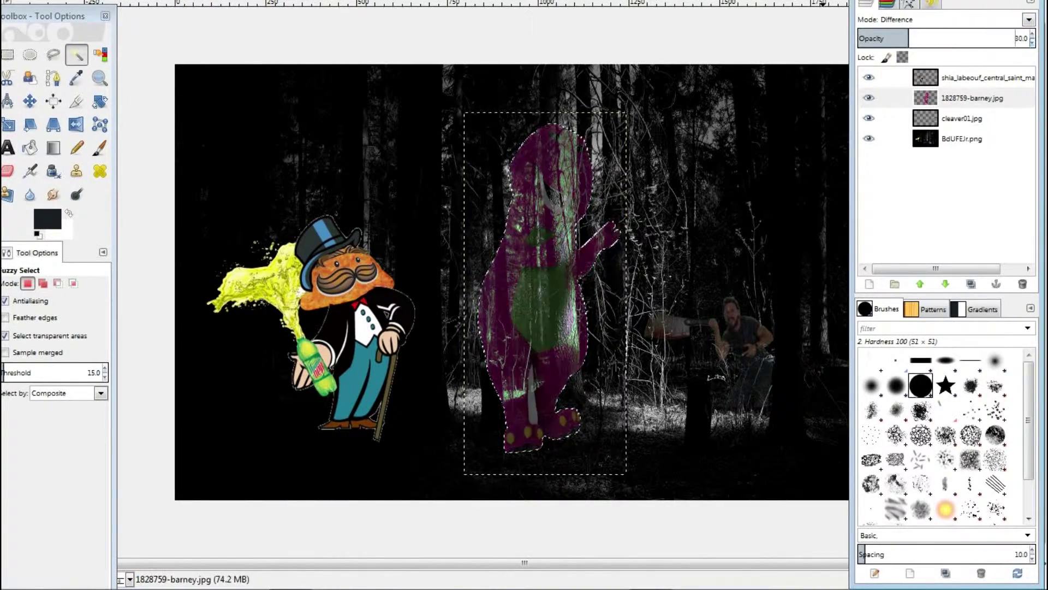
drag(908, 38, 882, 38)
Step: Move Barney to the forest's left edge behind the Monopoly man and rotate him to lean right
key(m)
drag(546, 295, 170, 255)
key(shift+r)
key(Tab)
click(229, 295)
key(Return)
key(Tab)
key(m)
Step: Try several blend modes on the Barney layer, including Saturation and Grain extract, and raise its opacity to 100
click(1029, 19)
click(909, 282)
click(1029, 19)
click(909, 299)
click(1029, 19)
click(904, 351)
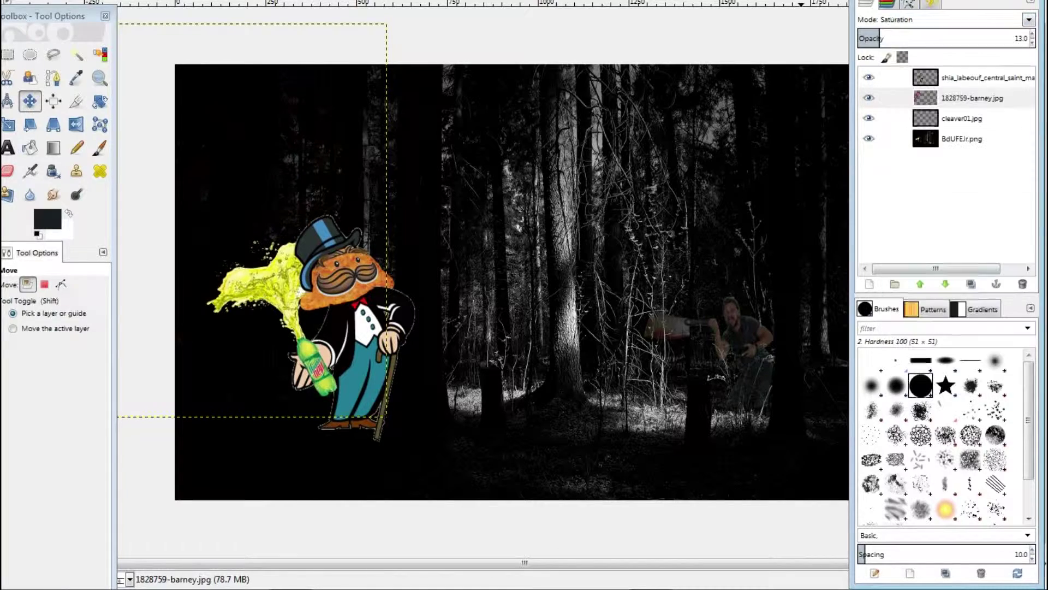
click(1029, 19)
click(896, 368)
click(1029, 20)
click(896, 385)
click(1029, 19)
click(909, 281)
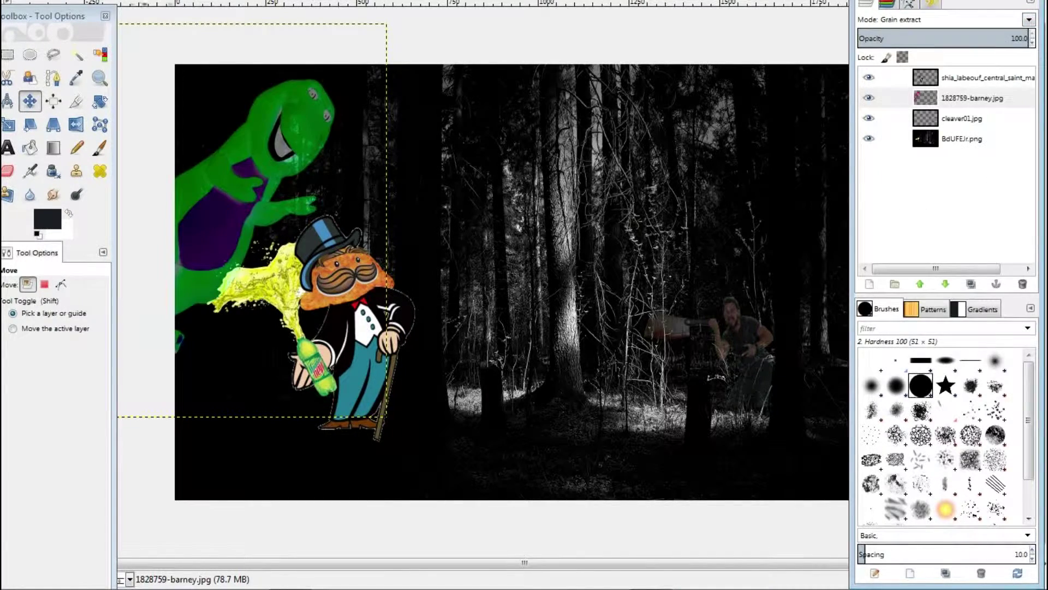
Step: Move Barney to the middle of the forest and set his layer to Difference with opacity 30
drag(256, 164, 601, 236)
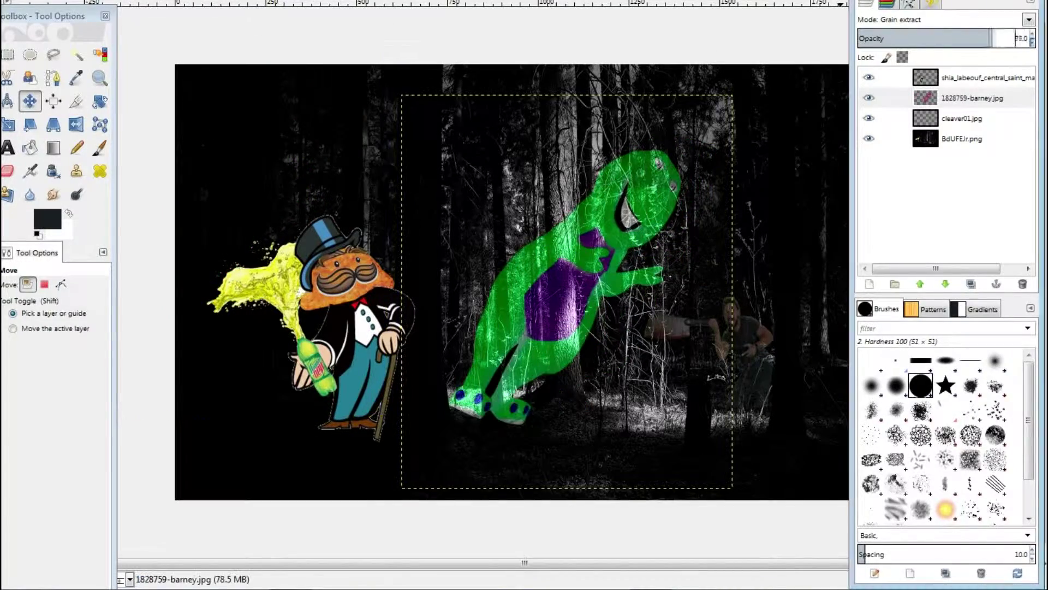
click(880, 39)
drag(880, 38, 909, 38)
click(1028, 19)
click(901, 250)
Step: Scale Barney down and rotate him by about -29.79° so he stands upright
key(shift+t)
key(Return)
key(shift+r)
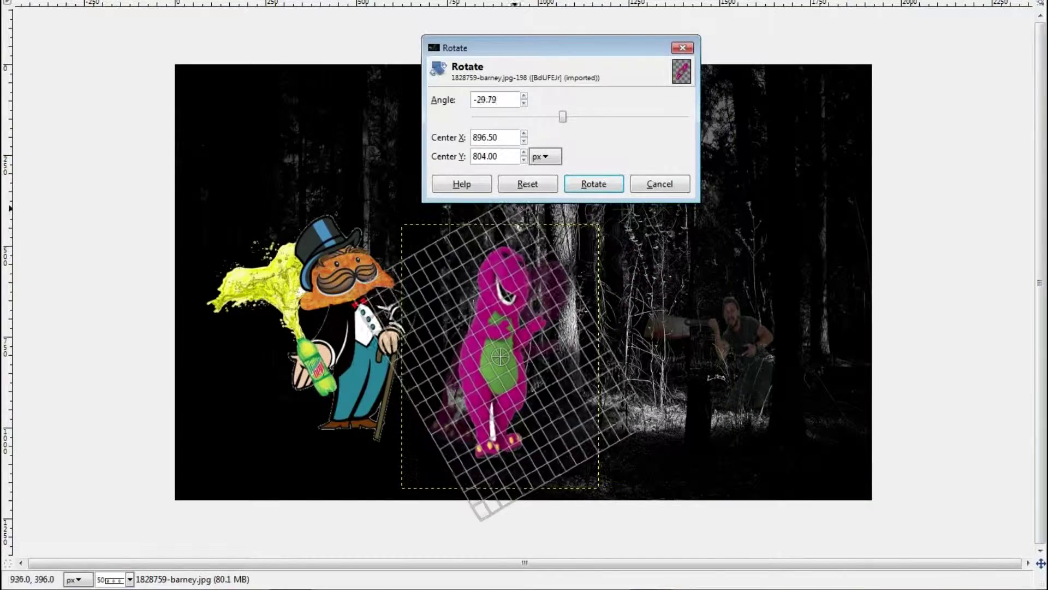
key(Escape)
key(Tab)
Step: Place Barney just right of the central trunk and erase the parts of him overlapping the trunk
key(m)
drag(480, 337, 601, 306)
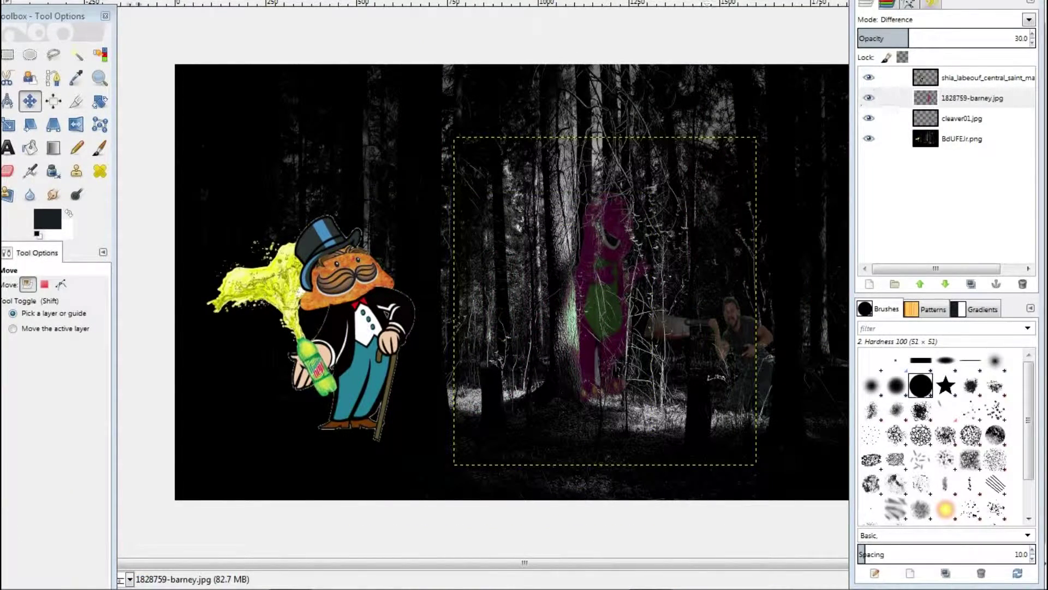
scroll(575, 304, up, 5)
key(shift+e)
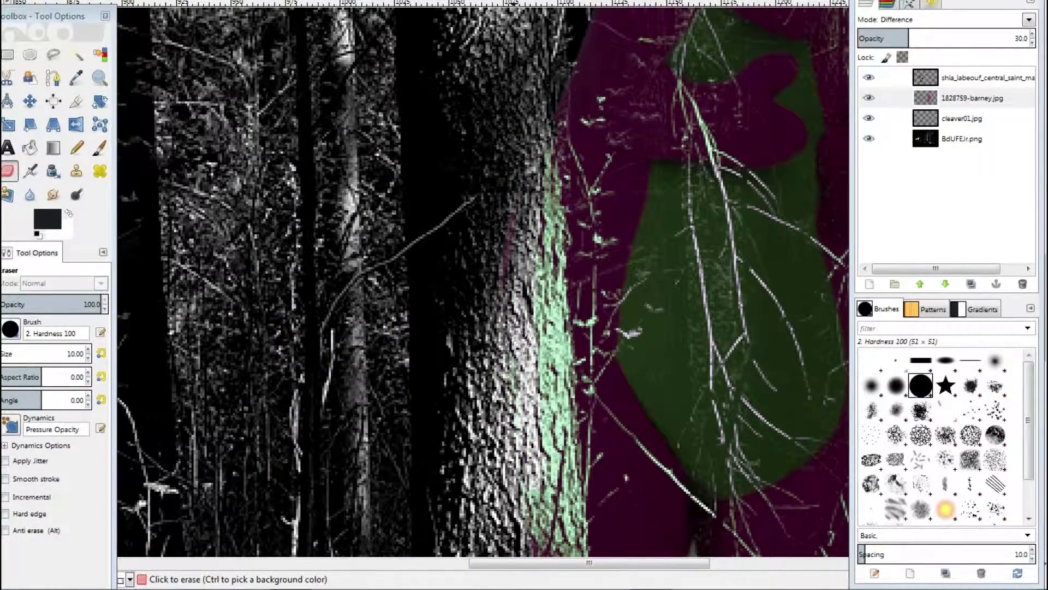
scroll(546, 306, down, 5)
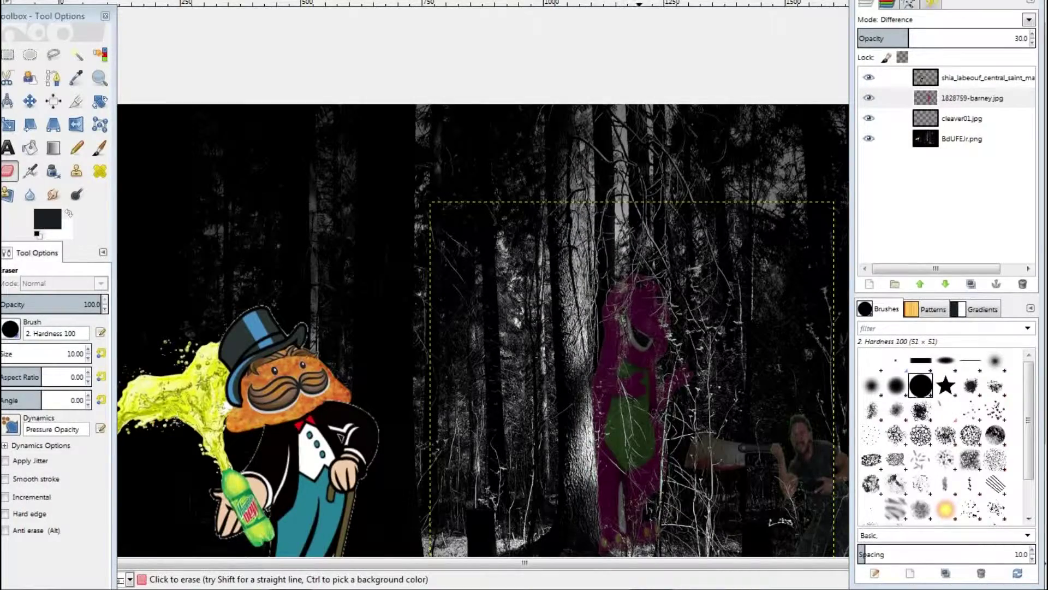
scroll(483, 328, down, 2)
scroll(483, 327, up, 2)
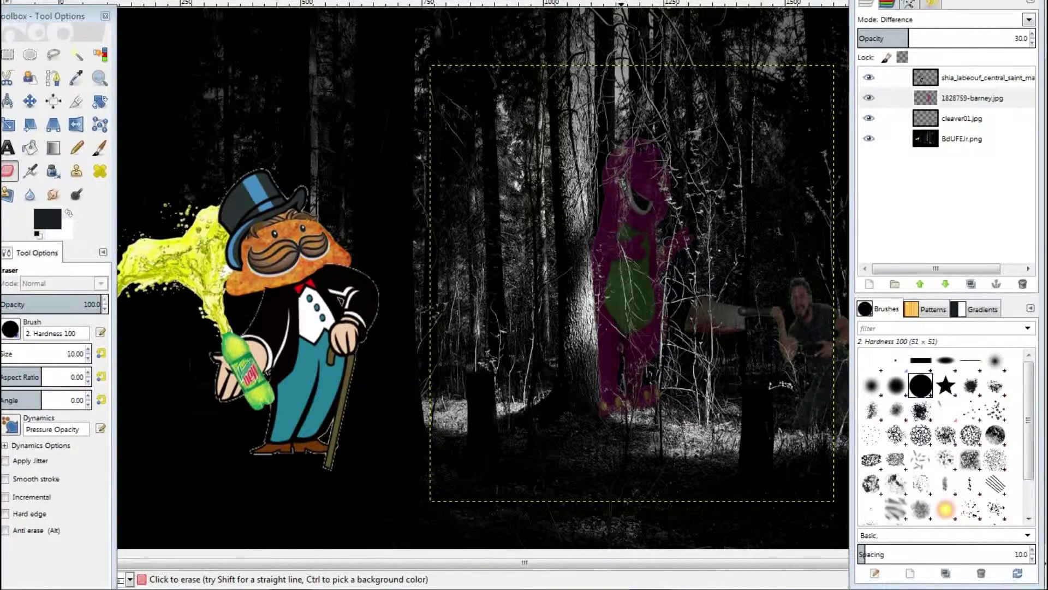
scroll(524, 353, down, 1)
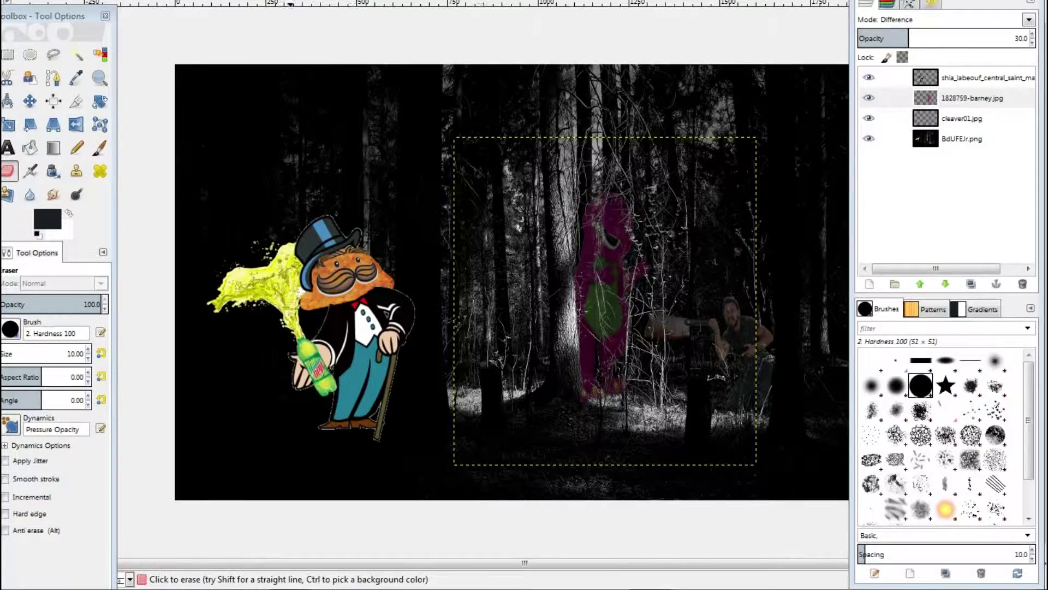
Step: Open the animated GIF of the man in black as layers
click(11, 1)
click(93, 110)
click(257, 370)
click(230, 303)
key(Return)
Step: Delete the GIF's frame layers 56 through 51
click(978, 97)
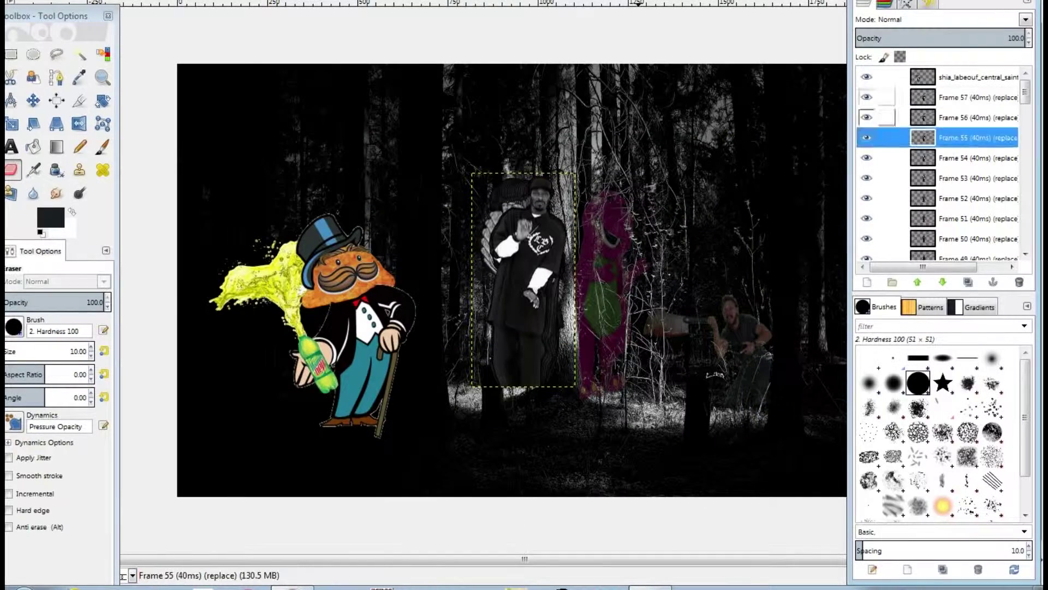
right_click(856, 117)
click(898, 238)
right_click(856, 117)
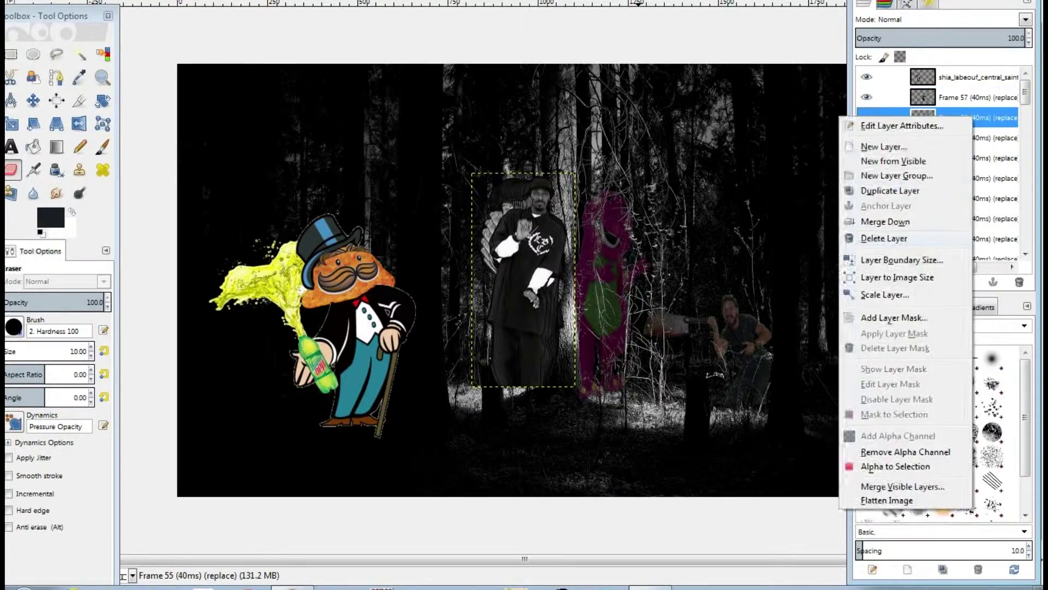
click(897, 237)
right_click(856, 116)
click(897, 238)
right_click(856, 117)
click(897, 237)
right_click(857, 117)
click(897, 237)
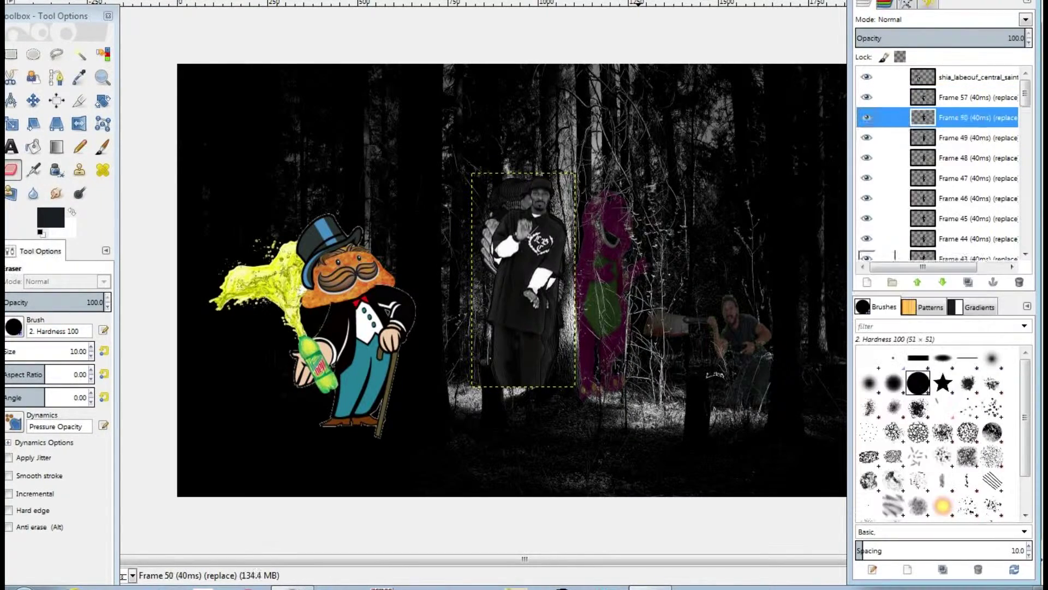
scroll(939, 164, down, 3)
scroll(939, 164, up, 3)
click(977, 97)
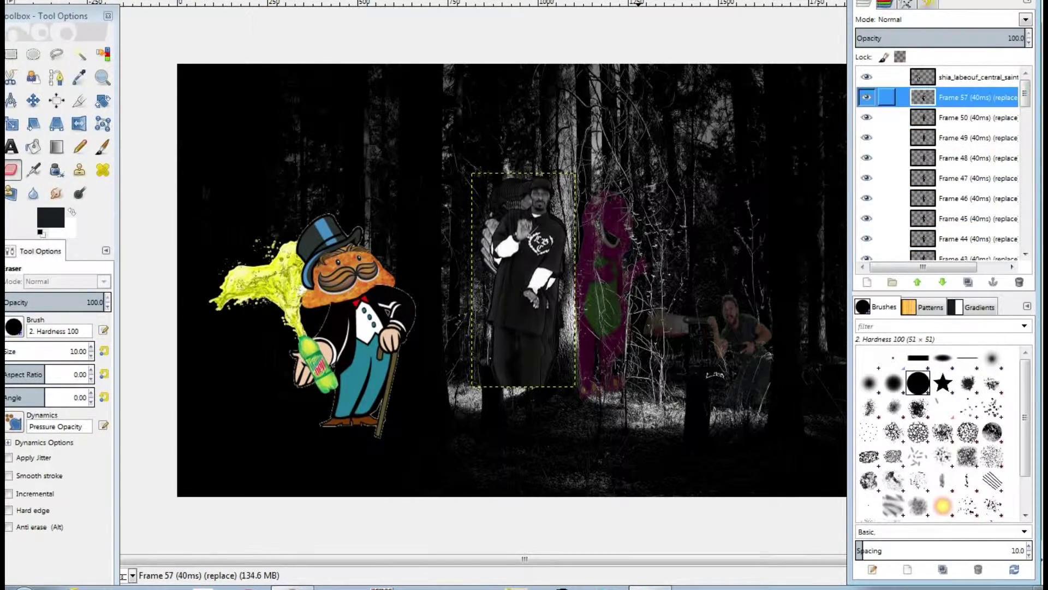
right_click(856, 117)
key(Escape)
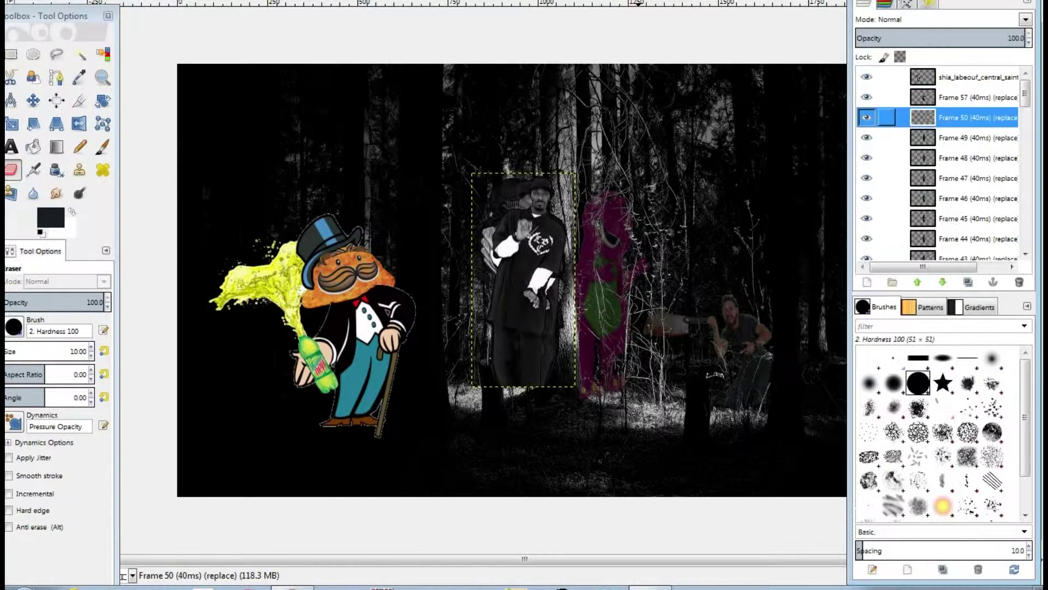
Step: Link the remaining GIF frame layers below frame 57 together
click(977, 218)
scroll(877, 180, down, 8)
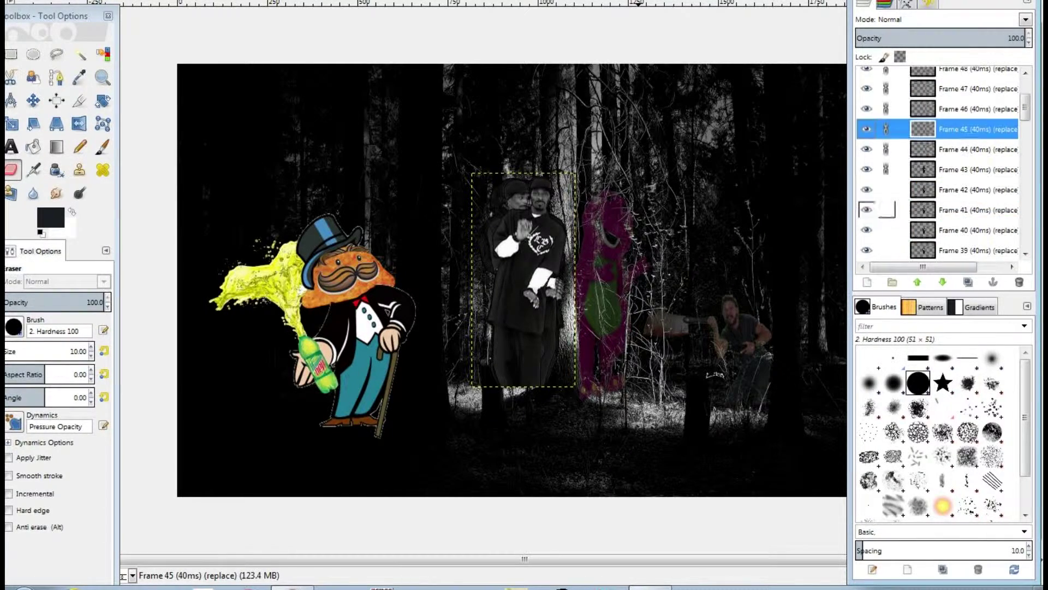
scroll(876, 180, down, 3)
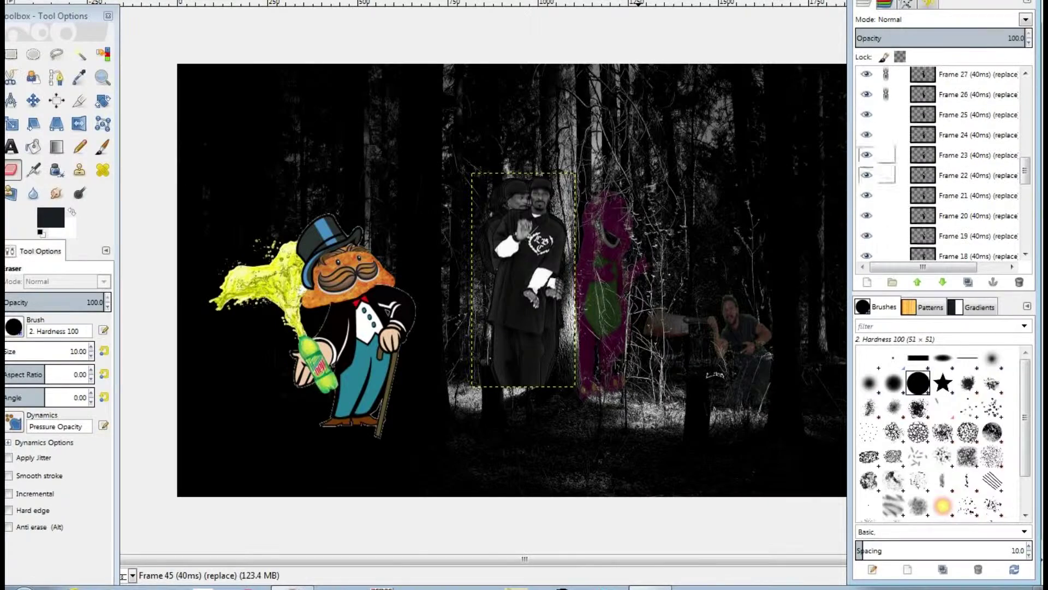
scroll(867, 195, down, 6)
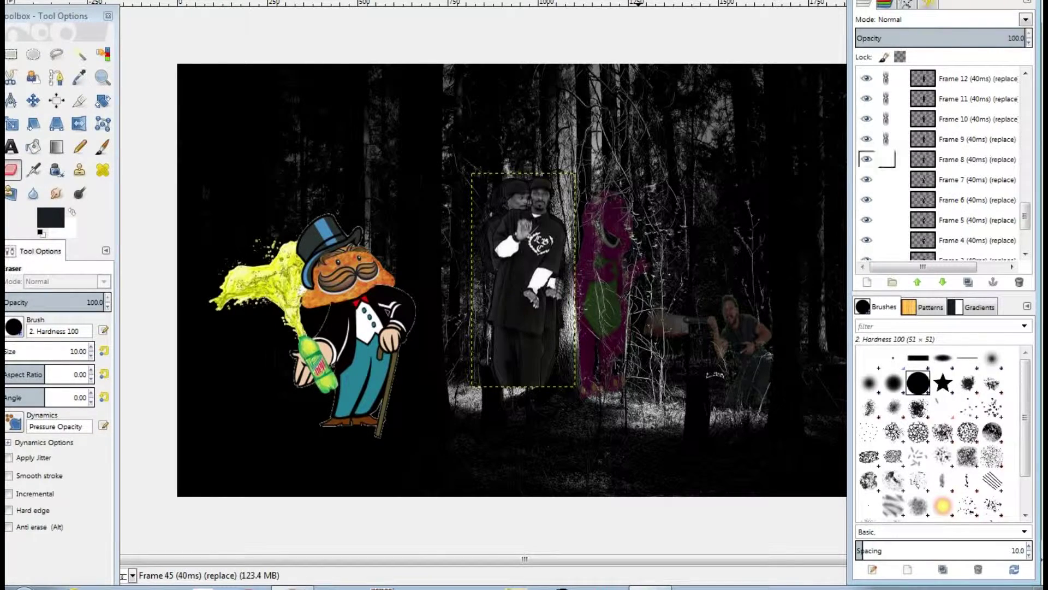
scroll(965, 164, down, 2)
Step: Delete the frame 3 layer and try to delete the frame 2 layer
right_click(964, 150)
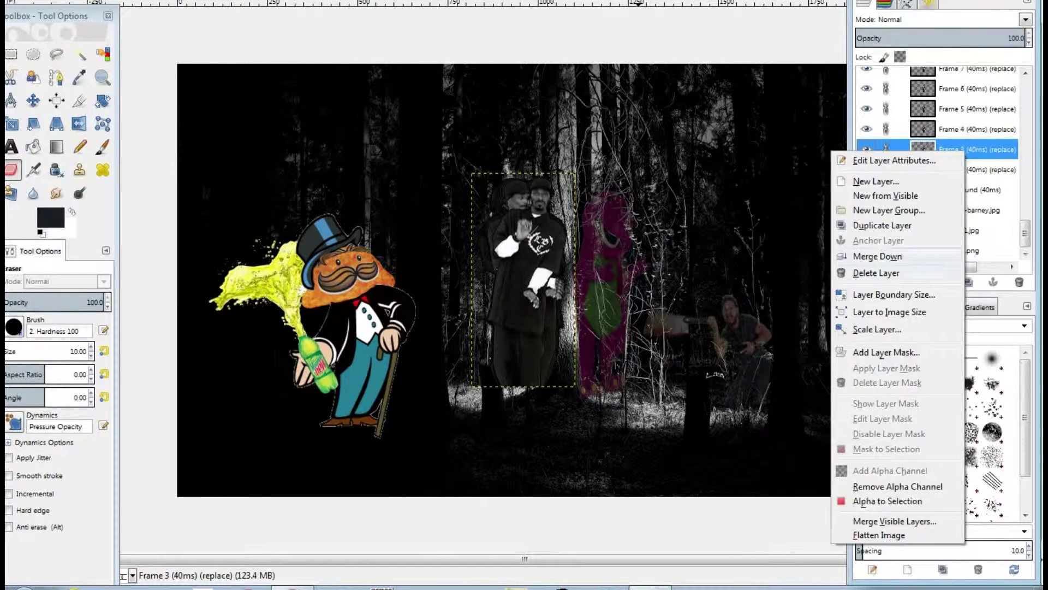
click(876, 273)
right_click(960, 170)
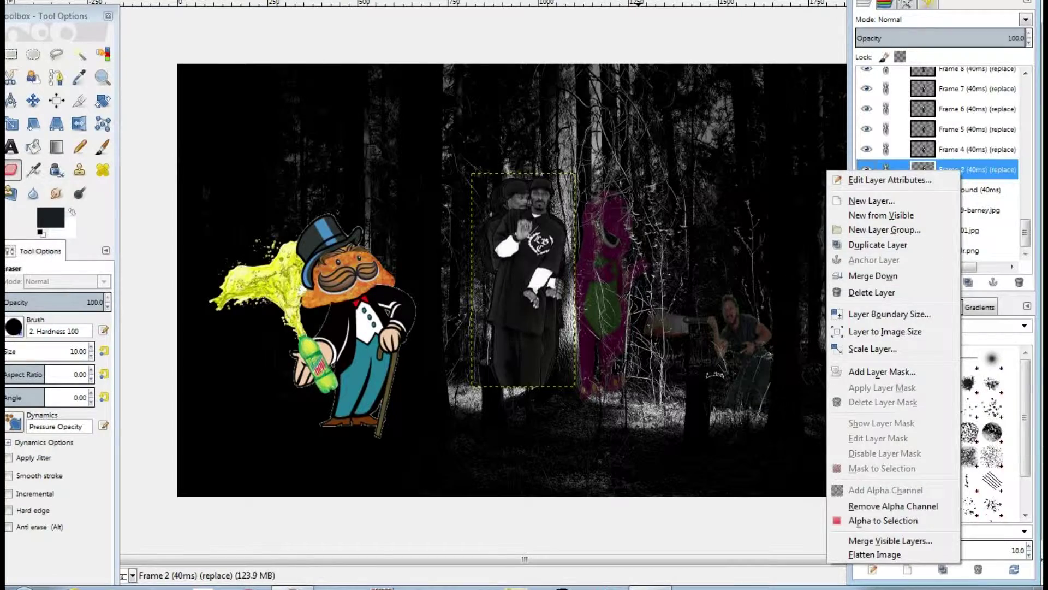
click(872, 292)
Step: Delete the GIF's frame layers from frame 50 down to frame 5
scroll(929, 163, up, 10)
click(961, 97)
key(Delete)
key(Delete)
key(Delete)
key(Delete)
key(Delete)
key(Delete)
key(Delete)
key(Delete)
key(Delete)
key(Delete)
key(Delete)
key(Delete)
key(Delete)
key(Delete)
key(Delete)
key(Delete)
key(Delete)
key(Delete)
key(Delete)
key(Delete)
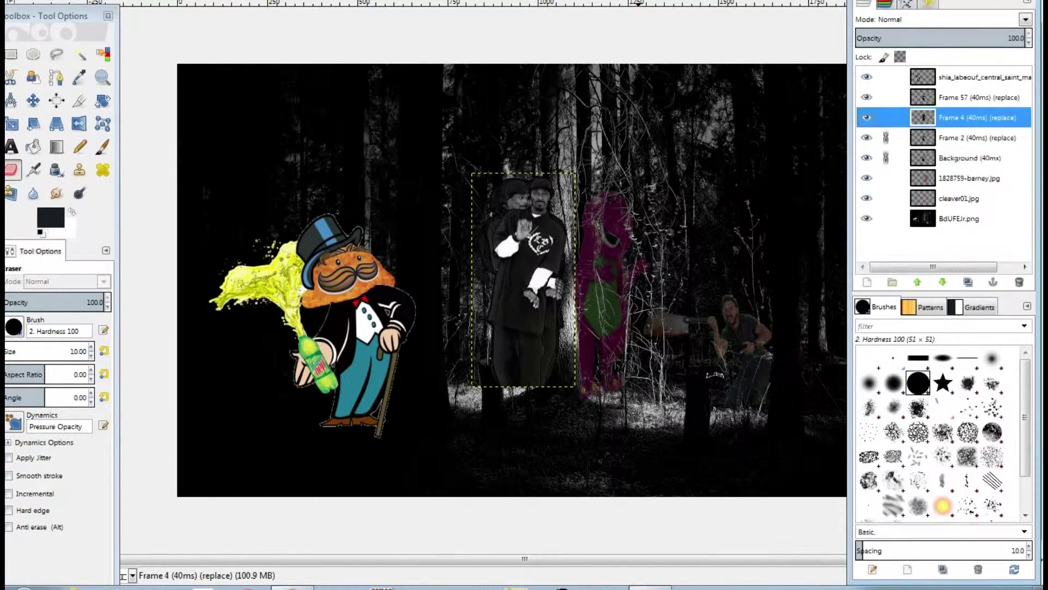
Step: Delete the frame 4, frame 2 and Background (40ms) layers, keeping only frame 57 of the GIF
key(Delete)
right_click(961, 117)
click(852, 236)
Step: Lower the Frame 57 layer's opacity to 69 and move its figure slightly left and down
click(977, 97)
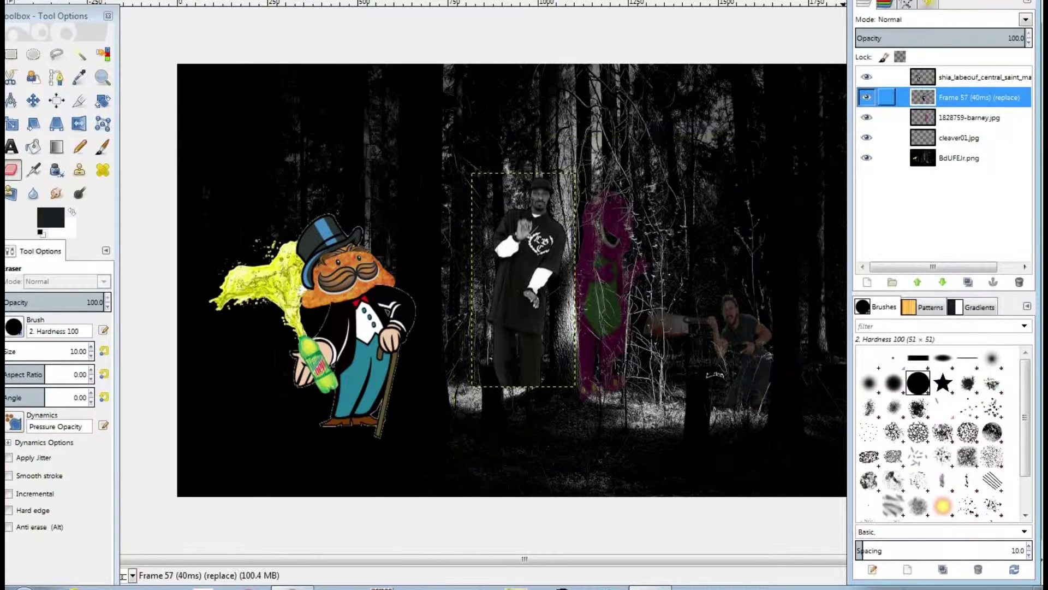
key(Return)
key(m)
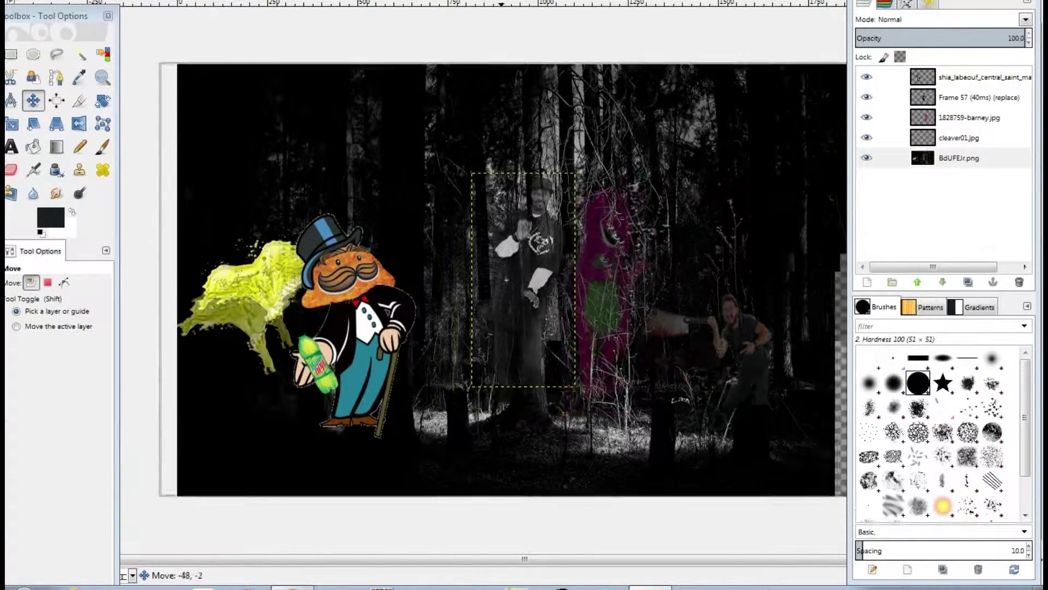
drag(523, 273, 491, 282)
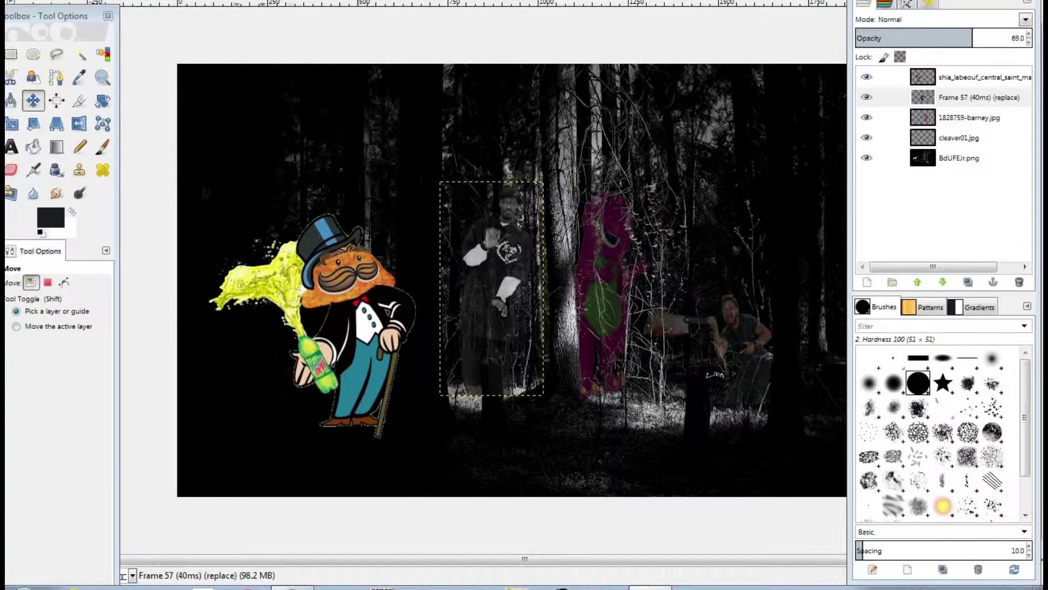
Step: Move the faded Frame 57 figure above the crouching Shia LaBeouf and rotate it to lean toward Barney
drag(492, 282, 745, 251)
key(shift+r)
key(Return)
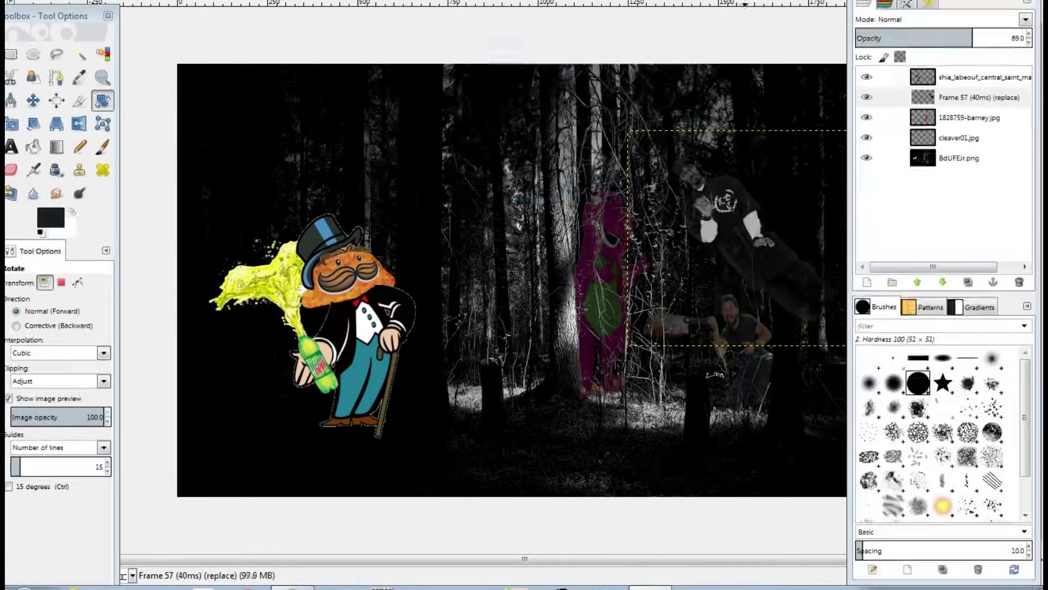
Step: Erase the leaning figure's legs behind the dark tree and shift it about 44 px right and 16 px up
key(shift+e)
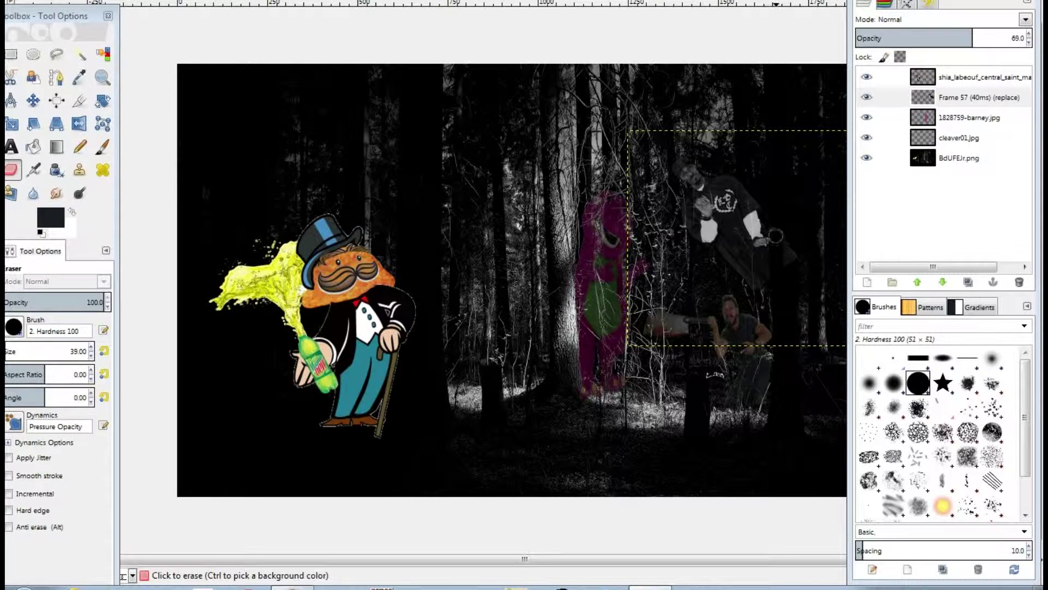
key(m)
drag(745, 238, 760, 233)
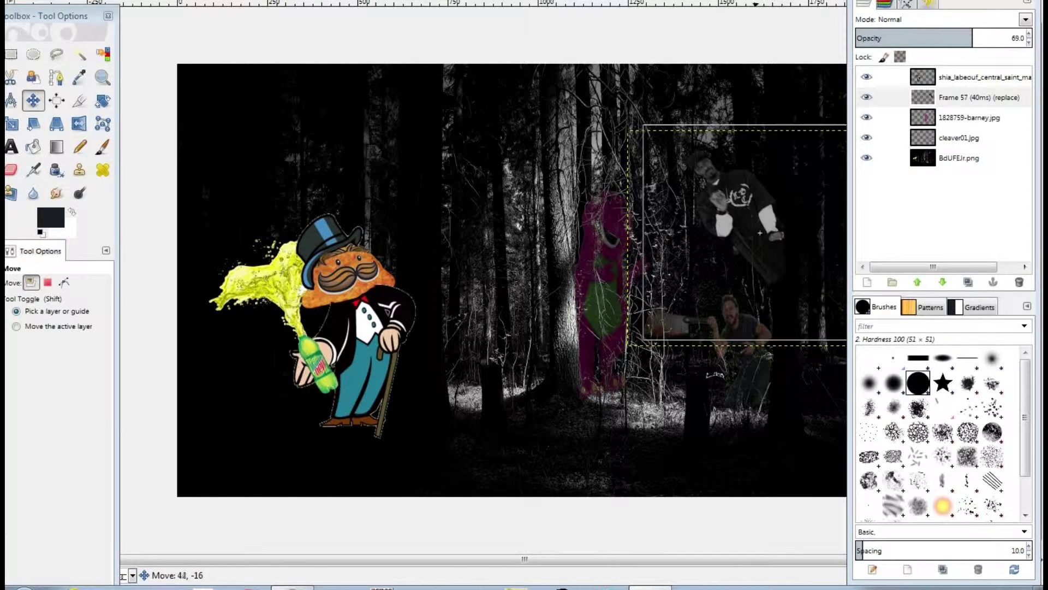
key(shift+e)
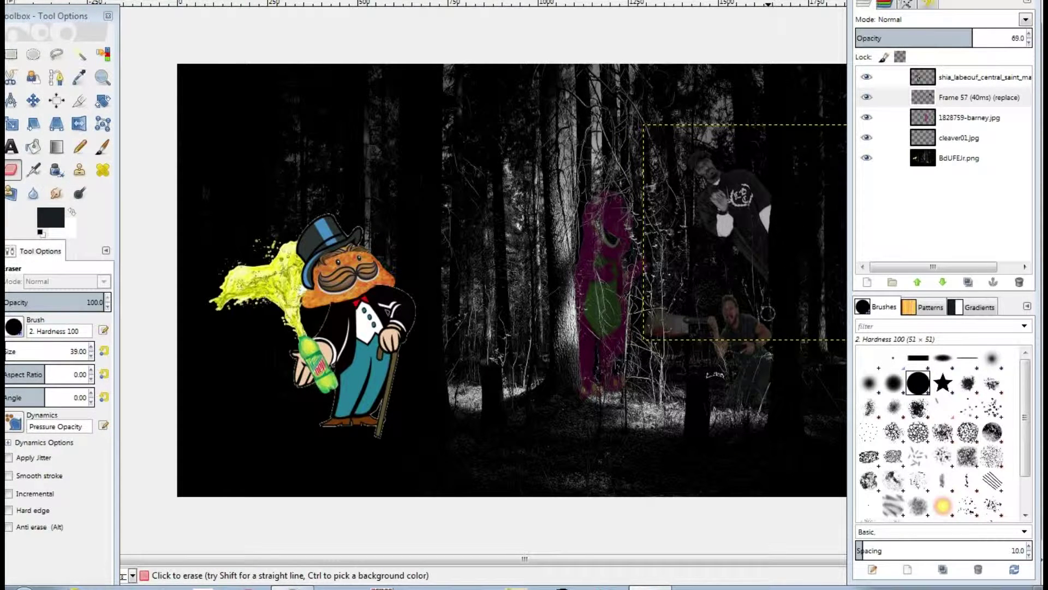
Step: Add maxresdefault.jpg to the image as a new layer
key(alt+f)
key(o)
key(Down)
key(Down)
key(Down)
key(Down)
key(Down)
key(Down)
key(Down)
key(Up)
key(Return)
Step: Scale the maxresdefault.jpg portrait down to about a quarter of its width
key(shift+s)
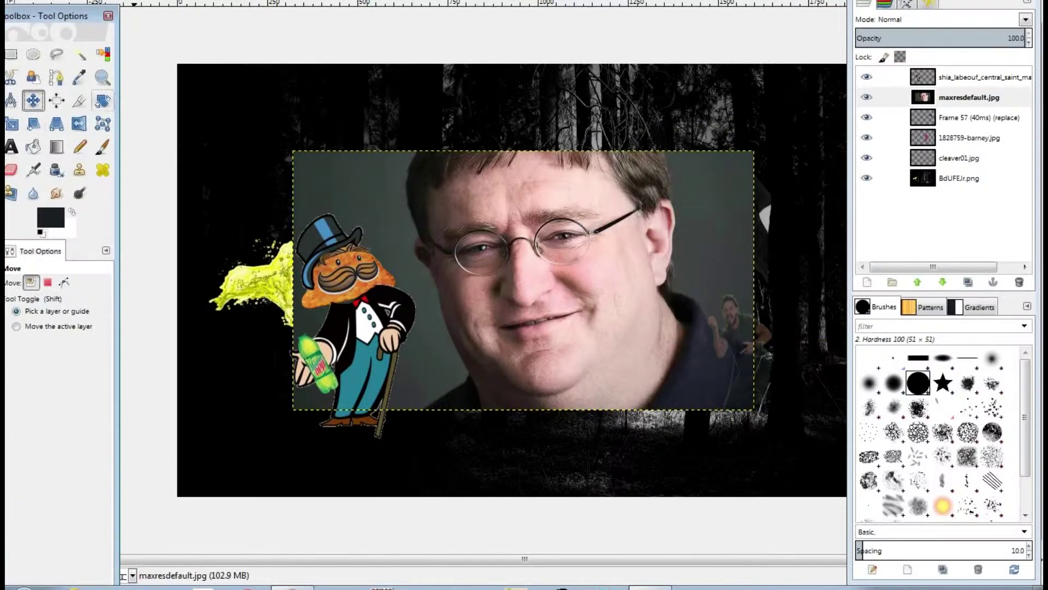
click(302, 165)
drag(293, 151, 633, 321)
key(Return)
key(Tab)
Step: Flip the portrait horizontally and move it to the top edge of the image above the Monopoly man
key(shift+f)
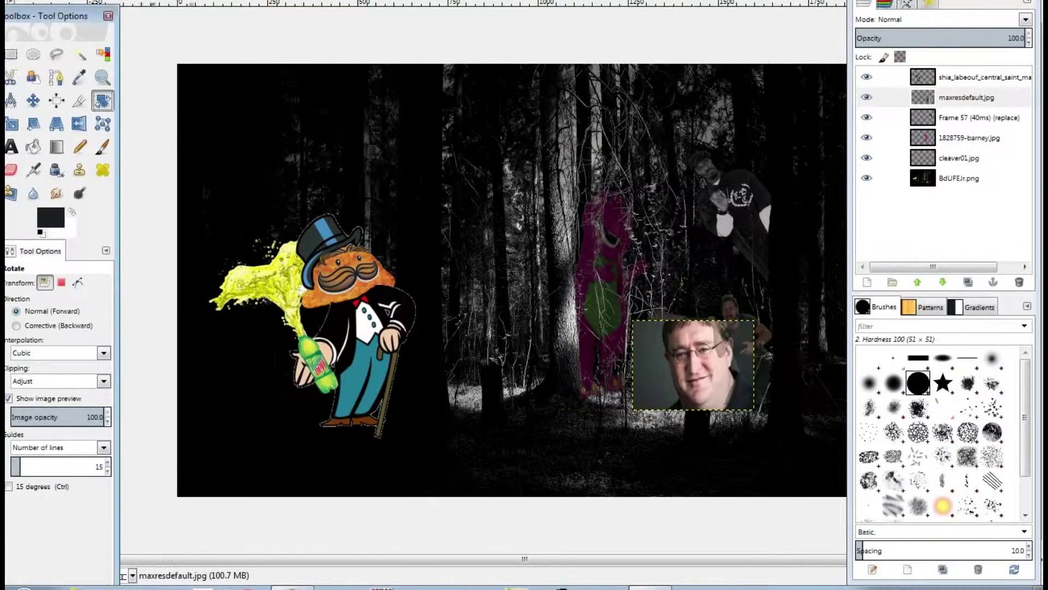
click(694, 365)
key(m)
drag(693, 364, 360, 109)
Step: Select the gray background around the portrait with Fuzzy Select and cut it away
key(u)
click(407, 110)
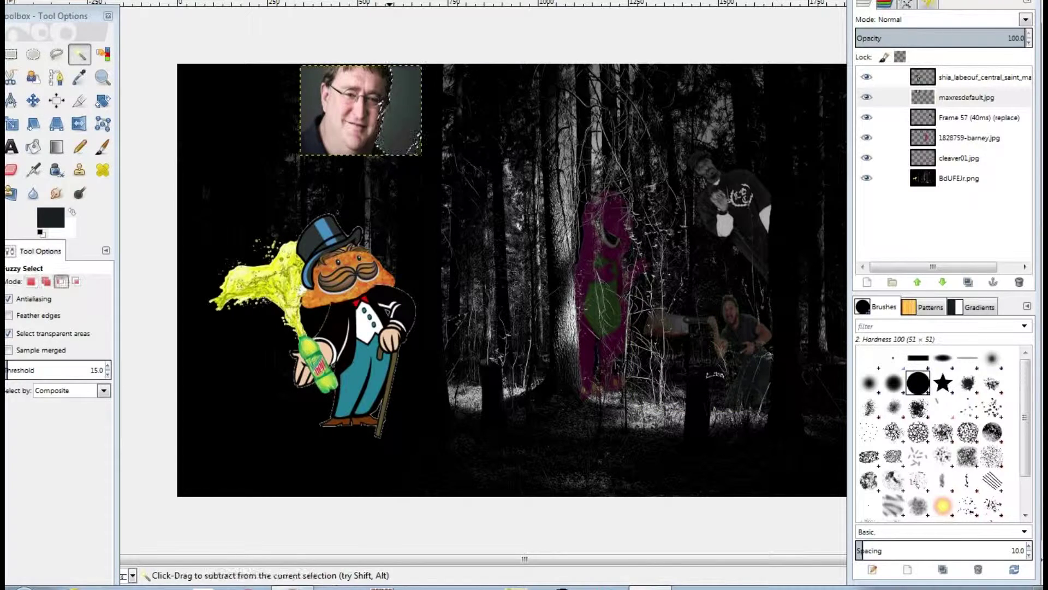
key(ctrl+x)
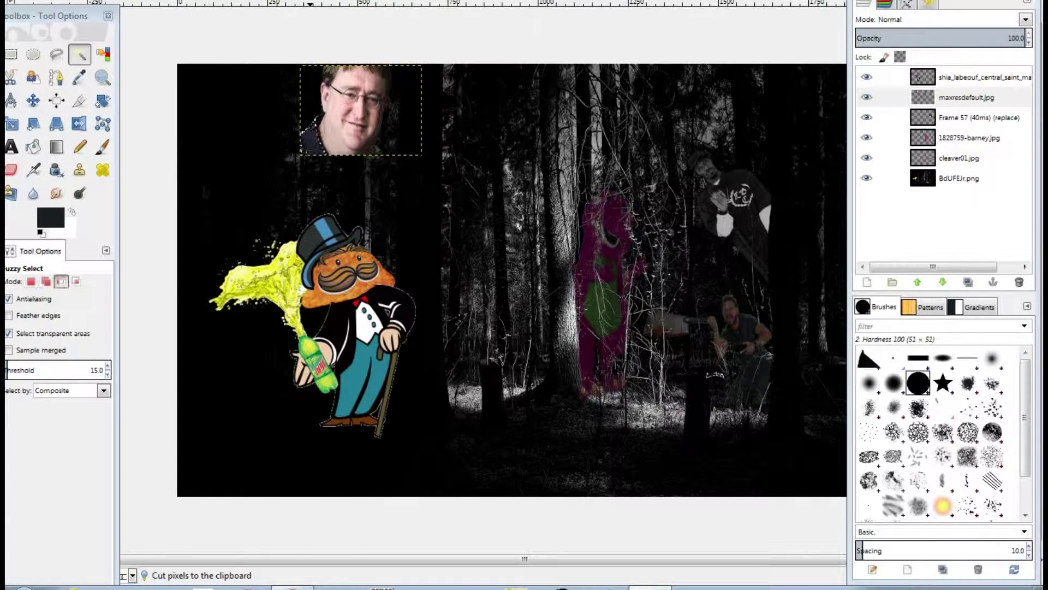
Step: Set the portrait layer's opacity to 48 and its blend mode to Difference
drag(1021, 39, 936, 38)
click(1025, 19)
click(895, 237)
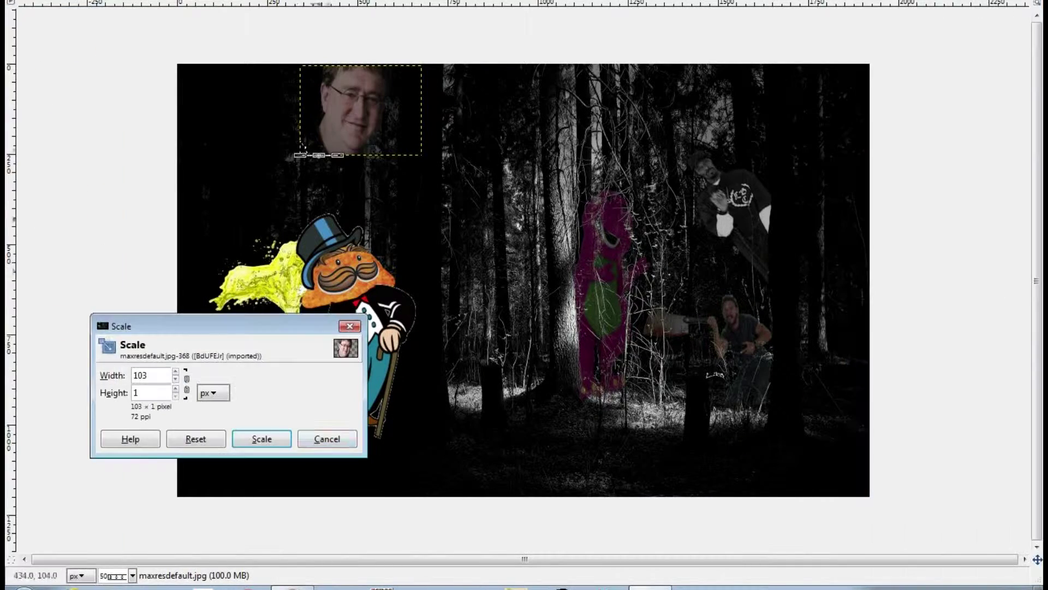
Step: Move the face to the treetops above Barney and scale it down to less than half its size
key(m)
drag(361, 109, 606, 107)
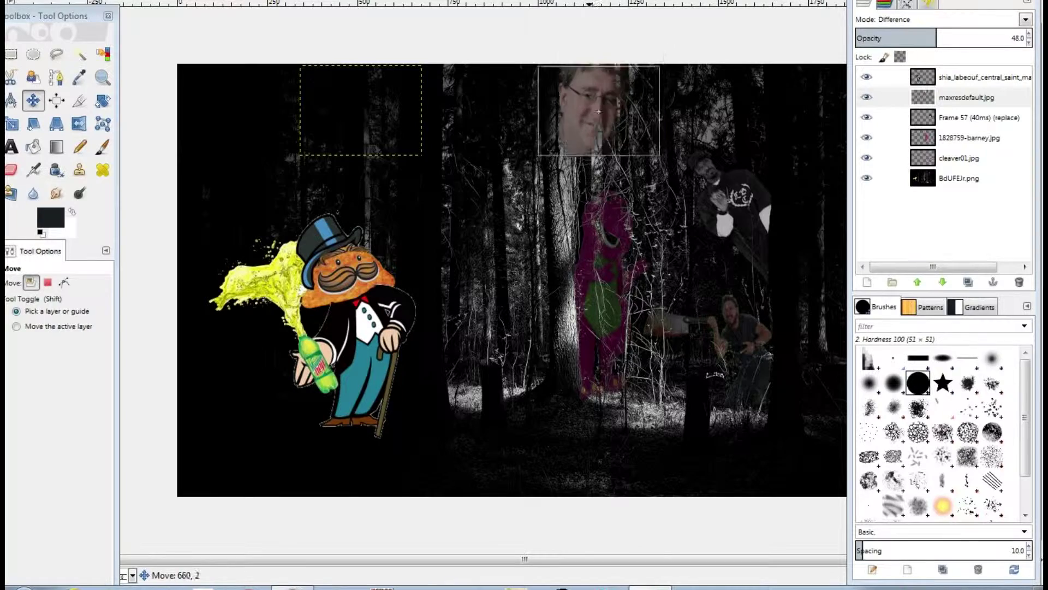
key(shift+s)
click(607, 107)
drag(661, 145, 608, 90)
key(Return)
key(m)
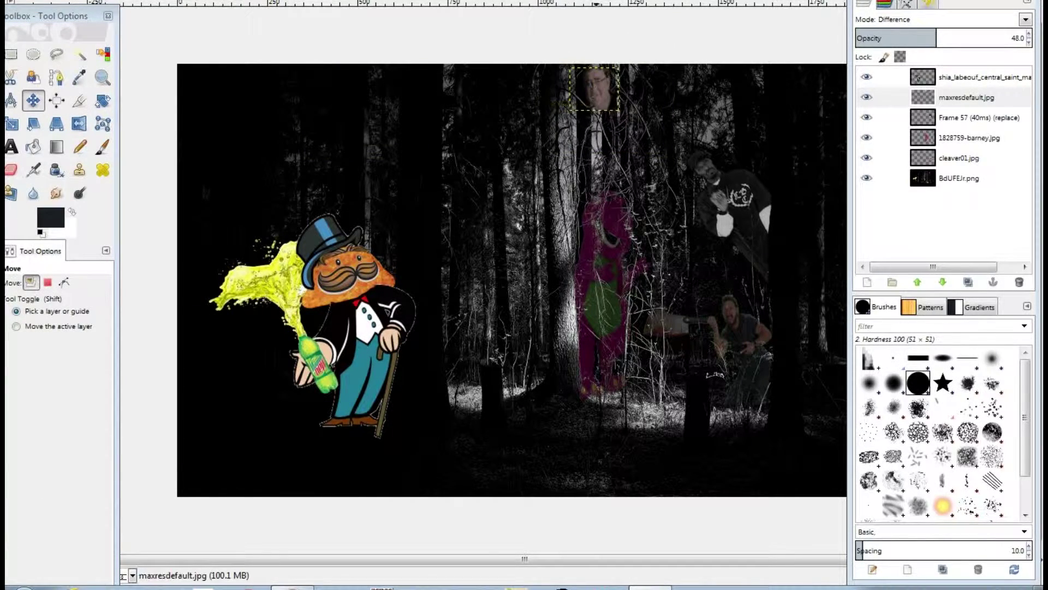
Step: Set the face layer's blend mode to Burn and enlarge the face over the trunks above Barney
click(1025, 19)
click(895, 109)
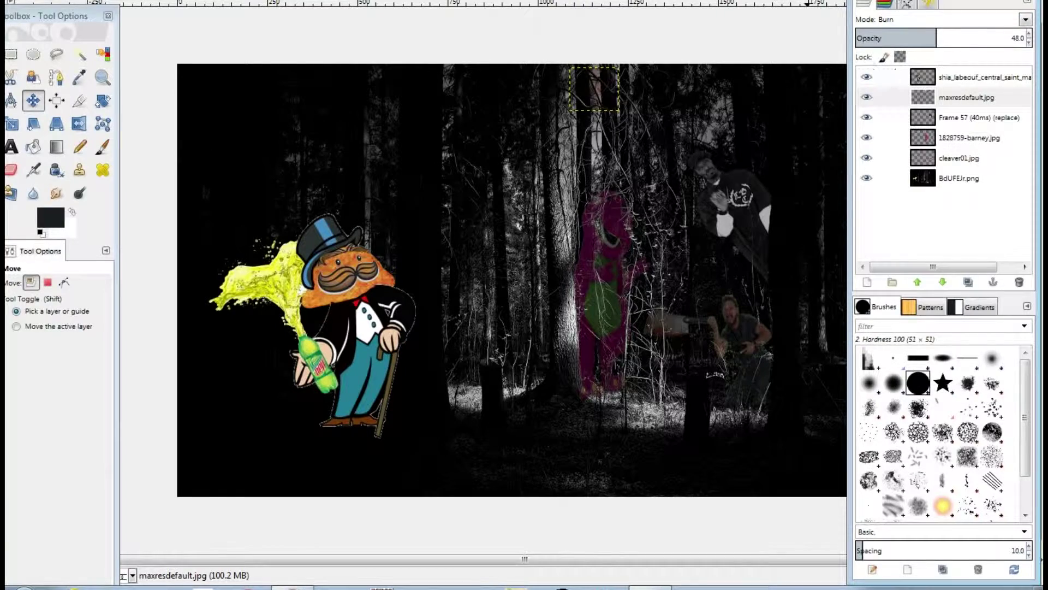
key(shift+s)
click(595, 89)
drag(618, 111, 661, 140)
key(Return)
drag(560, 139, 523, 184)
key(Return)
Step: Finish sizing and placing the face directly above Barney, and raise its layer opacity to 100
key(shift+s)
key(Return)
key(m)
mouse_move(587, 126)
mouse_down()
mouse_move(601, 117)
mouse_move(605, 126)
mouse_up()
drag(1015, 41, 858, 39)
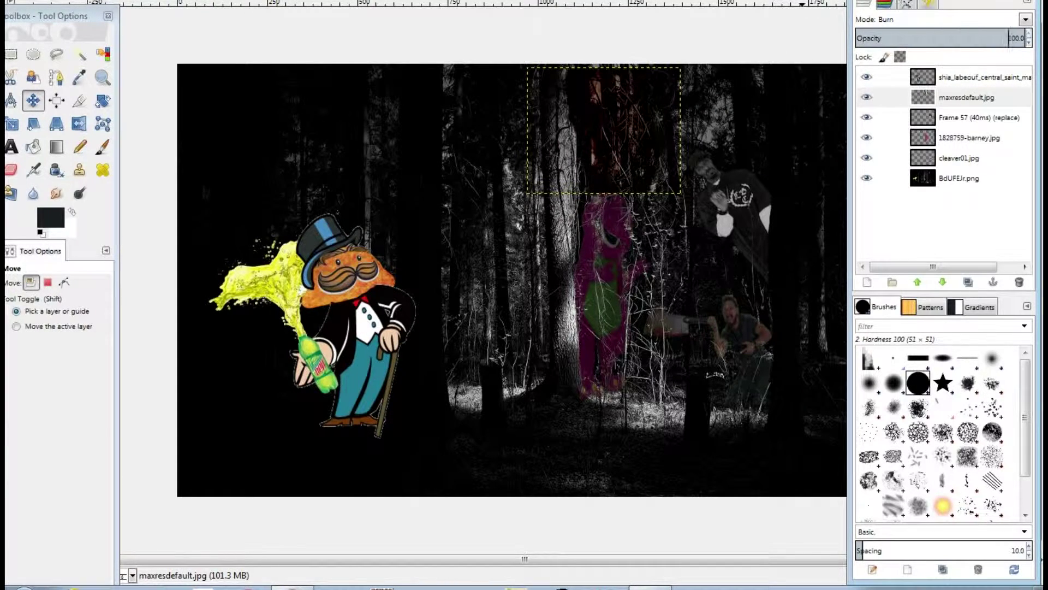
Step: Try the Grain merge blend mode on the face layer and merge all visible layers
scroll(939, 20, down, 4)
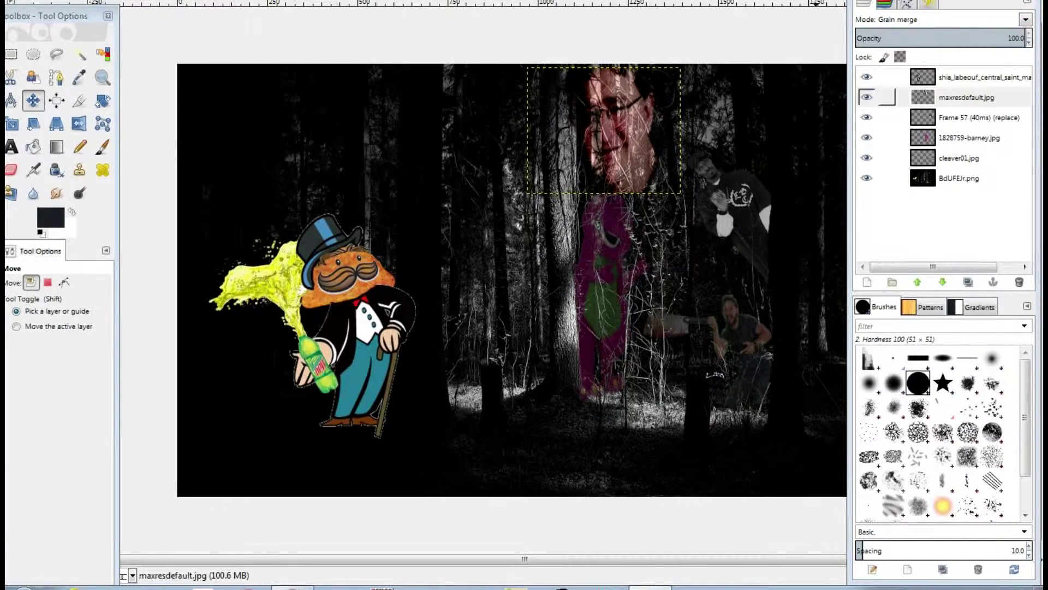
click(978, 77)
key(ctrl+z)
key(ctrl+z)
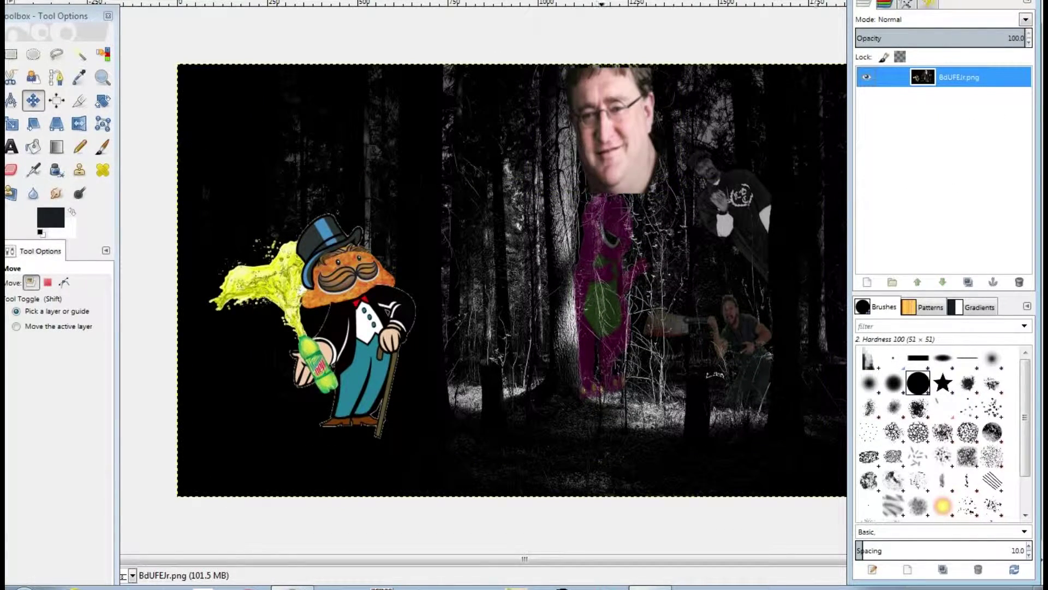
Step: Restore the separate layers by reverting the merge of the visible layers
key(ctrl+y)
key(ctrl+y)
key(ctrl+y)
key(ctrl+y)
key(ctrl+y)
key(ctrl+y)
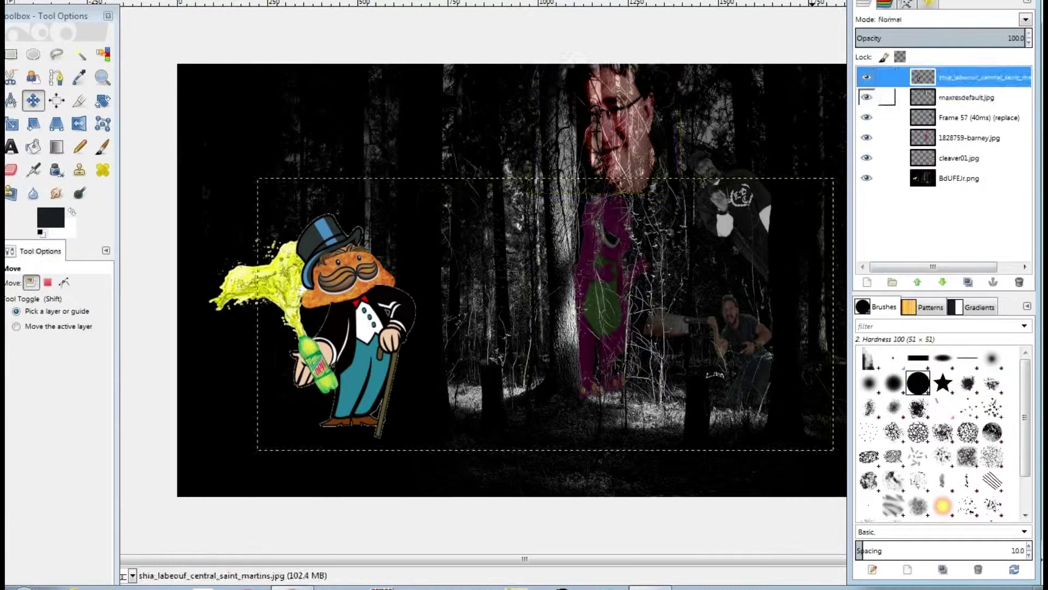
Step: Set the face layer's blend mode to Dissolve and its opacity to 55
click(1026, 19)
key(Down)
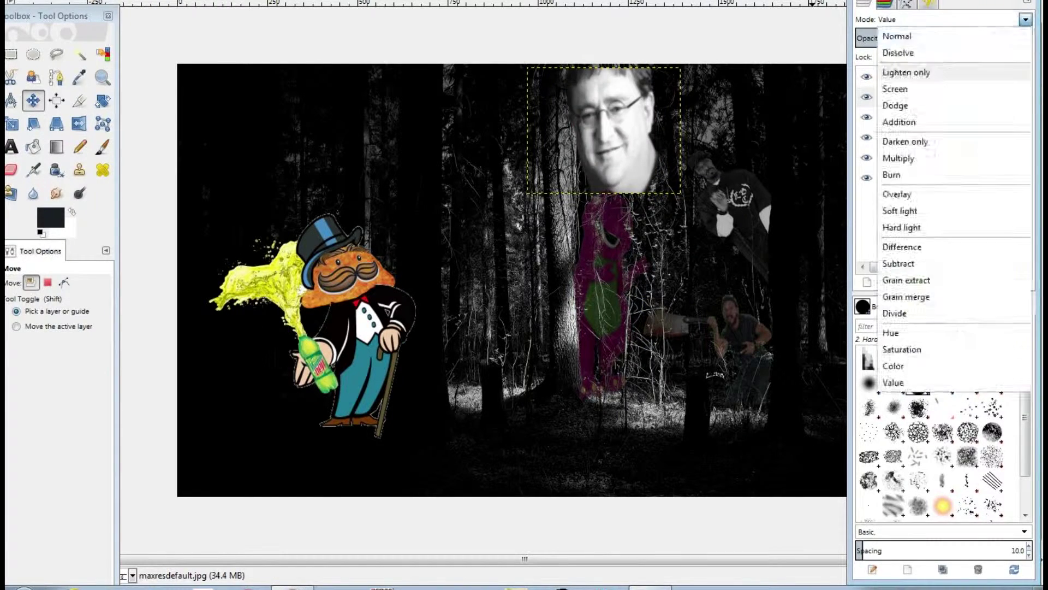
key(Home)
key(Down)
key(Return)
scroll(1013, 38, down, 10)
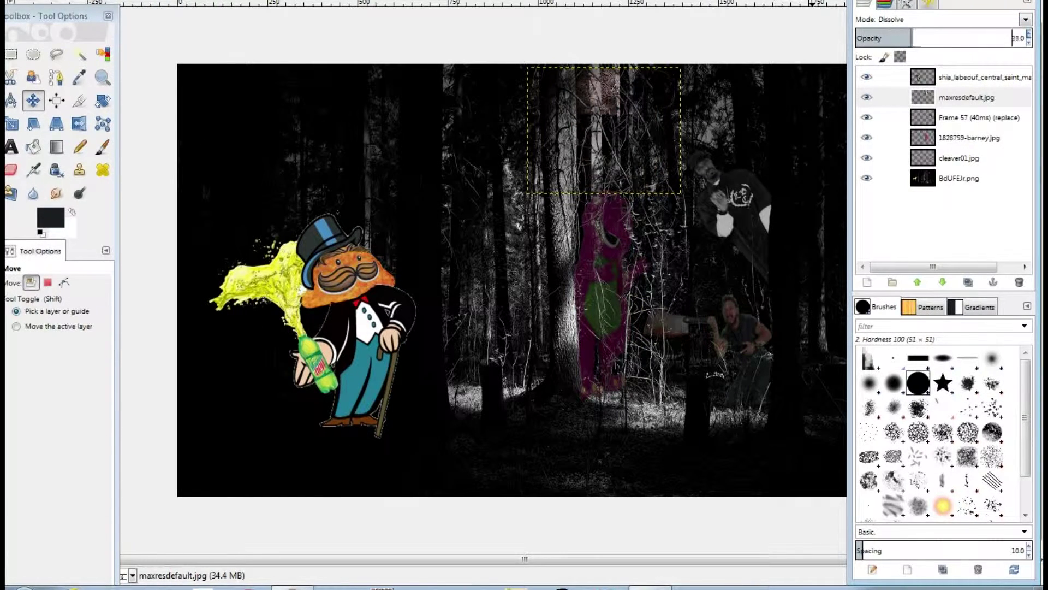
scroll(1013, 38, up, 10)
scroll(1013, 38, down, 8)
scroll(1013, 38, up, 13)
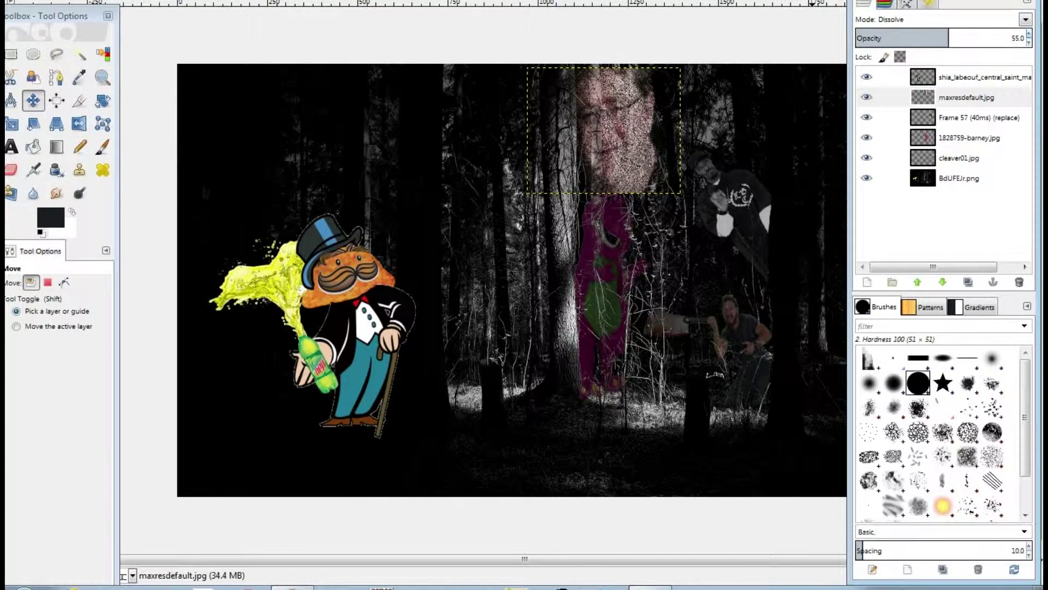
Step: Merge all visible layers into one and undo that merge
key(ctrl+m)
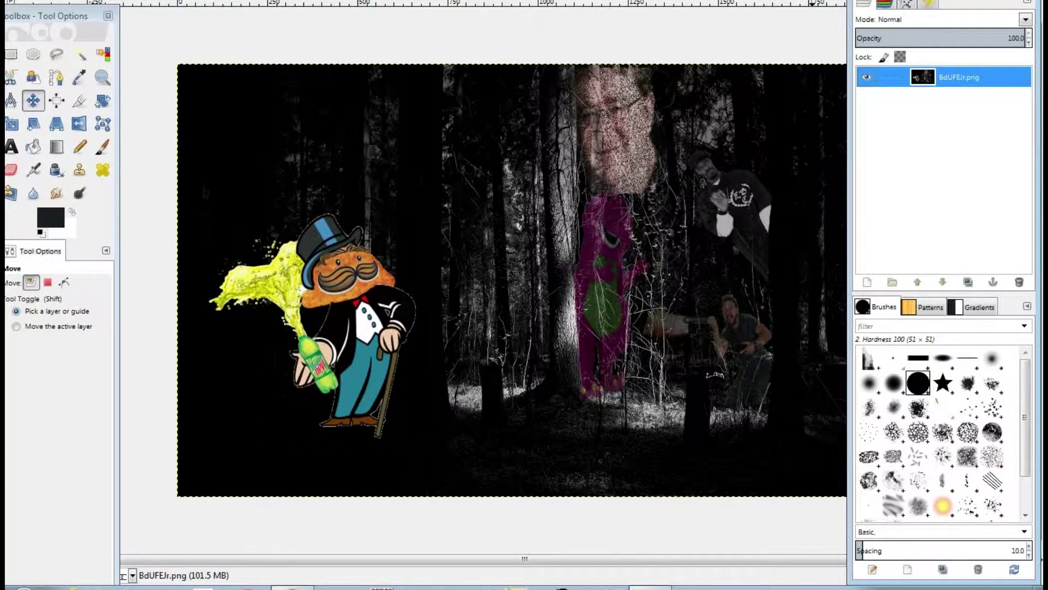
key(alt+f)
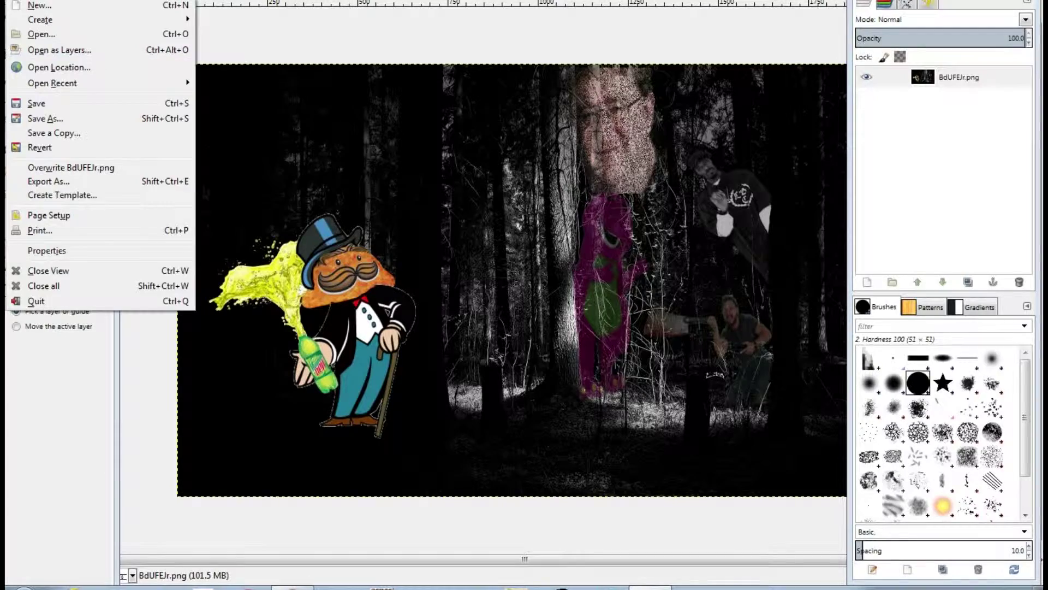
key(Escape)
key(ctrl+z)
key(ctrl+z)
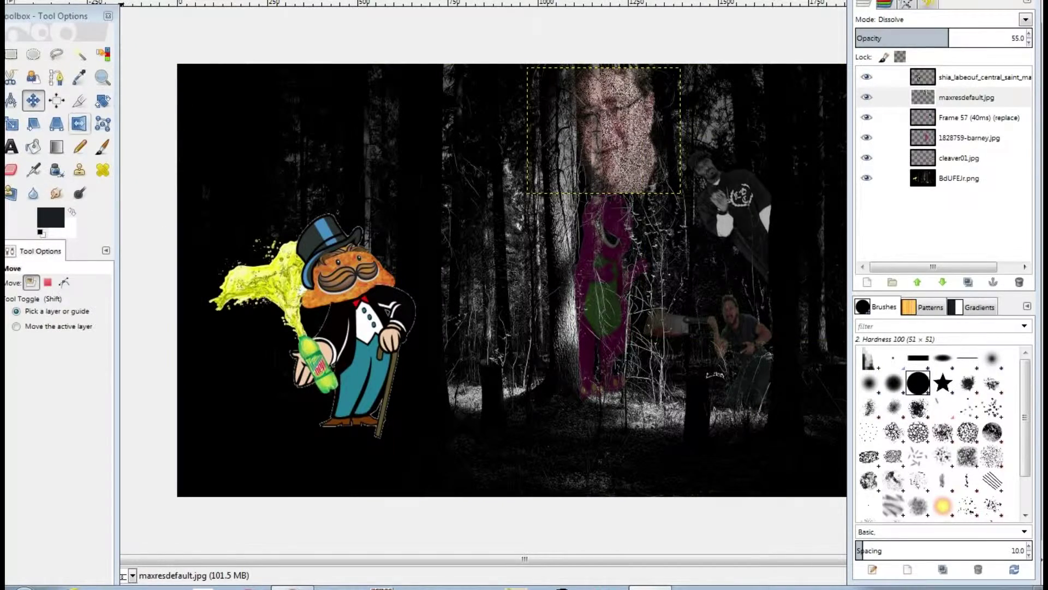
Step: Place the face mirrored and tilted in the treetops left of the large trunk, and erase its edge along the dark tree
mouse_move(603, 131)
mouse_down()
mouse_move(462, 139)
mouse_move(489, 147)
mouse_move(437, 224)
mouse_move(430, 145)
mouse_up()
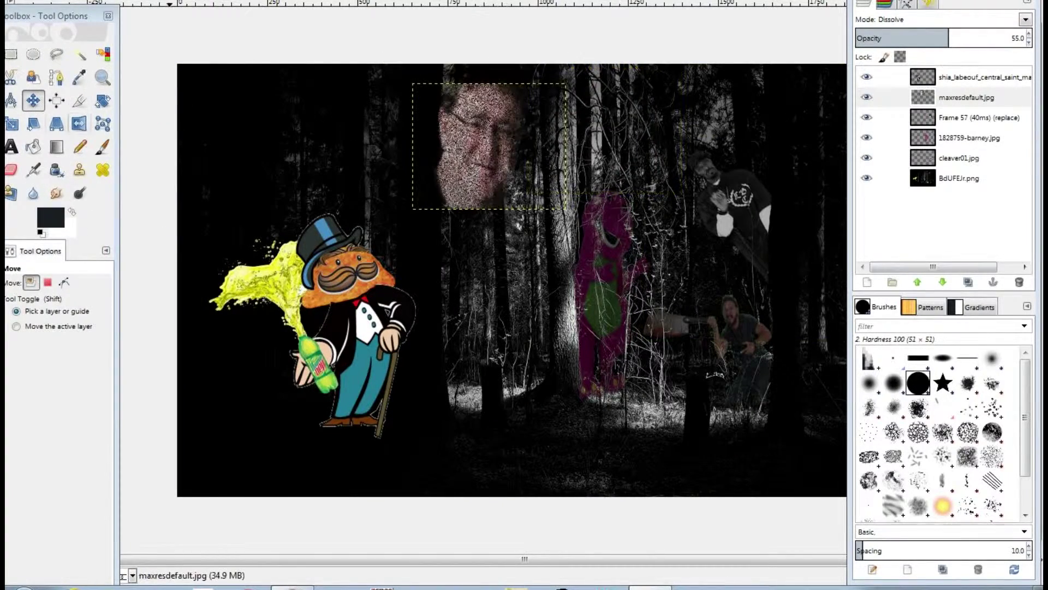
key(shift+r)
key(Return)
key(shift+e)
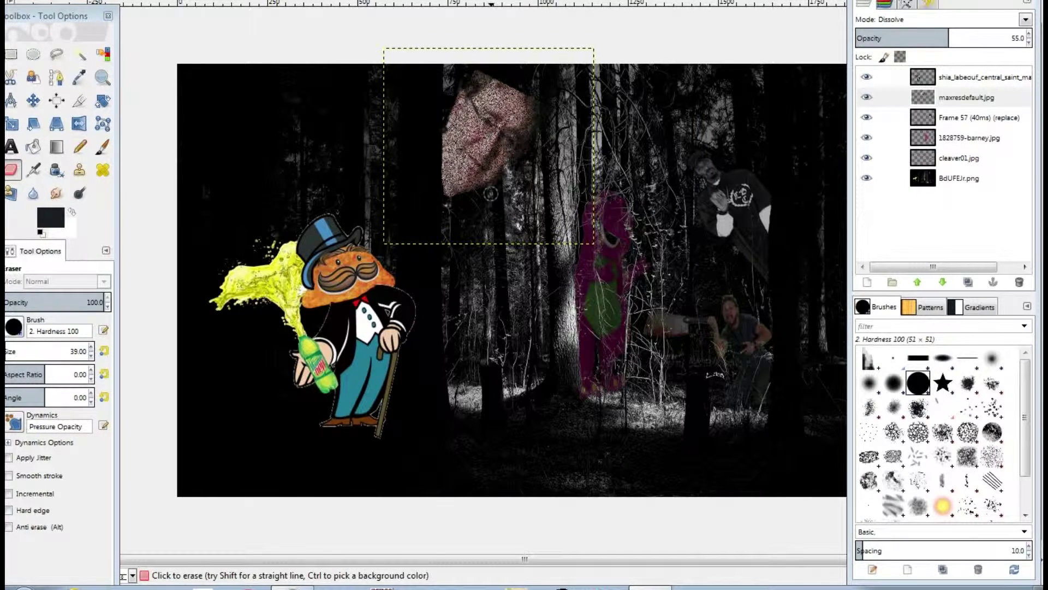
Step: Set the tilted face layer's blend mode to Difference and its opacity to 22
click(1026, 19)
click(885, 246)
drag(948, 38, 894, 38)
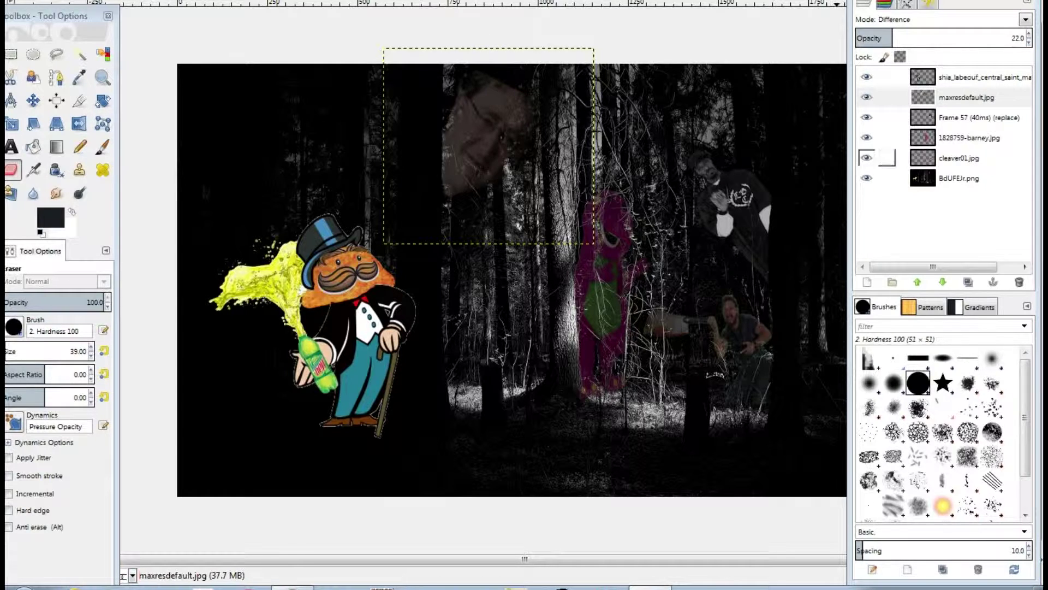
Step: Merge all visible layers of the forest composite into a single layer
click(969, 138)
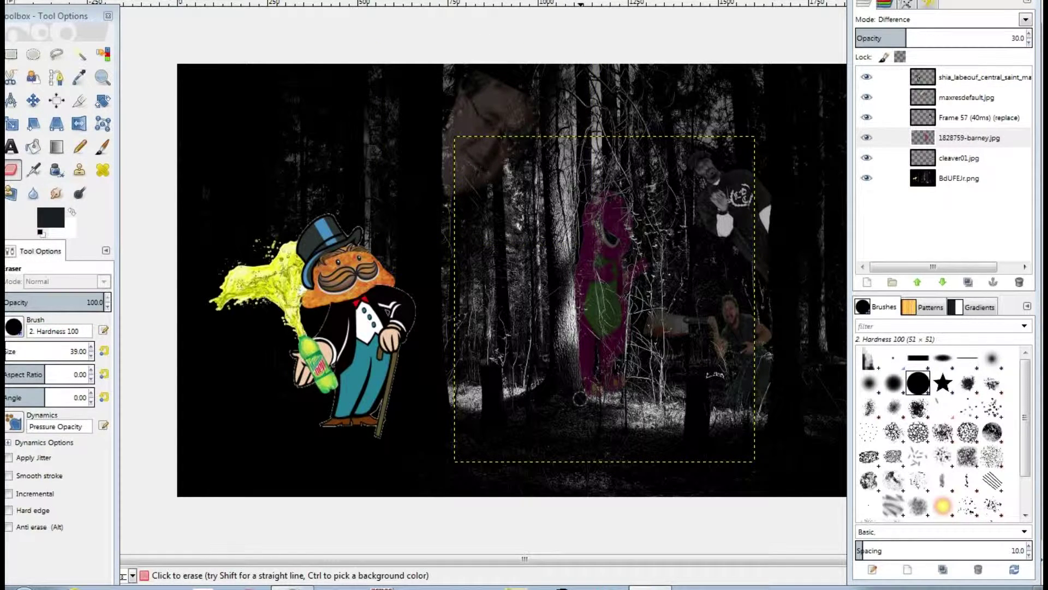
key(ctrl+m)
key(Return)
Step: Add the photo of the person in the red shirt and glasses as a new layer
key(alt+f)
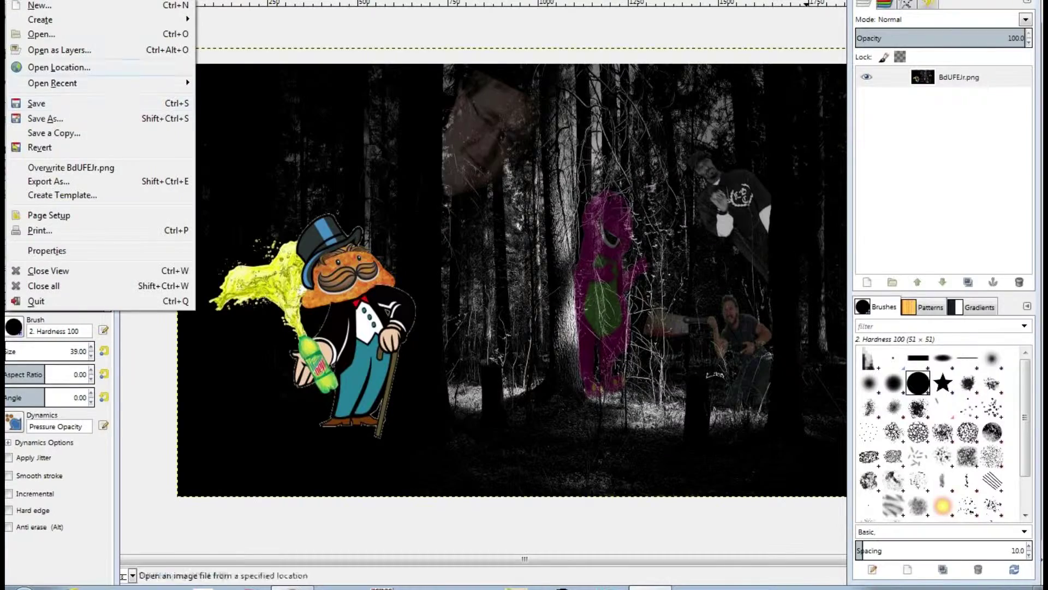
key(o)
click(322, 234)
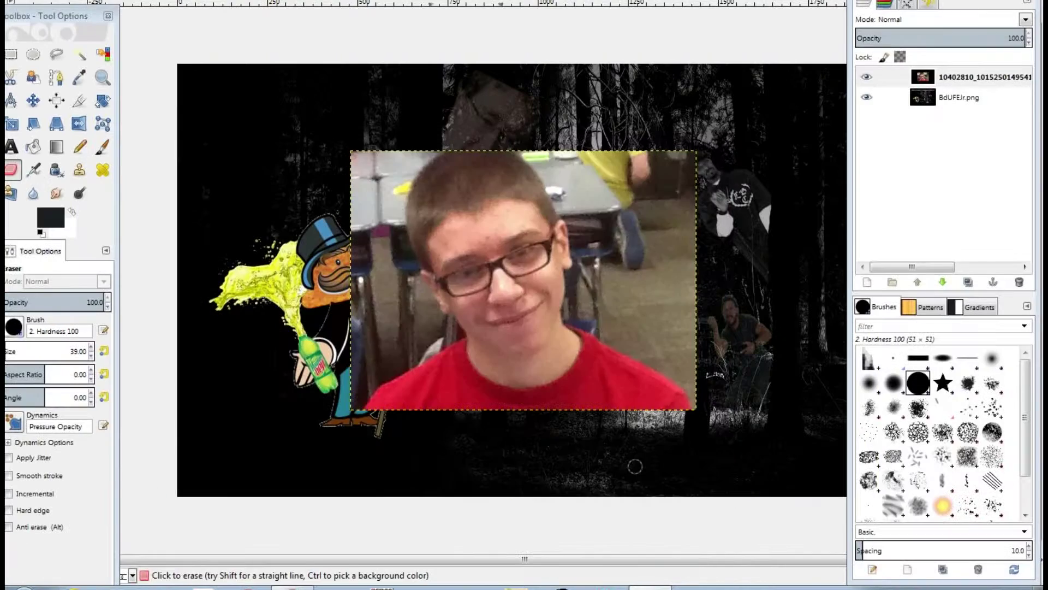
Step: Try cutting the background left of the red-shirted person, and add an alpha channel to the photo layer
key(u)
click(385, 289)
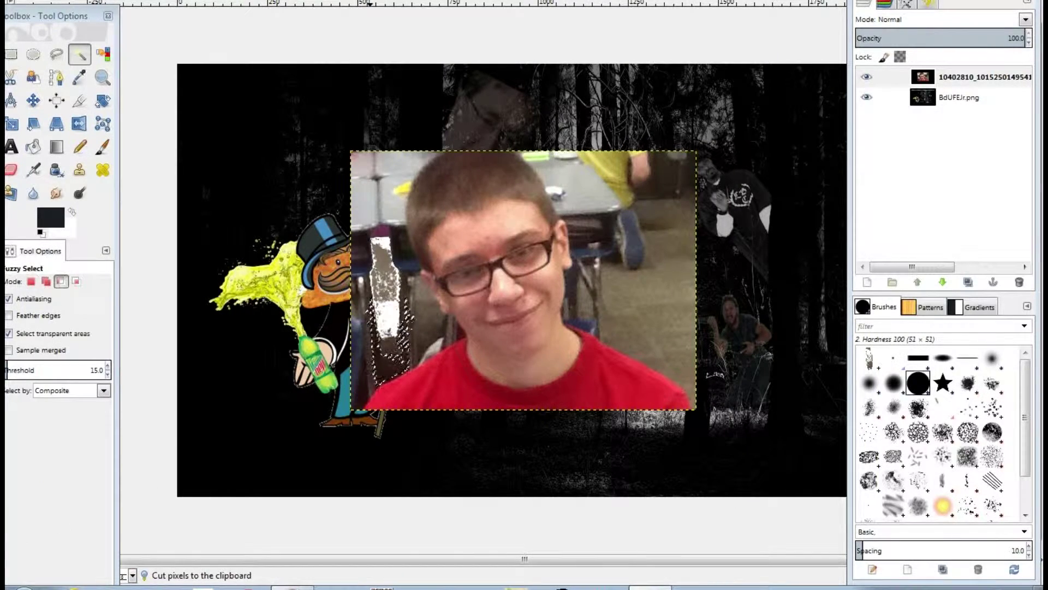
right_click(885, 77)
click(901, 388)
Step: Delete the brown floor areas to the right of the red-shirted person using Fuzzy Select
key(Delete)
click(644, 305)
key(Delete)
click(672, 174)
key(Delete)
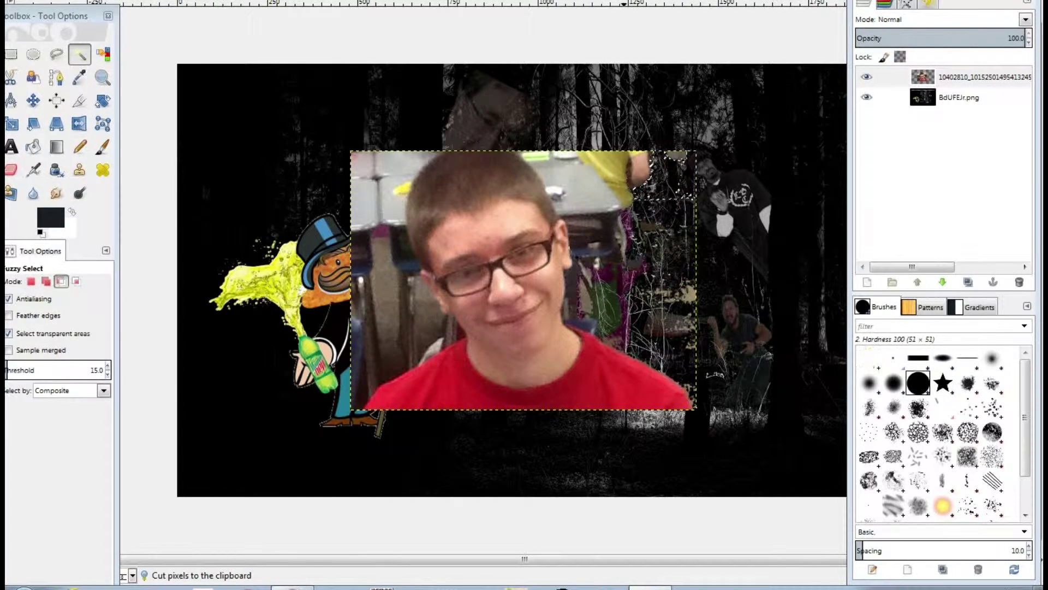
Step: Cut the remaining classroom background areas around the red-shirted person using Fuzzy Select
key(ctrl+x)
click(385, 284)
key(ctrl+x)
click(388, 186)
key(ctrl+x)
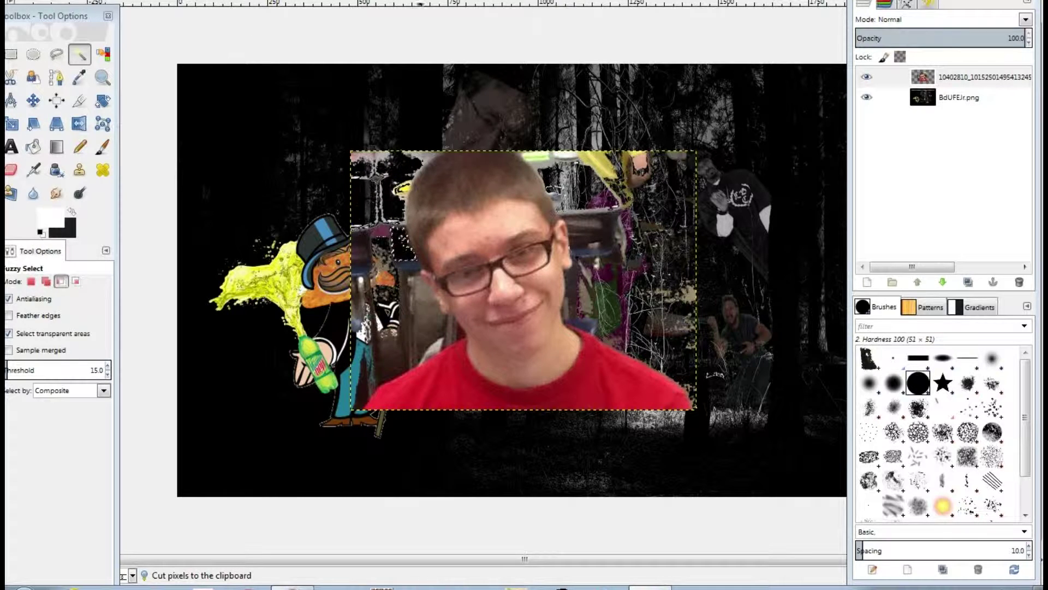
key(ctrl+x)
Step: Erase the leftover background around the red-shirted person with the Eraser at size 84
key(shift+e)
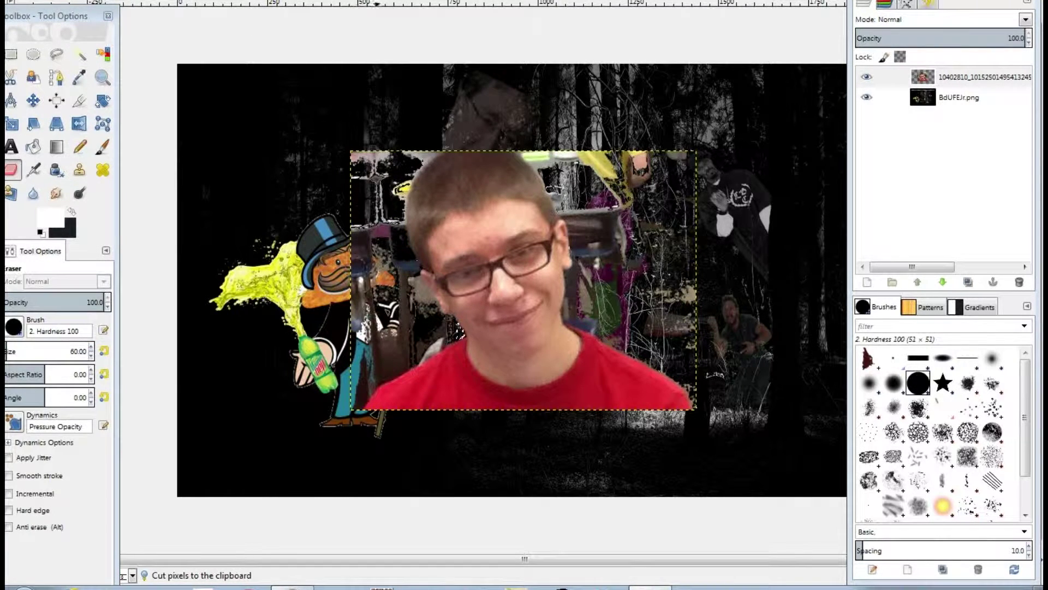
drag(33, 347, 44, 347)
drag(377, 268, 377, 365)
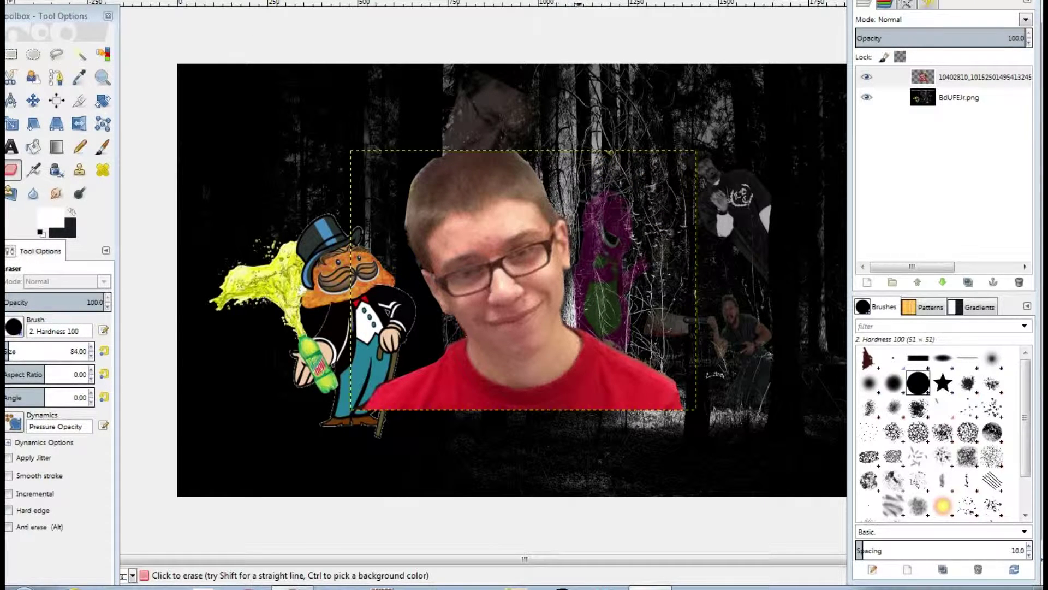
Step: Set the red-shirted person's layer to 43 opacity and Difference mode
drag(1013, 34, 929, 34)
click(1025, 19)
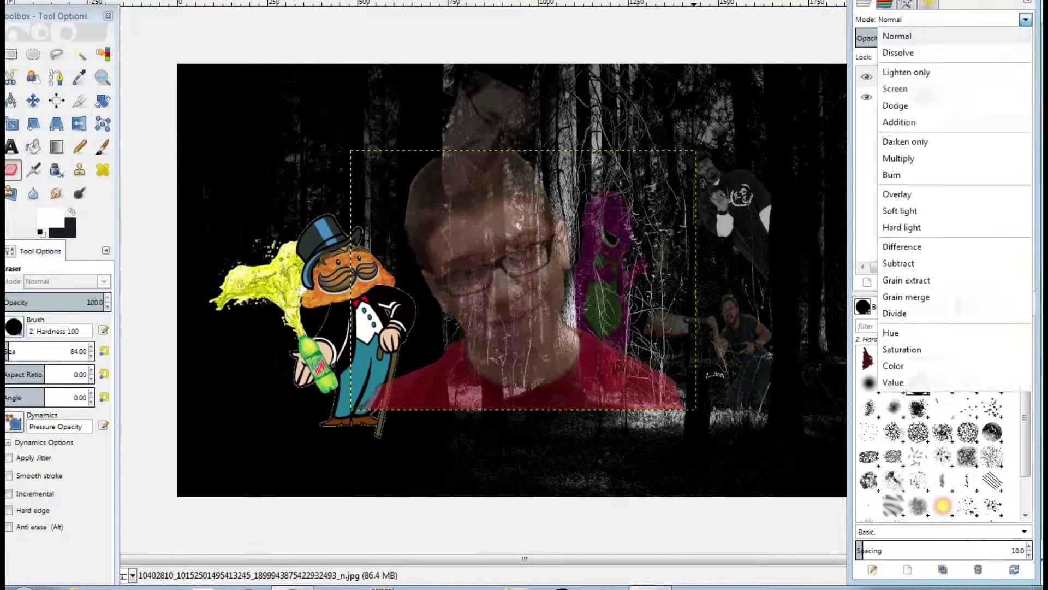
click(892, 243)
Step: Rotate the red-shirted person's layer clockwise so the head tilts to the right
key(shift+r)
key(Tab)
drag(628, 191, 628, 328)
key(Return)
key(Tab)
key(r)
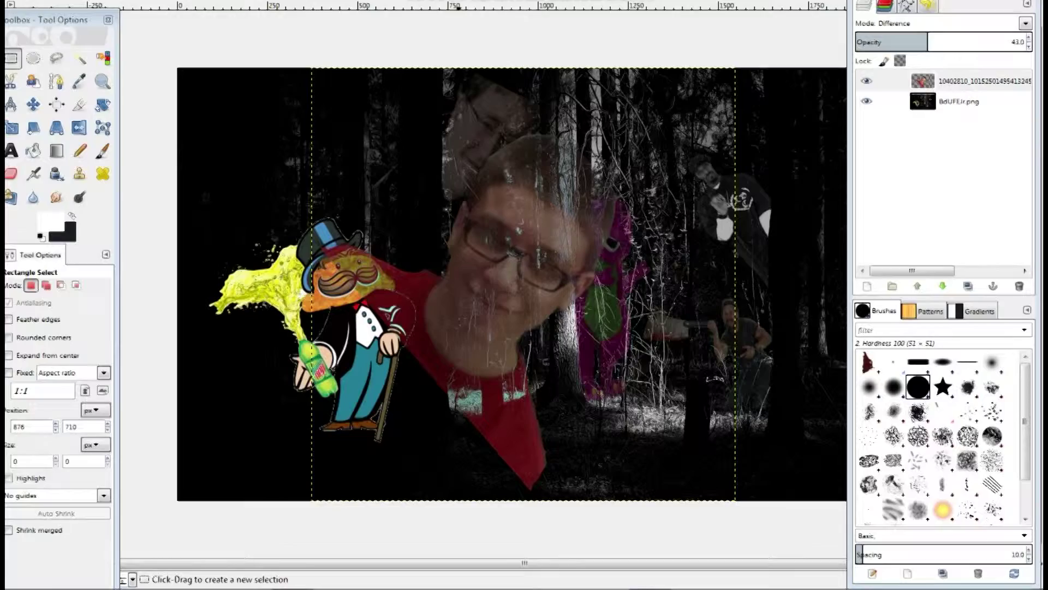
Step: Scale the red-shirted person's layer down to about 480 × 530 px and move it to the canvas's upper-left corner
key(shift+t)
key(Tab)
click(736, 68)
drag(735, 67, 482, 309)
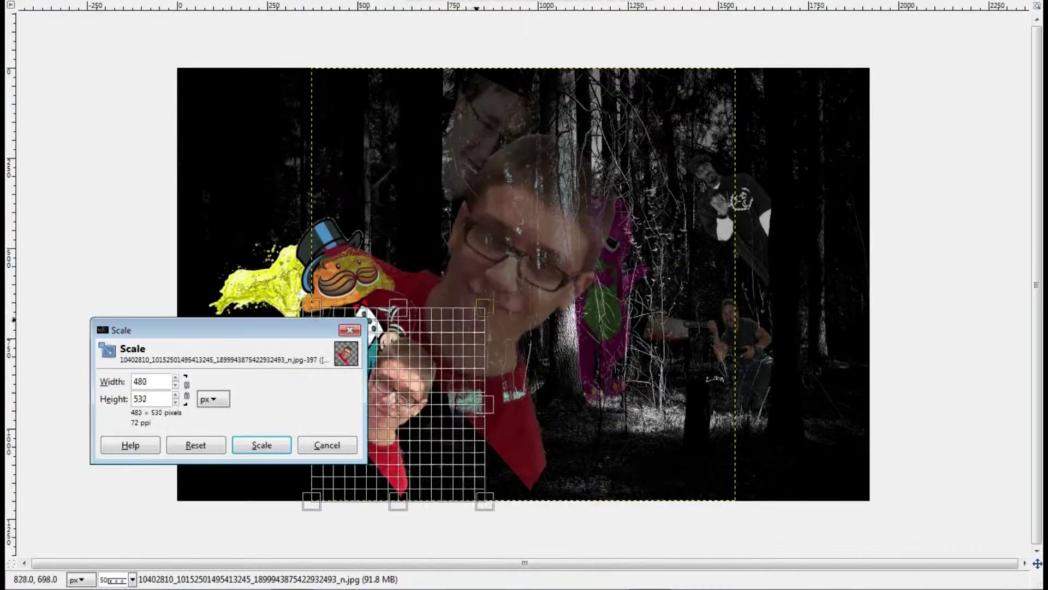
key(Return)
key(Tab)
key(m)
drag(397, 404, 279, 190)
Step: Rotate the red-shirted person further clockwise, reposition them at the canvas's upper-left edge, and set the layer opacity to 18
key(shift+r)
click(251, 131)
key(Tab)
key(Return)
key(Tab)
key(m)
drag(341, 224, 359, 240)
drag(927, 42, 868, 42)
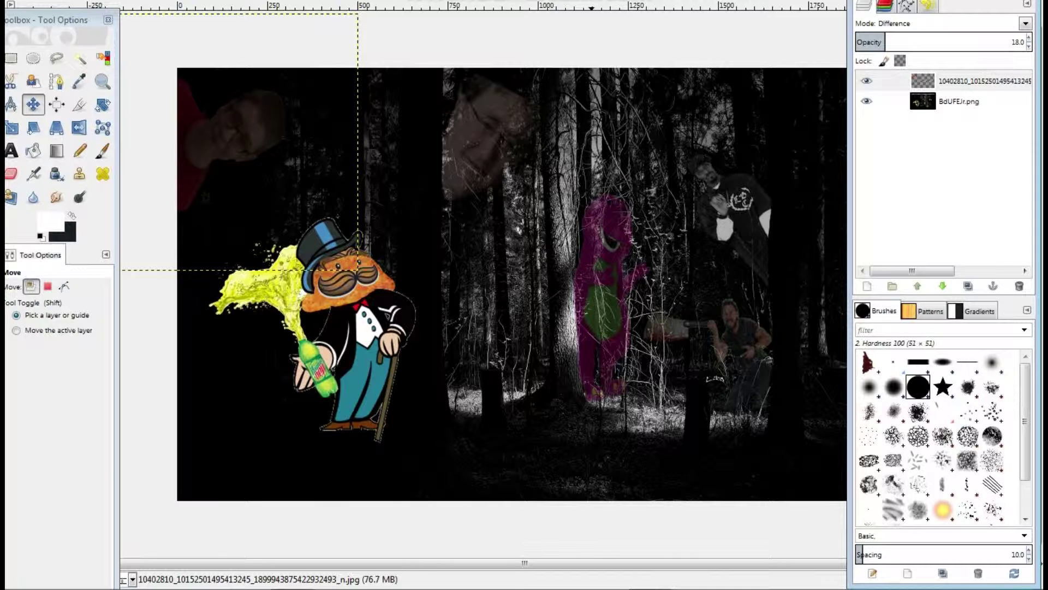
Step: Add the skull face image ss+(2012-09-18+at+08.38.46).jpg from the Pictures folder as a new layer
key(alt+f)
key(Return)
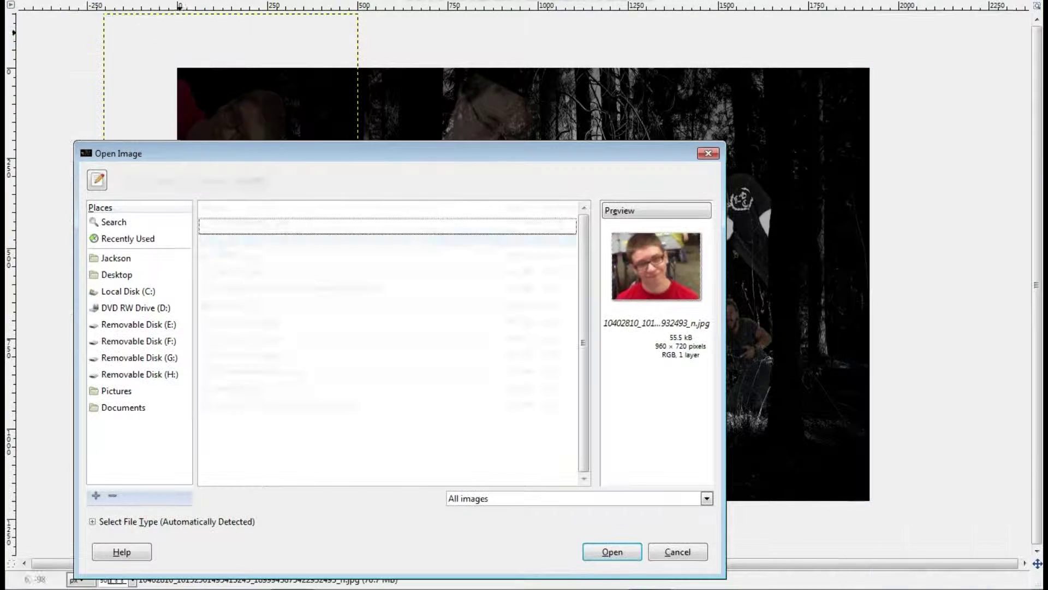
key(Down)
key(Down)
key(Down)
key(Down)
key(Down)
key(Down)
key(Down)
key(Down)
key(Down)
key(Down)
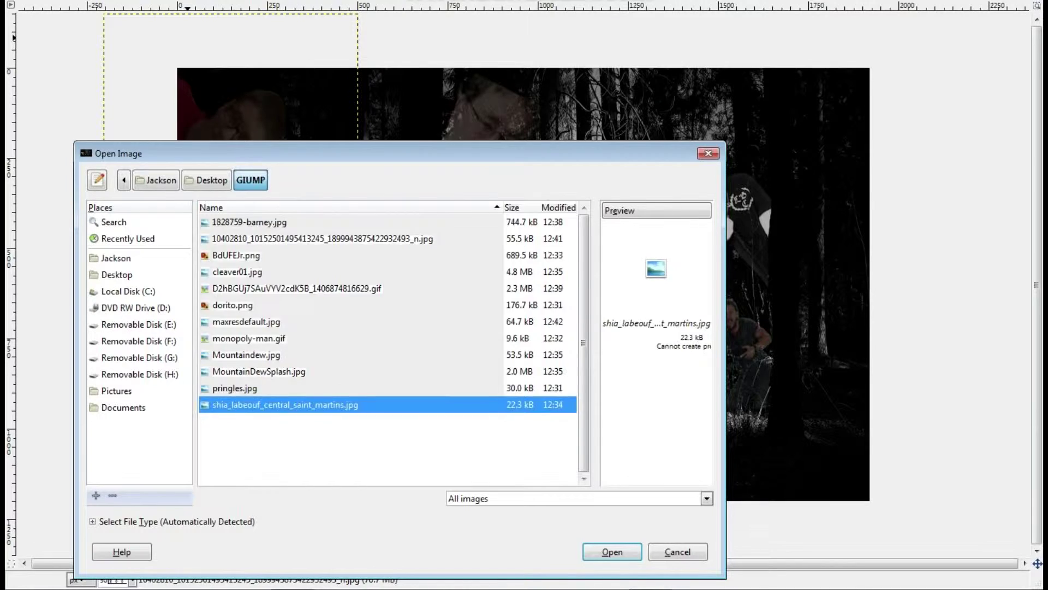
key(alt+Home)
key(alt+1)
key(Down)
key(Down)
key(Down)
key(Down)
key(Down)
key(Down)
key(Down)
key(Down)
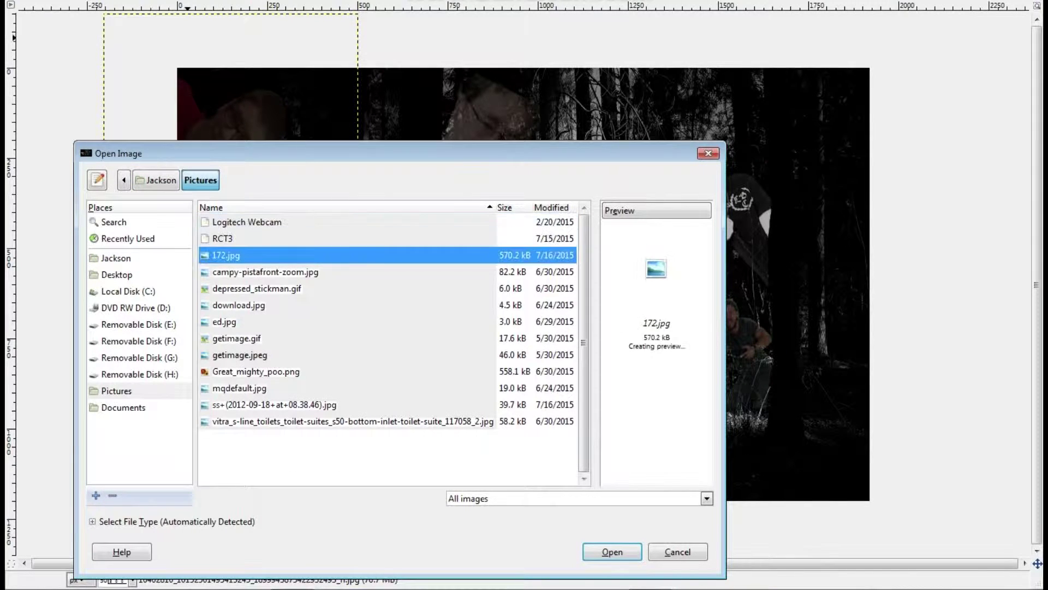
key(Down)
key(Down)
key(Down)
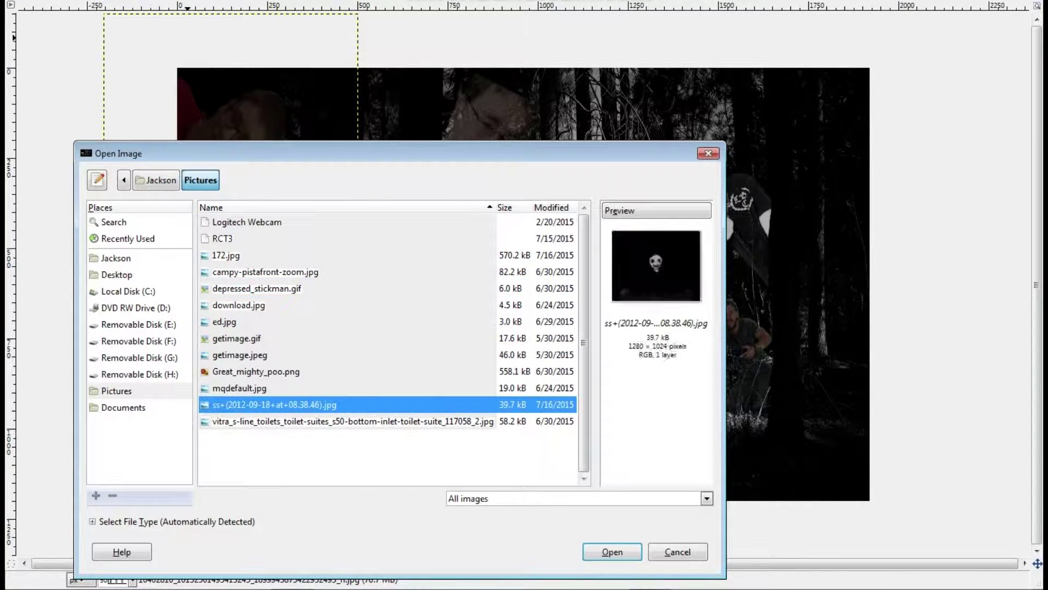
key(Return)
Step: Try to cut the dark background and eye areas of the skull image using Fuzzy Select
key(u)
click(341, 355)
key(ctrl+x)
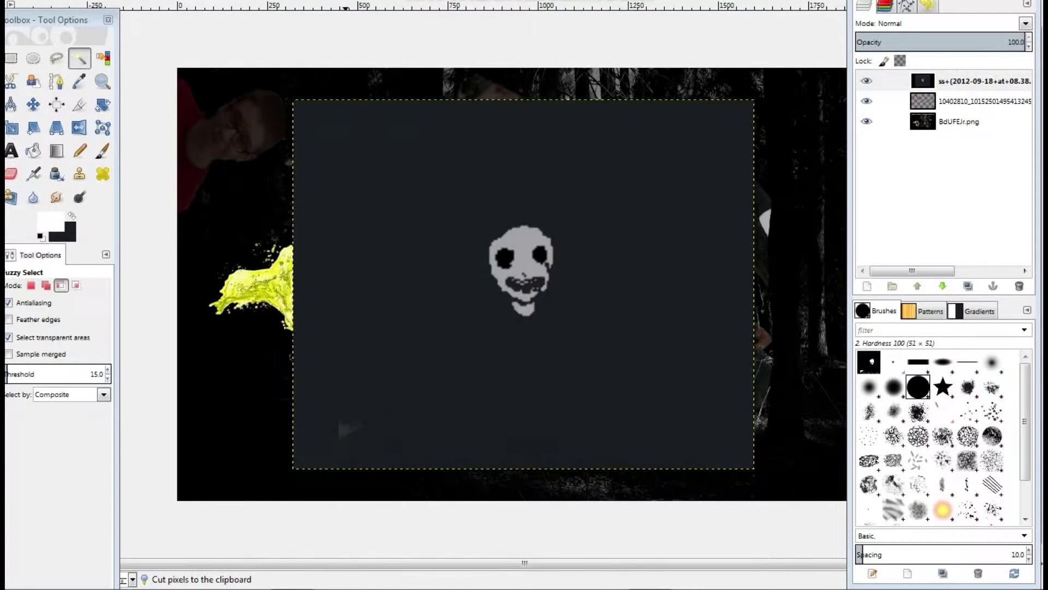
right_click(983, 81)
key(Escape)
right_click(983, 80)
key(Escape)
right_click(673, 276)
key(Escape)
key(ctrl+x)
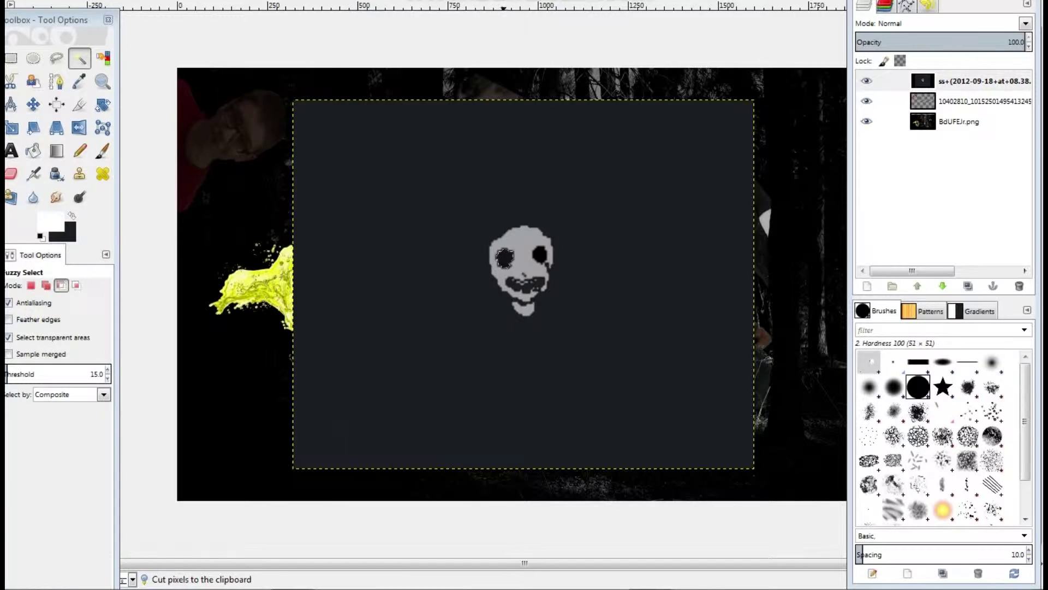
Step: Try copying the skull face and deleting its layer to reuse the copy from the clipboard brush, and undo the attempt
key(ctrl+c)
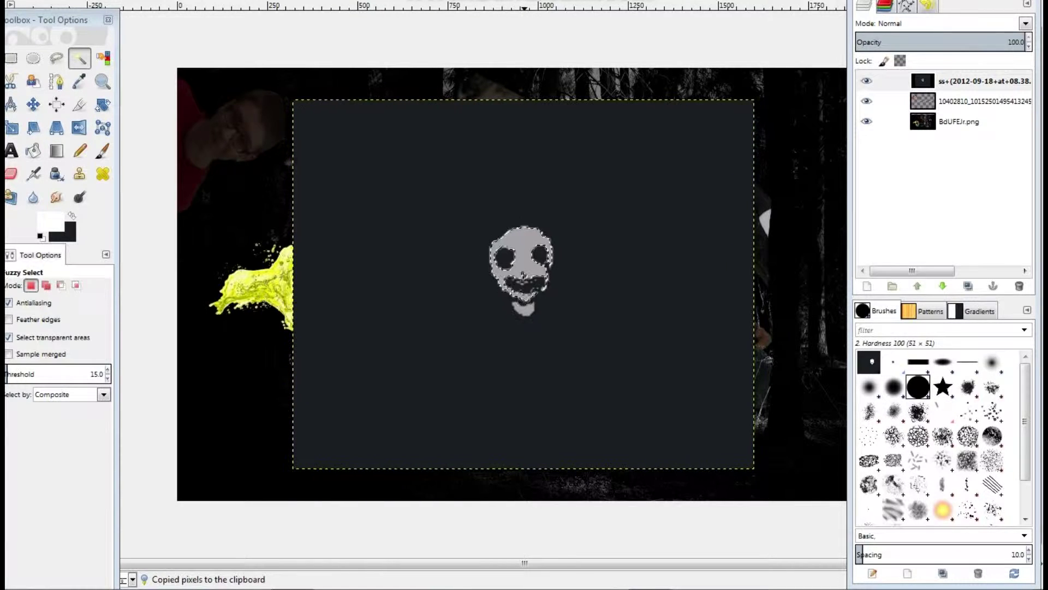
click(1019, 286)
drag(869, 362, 508, 328)
key(ctrl+z)
key(ctrl+z)
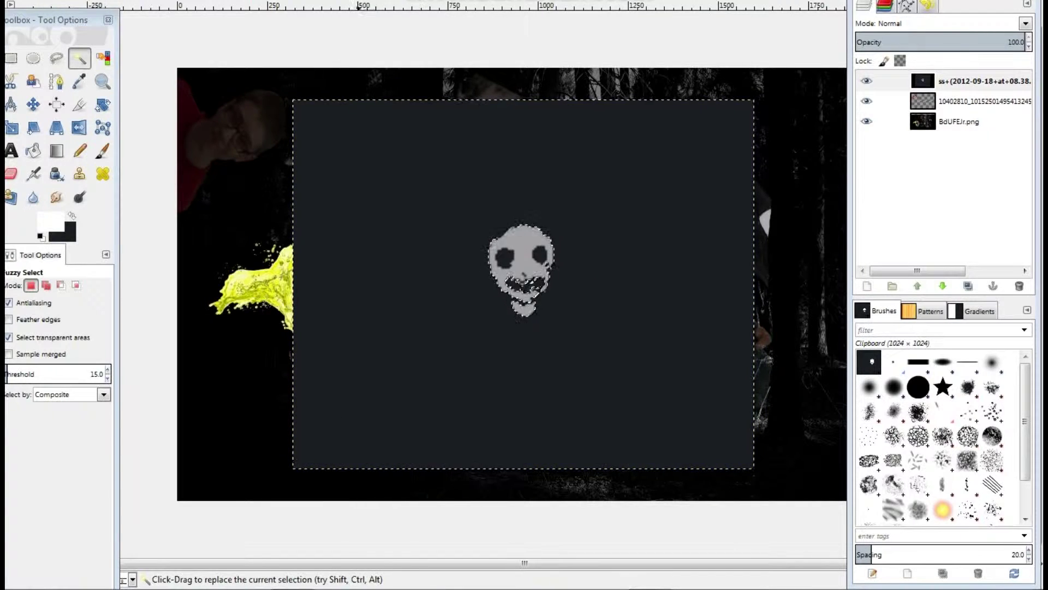
Step: Add an alpha channel to the skull layer and clear the selection
right_click(950, 87)
key(Escape)
key(ctrl+shift+a)
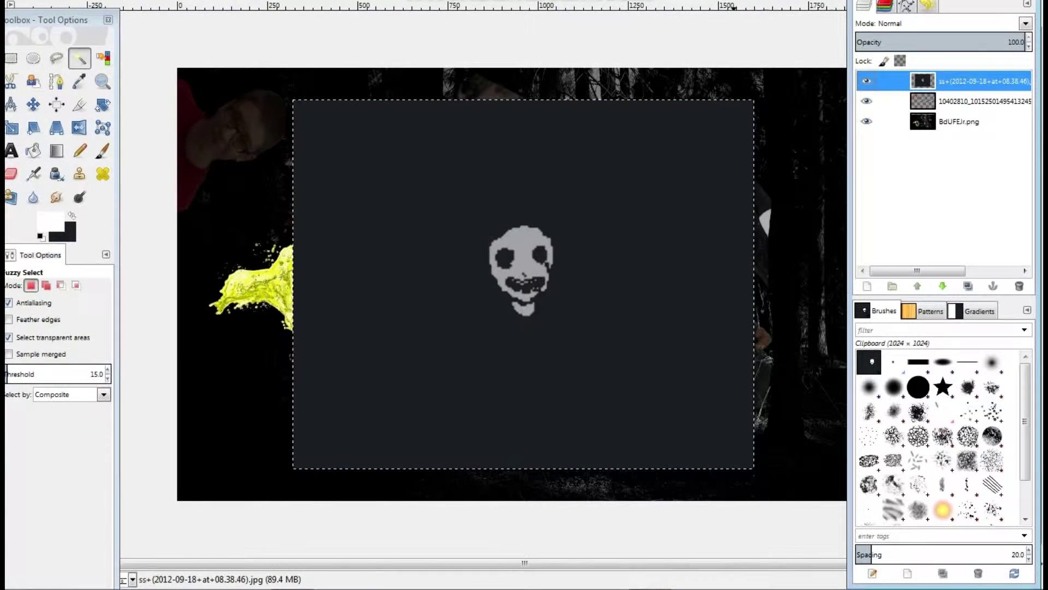
Step: Erase part of the skull image's dark background and cut the rest using Fuzzy Select
key(shift+e)
click(919, 387)
mouse_move(638, 413)
mouse_down()
mouse_move(710, 415)
mouse_move(300, 438)
mouse_move(318, 99)
mouse_move(361, 415)
mouse_up()
key(u)
click(360, 404)
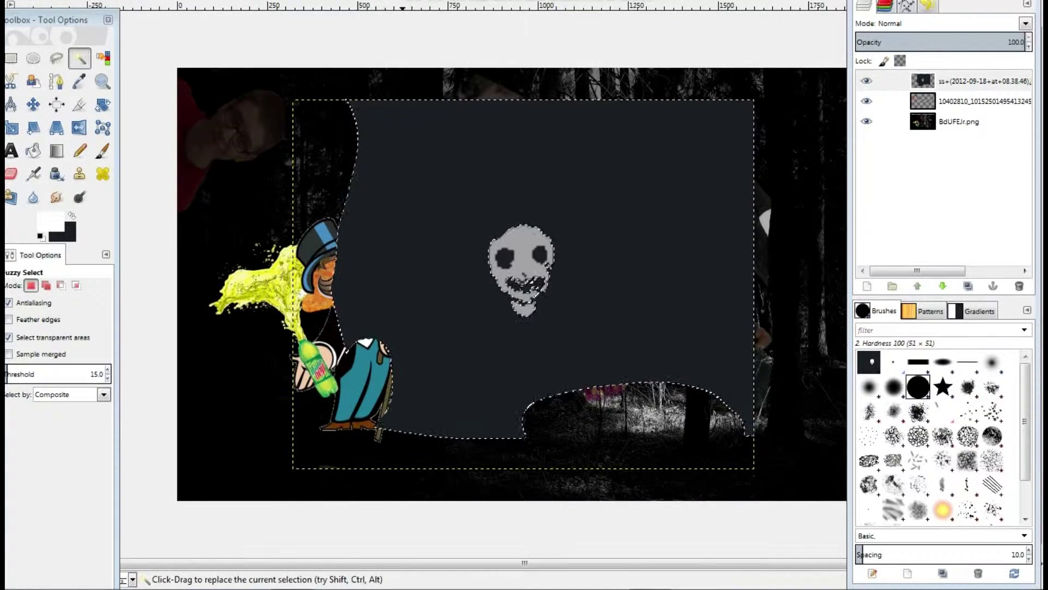
key(ctrl+x)
key(ctrl+shift+a)
Step: Move the skull slightly left, into the trees between the Dorito-headed man and Barney
key(m)
drag(525, 273, 426, 267)
key(u)
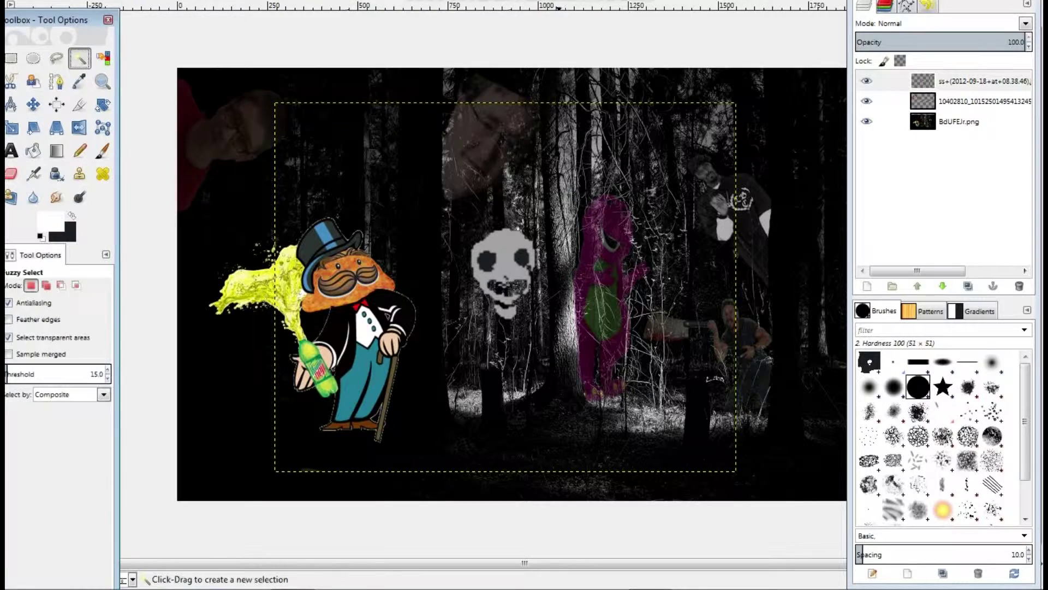
Step: Try the Grain extract, Grain merge and Burn blend modes on the skull layer
click(939, 23)
click(901, 283)
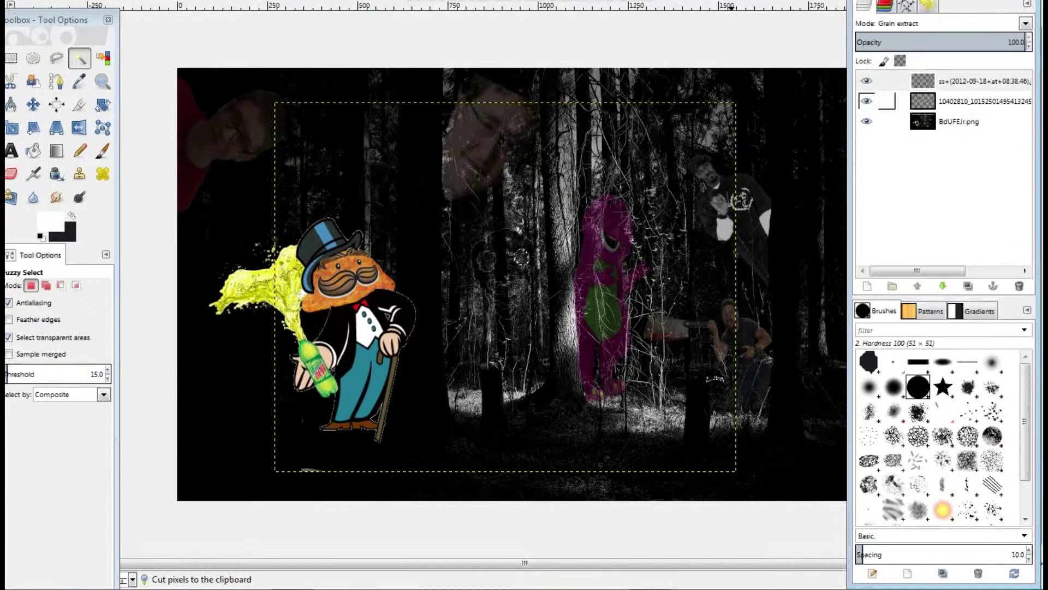
click(939, 23)
click(906, 300)
click(939, 23)
click(892, 179)
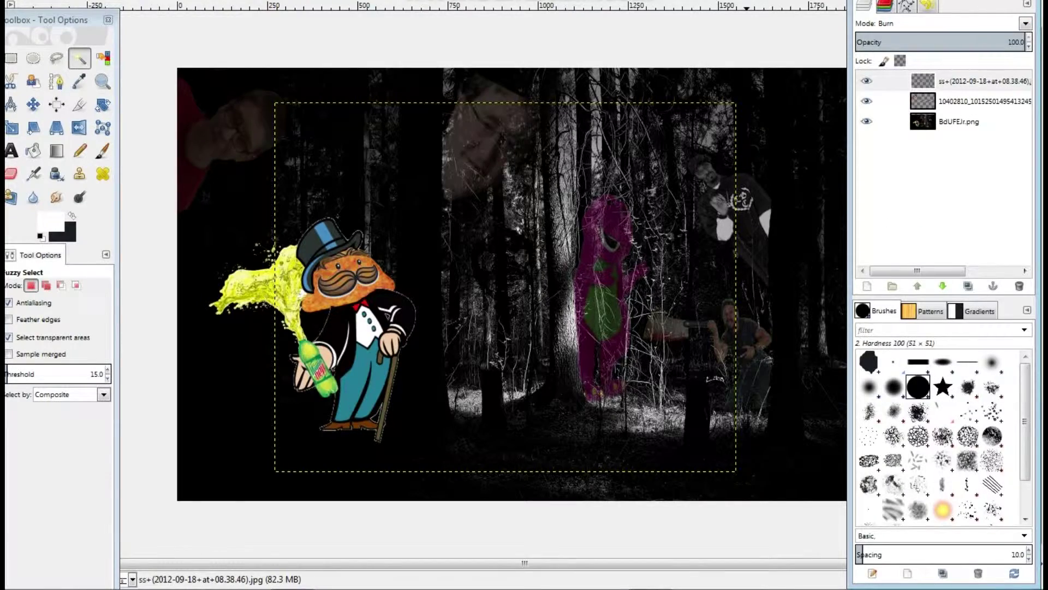
Step: Try enlarging the skull layer to about 1638 × 1220 px and repositioning it, and undo the changes
click(11, 127)
click(505, 287)
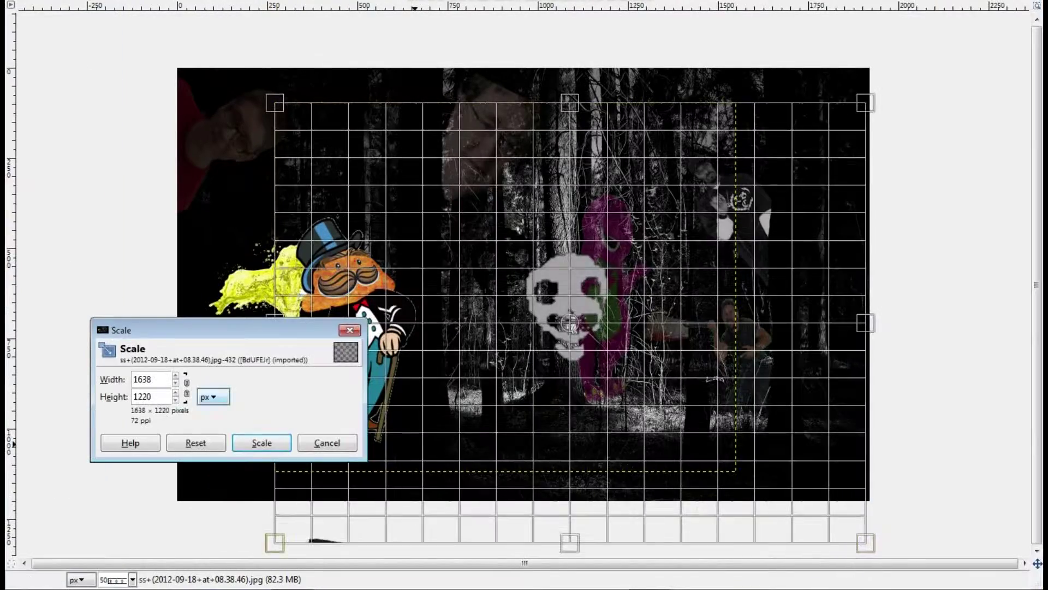
click(263, 440)
key(m)
drag(650, 300, 580, 273)
key(ctrl+z)
key(ctrl+z)
Step: Try the Difference, Normal, Lighten only, Screen and Dodge blend modes on the skull layer
click(1026, 24)
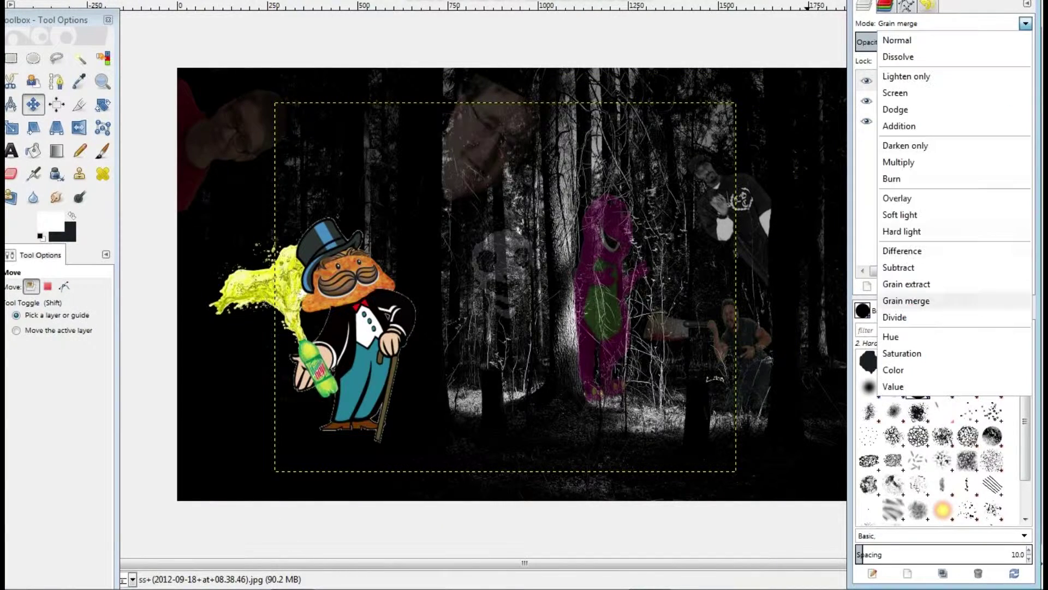
click(902, 251)
click(1026, 24)
click(897, 40)
click(1026, 24)
click(907, 77)
click(1026, 23)
click(896, 92)
click(1026, 23)
click(895, 109)
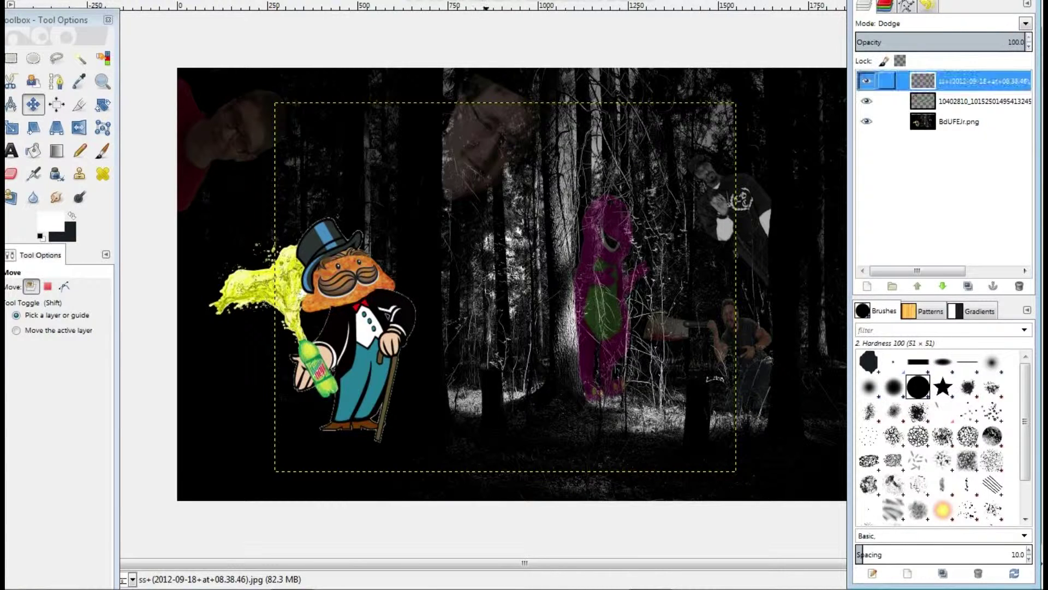
Step: Set the skull layer to Addition mode with 18 opacity
click(960, 121)
click(983, 101)
click(983, 81)
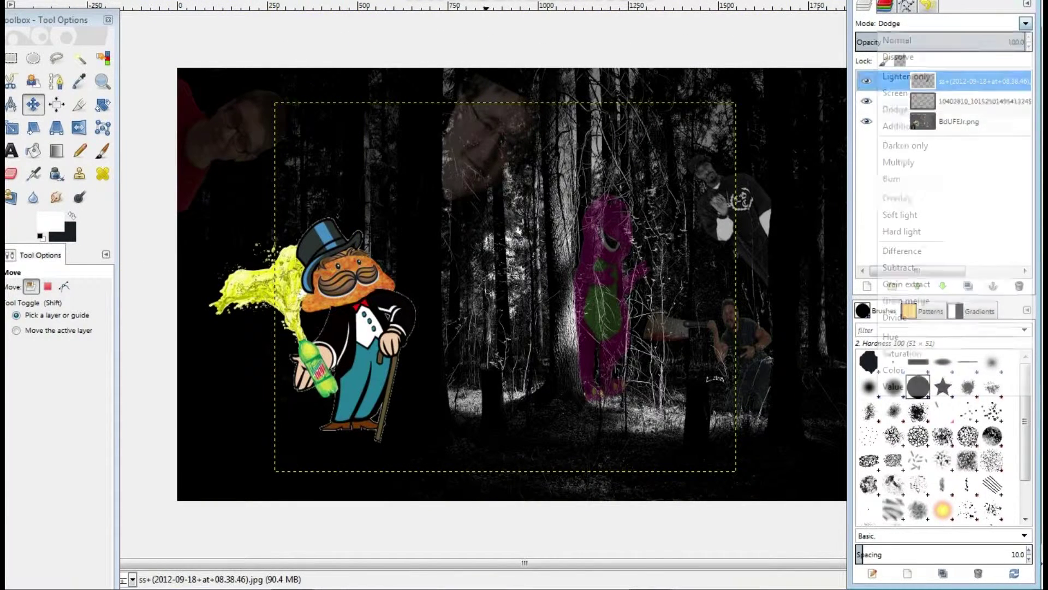
drag(1016, 42, 886, 42)
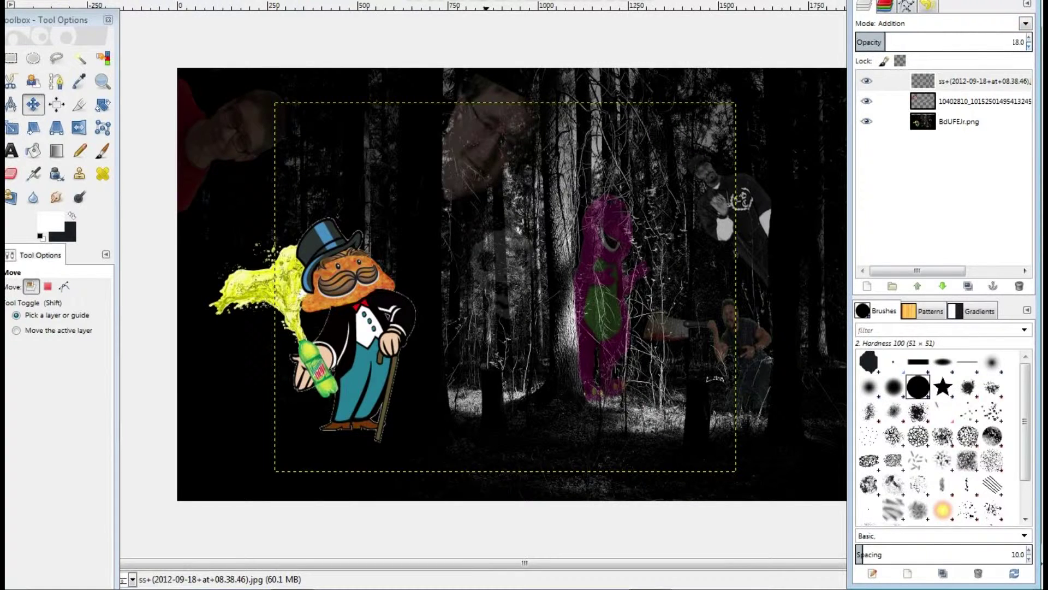
Step: Merge the skull and red-shirted person layers down into the forest composite layer
click(983, 101)
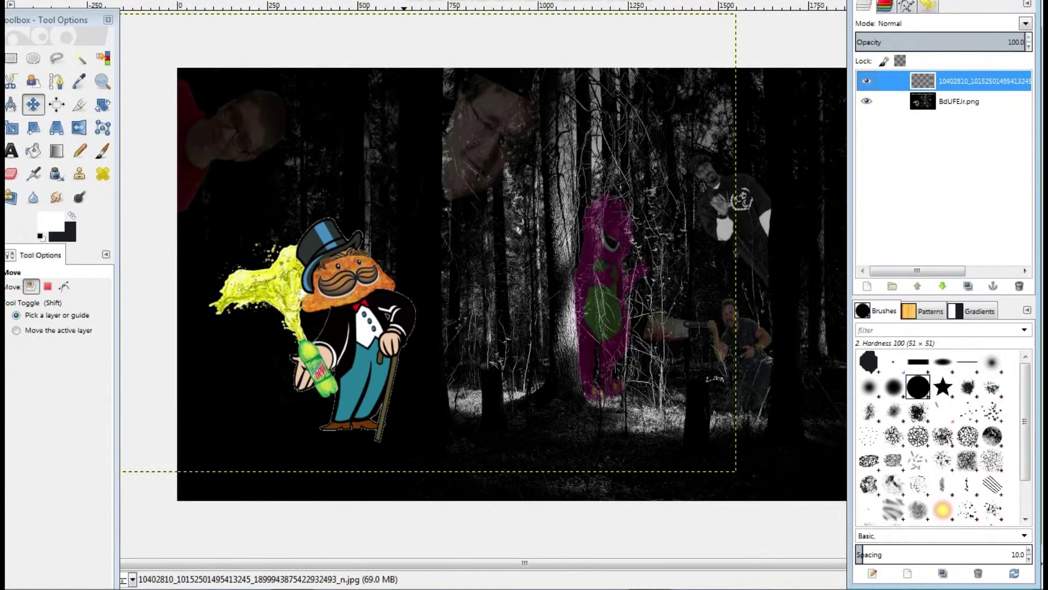
click(1019, 286)
click(983, 81)
click(1019, 286)
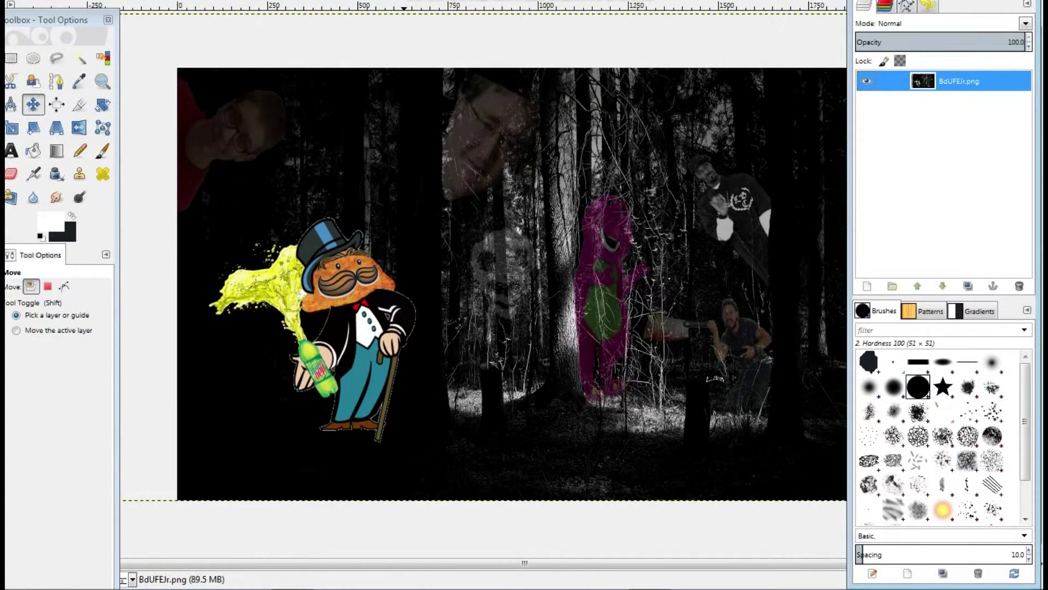